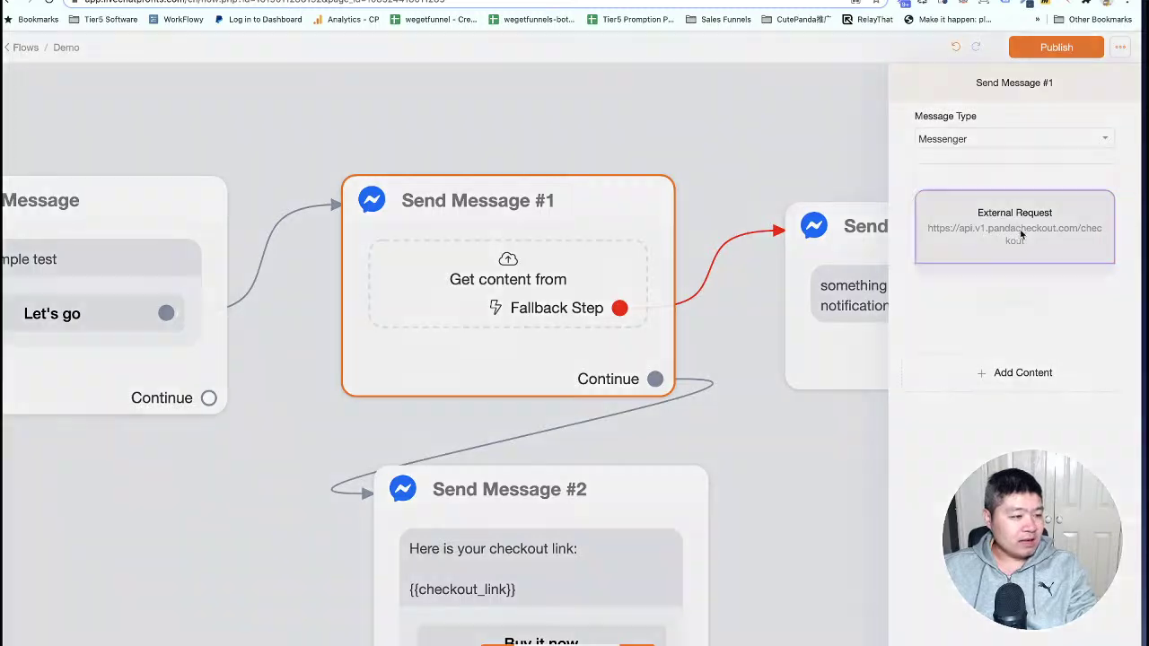
Add parameter rows to the External Request body and enter the key platform.
left_click(377, 368)
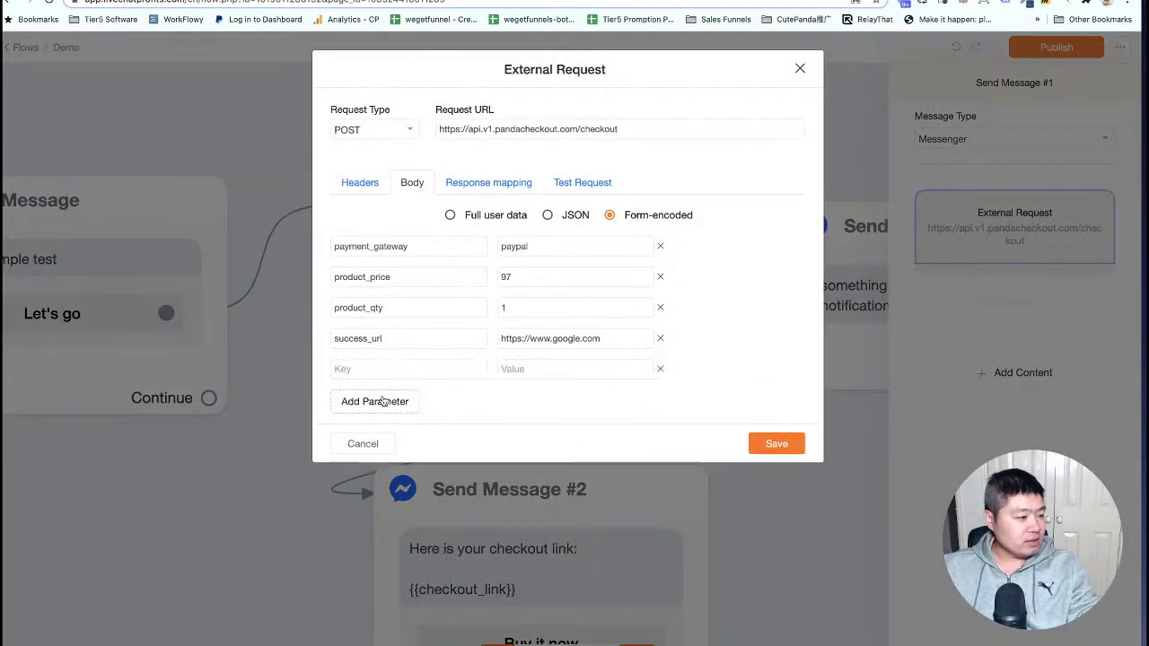
left_click(377, 402)
left_click(377, 431)
left_click(372, 371)
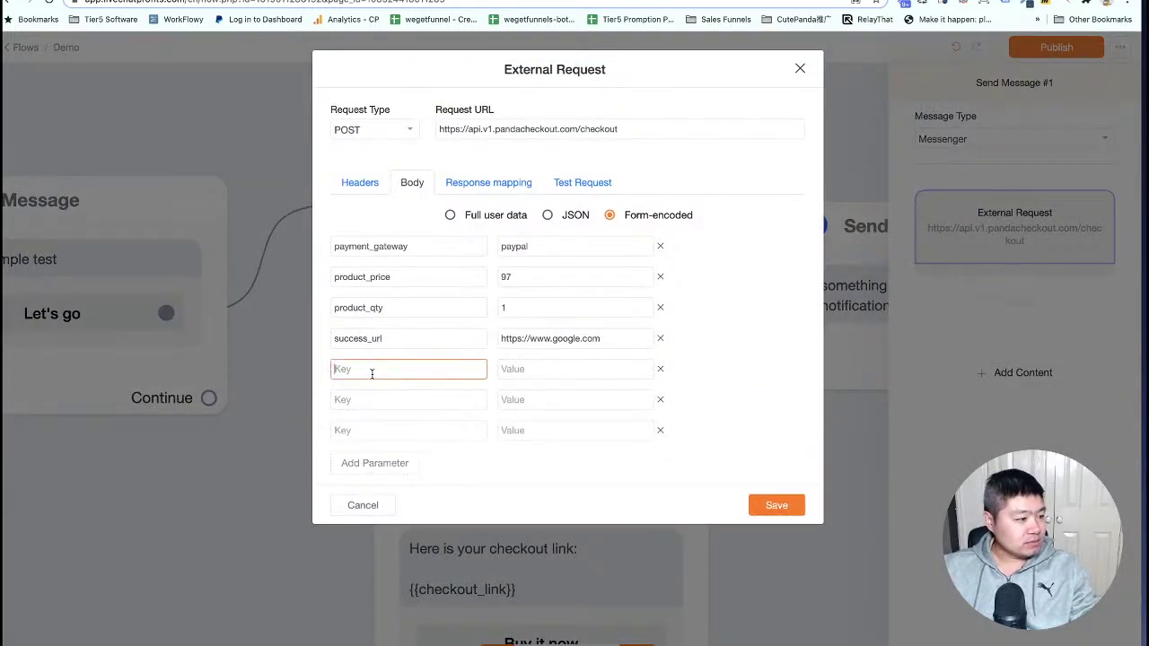
type("c")
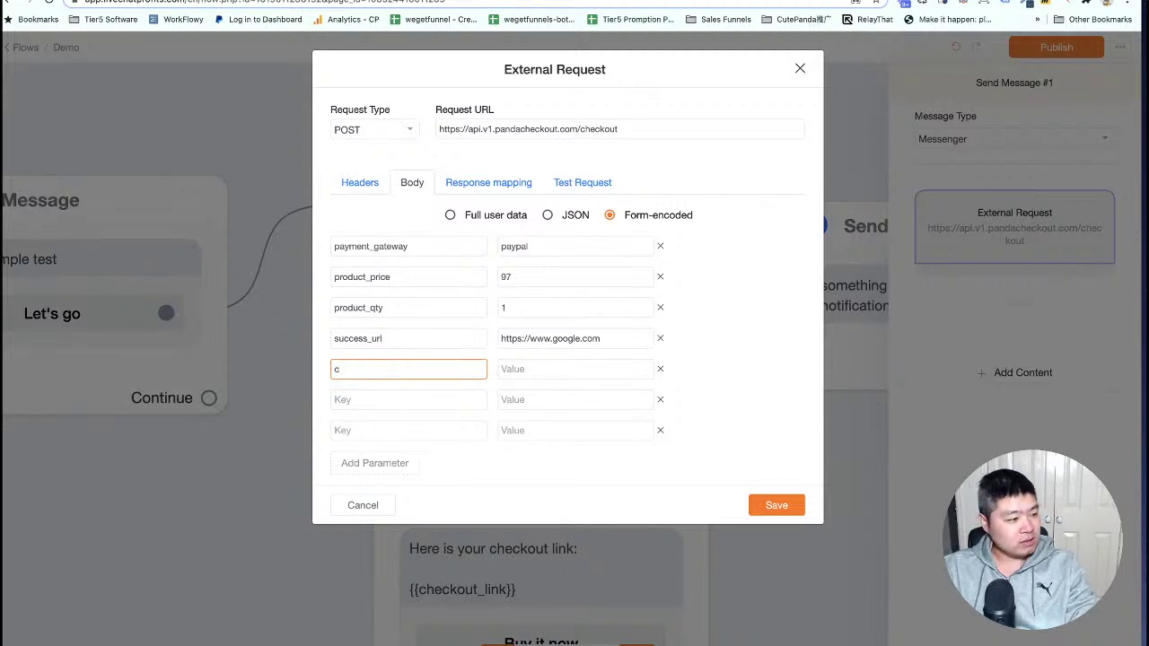
key("BackSpace")
type("platofmr")
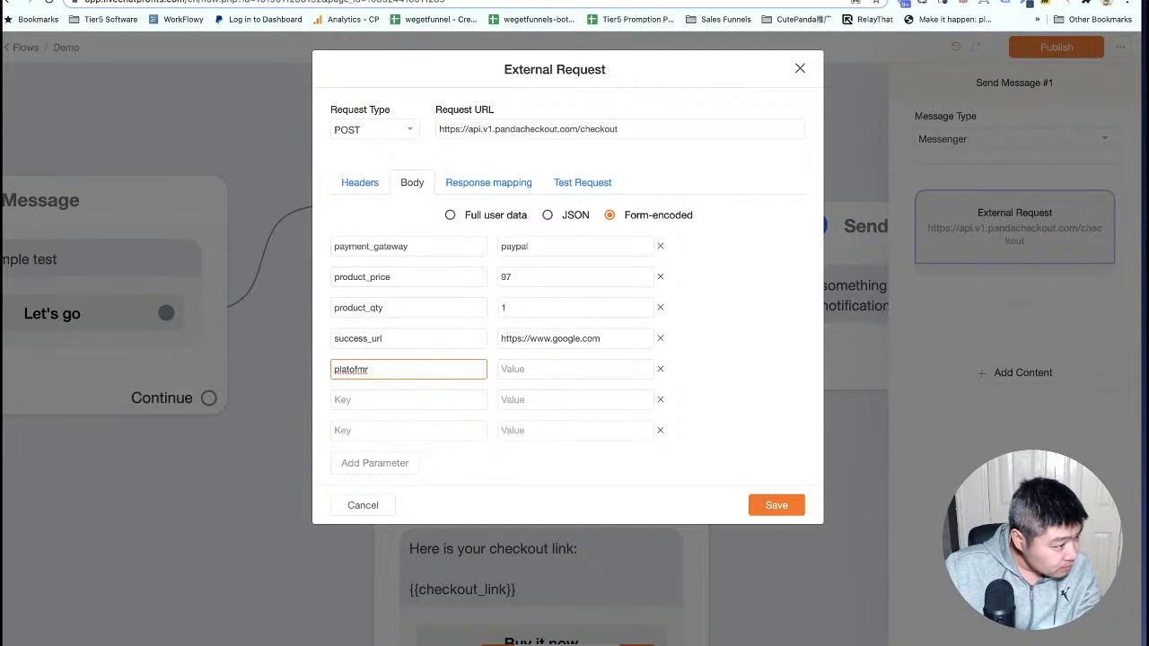
key("BackSpace")
key("BackSpace")
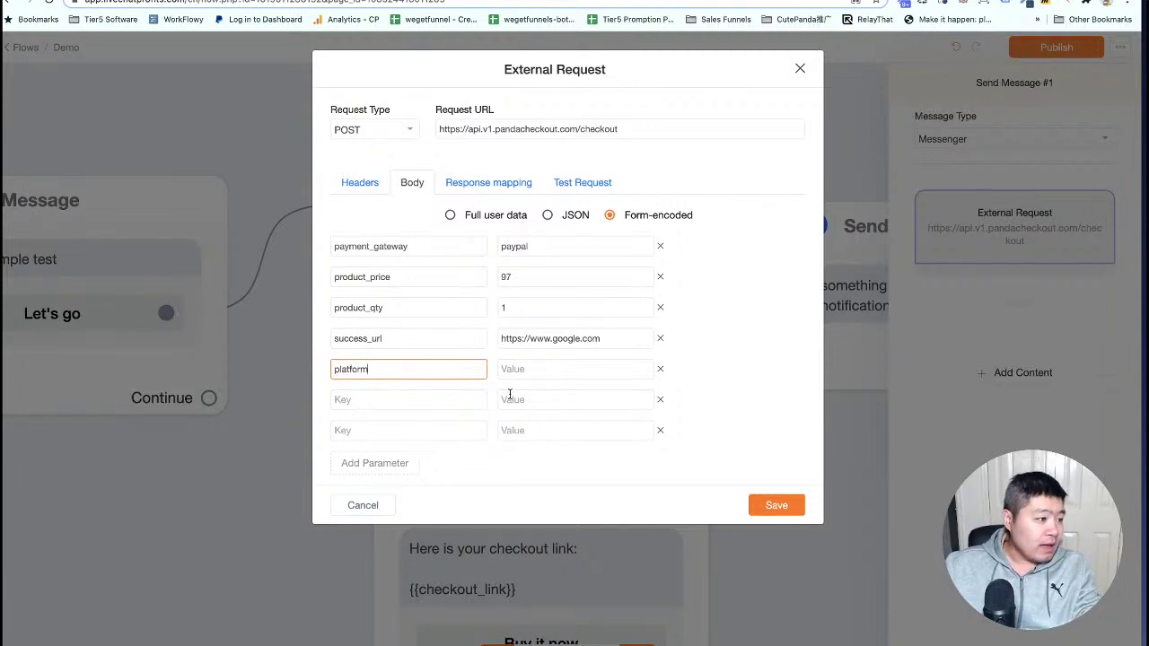
Give platform the value chatrace, start a second key, and switch to the tutorial.
left_click(519, 368)
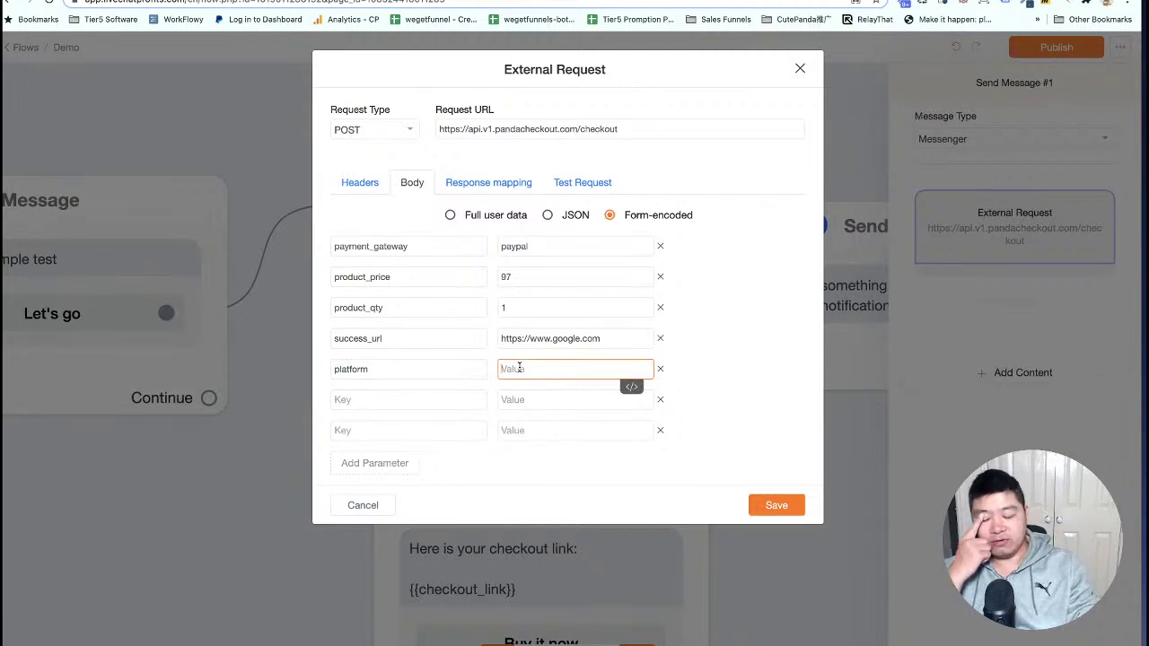
type("chatrace")
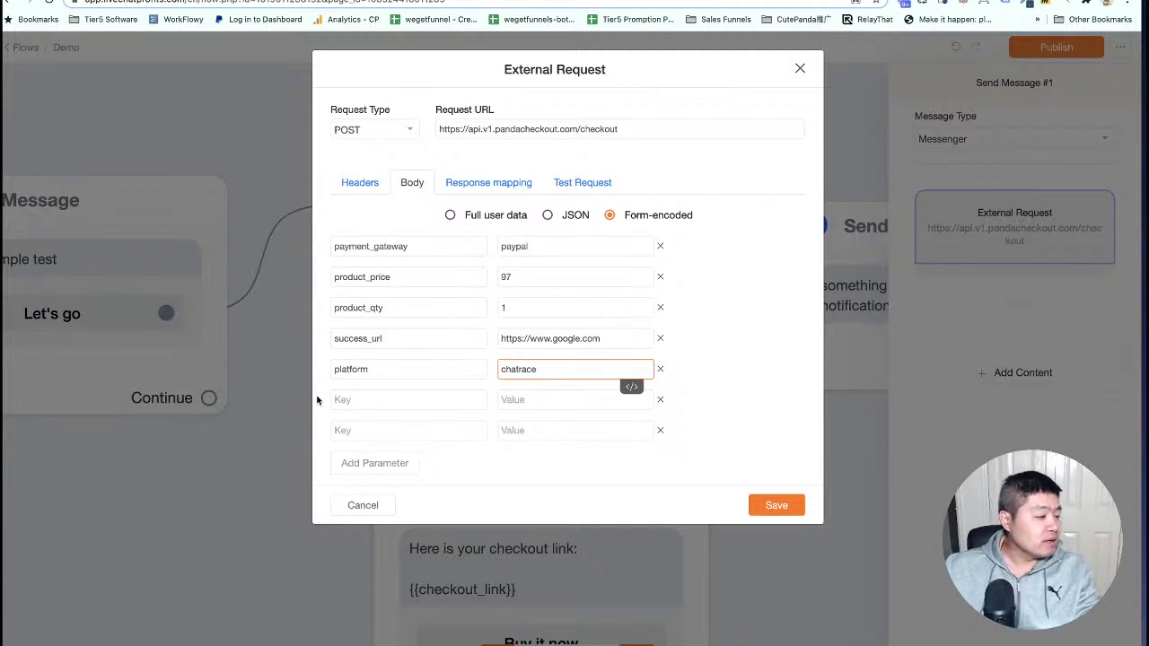
left_click(367, 398)
type("platorm")
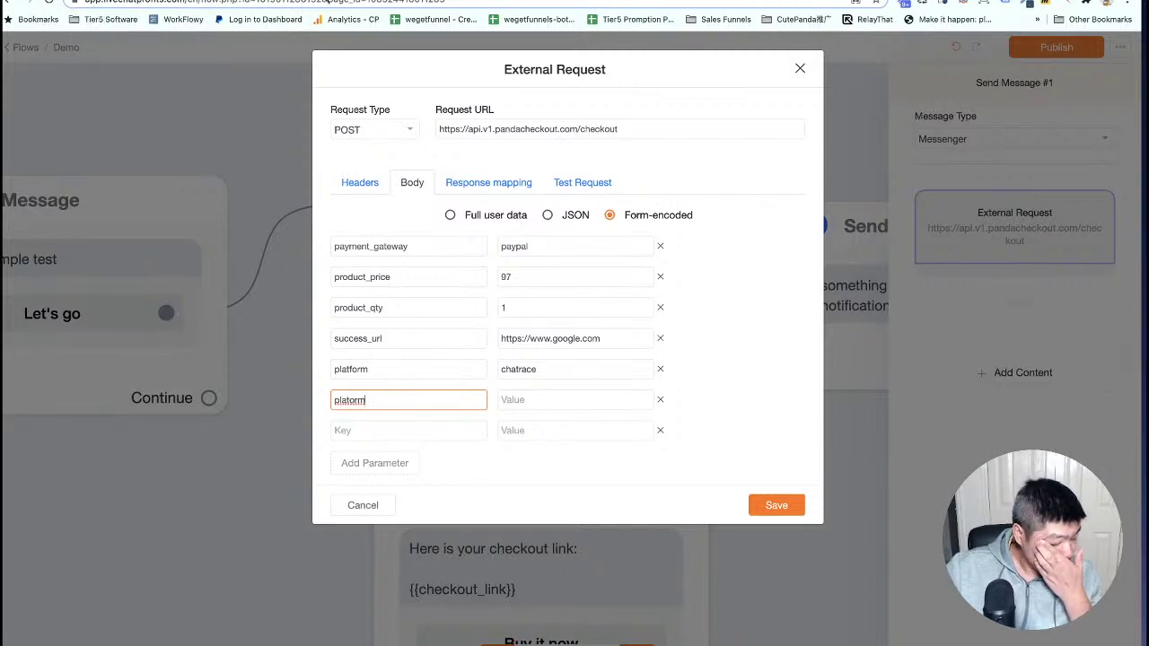
key("ctrl+Tab")
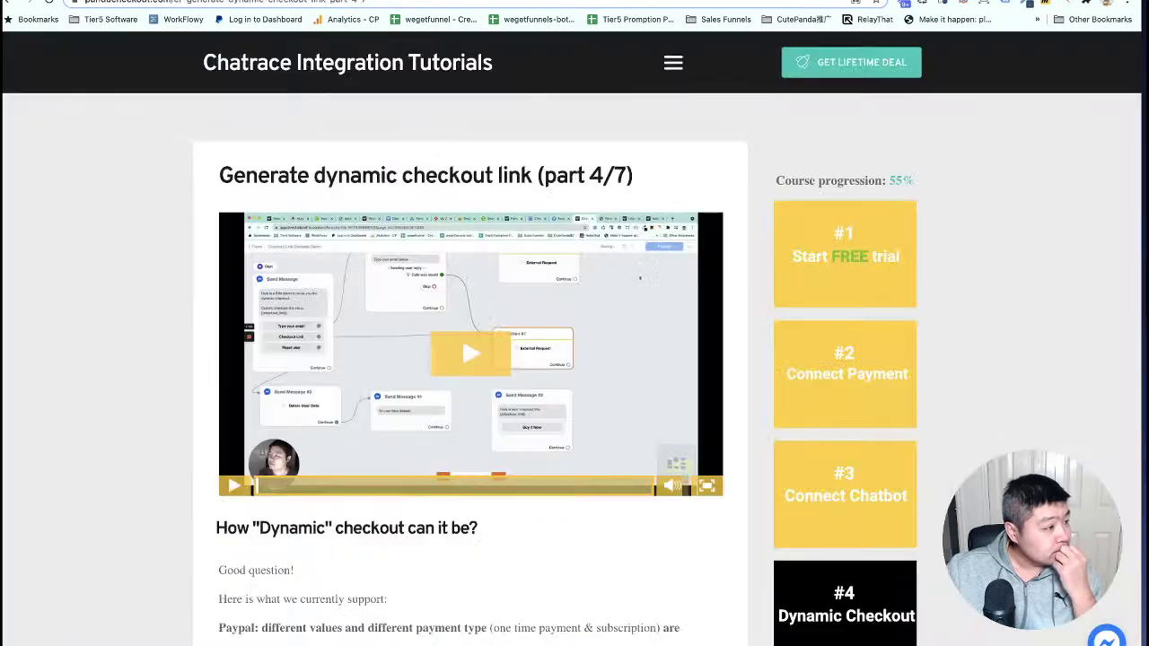
Copy platform_customer_id from the #5 Checkout Hook tutorial and select the second key's text in Chatrace.
scroll(860, 413, "down", 5)
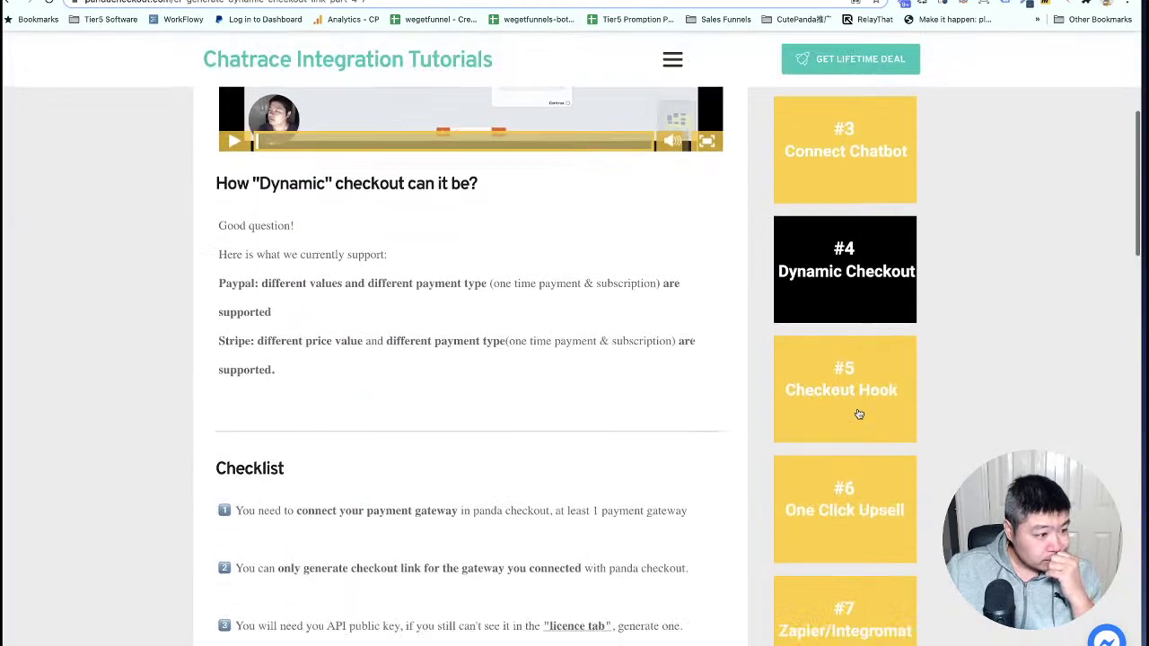
left_click(828, 261)
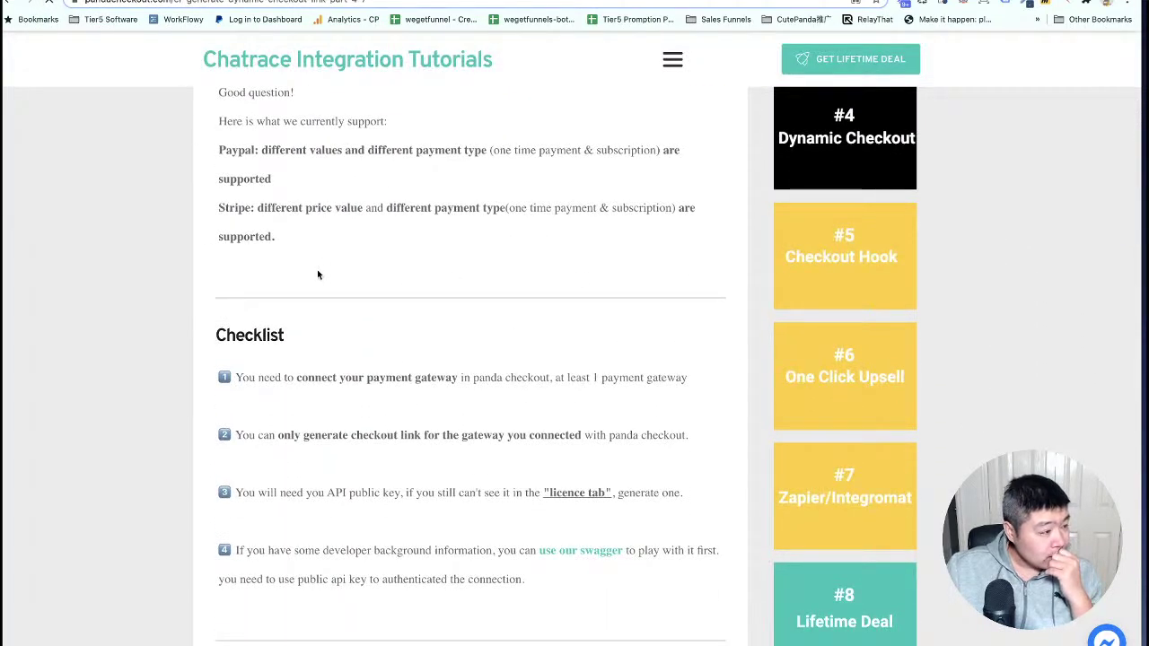
scroll(316, 275, "down", 6)
scroll(317, 274, "down", 4)
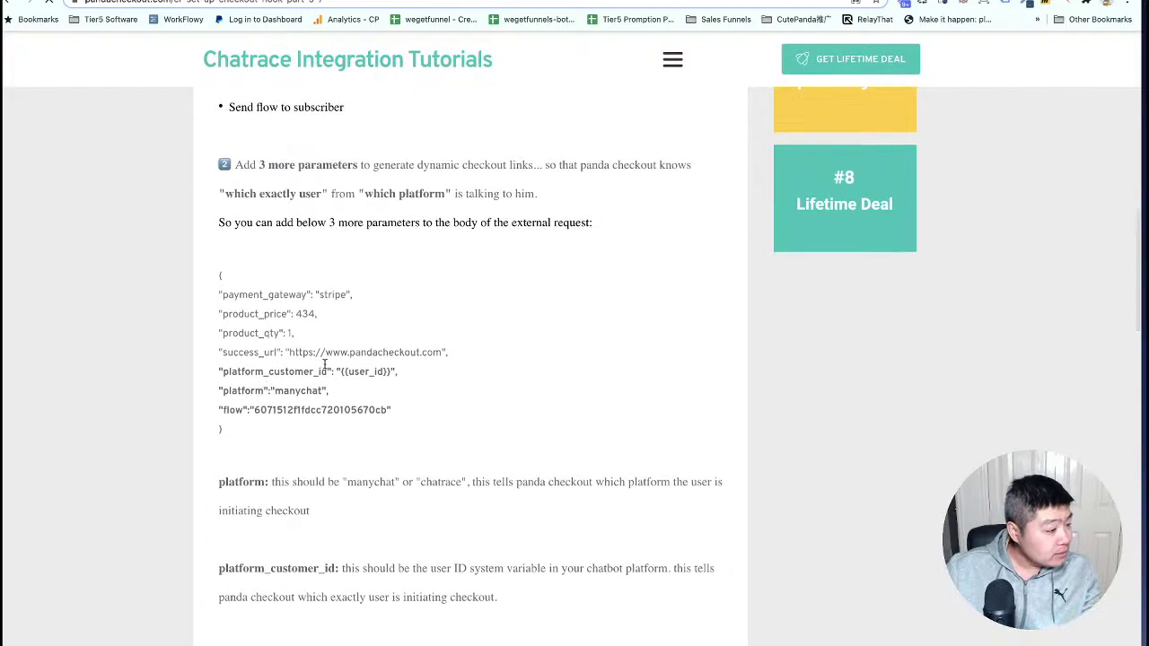
left_click_drag(328, 372, 224, 373)
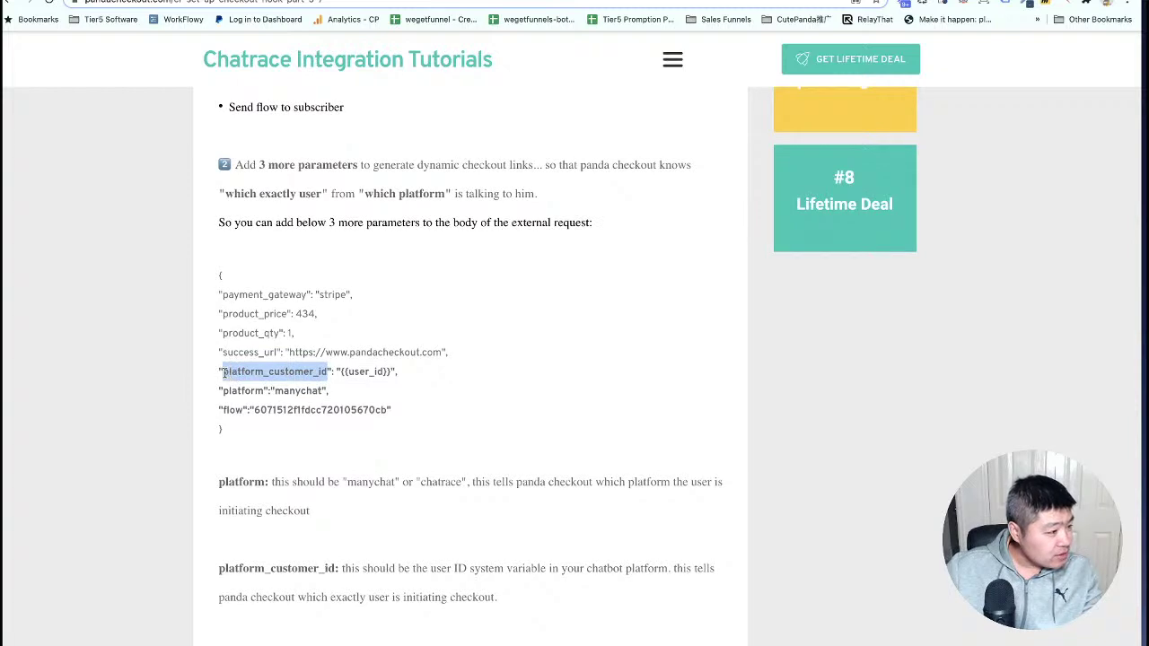
right_click(261, 370)
left_click(291, 398)
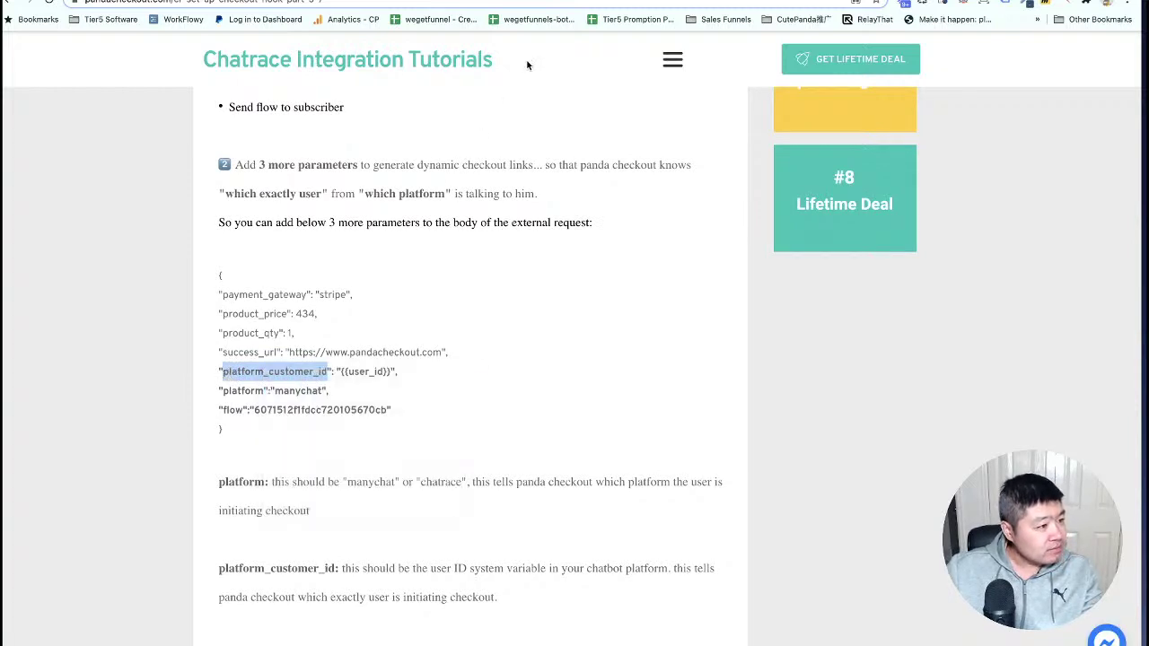
left_click(431, 1)
double_click(370, 401)
Set key platform_customer_id with value {{user_id}}, then start a flow key below it.
key("ctrl+v")
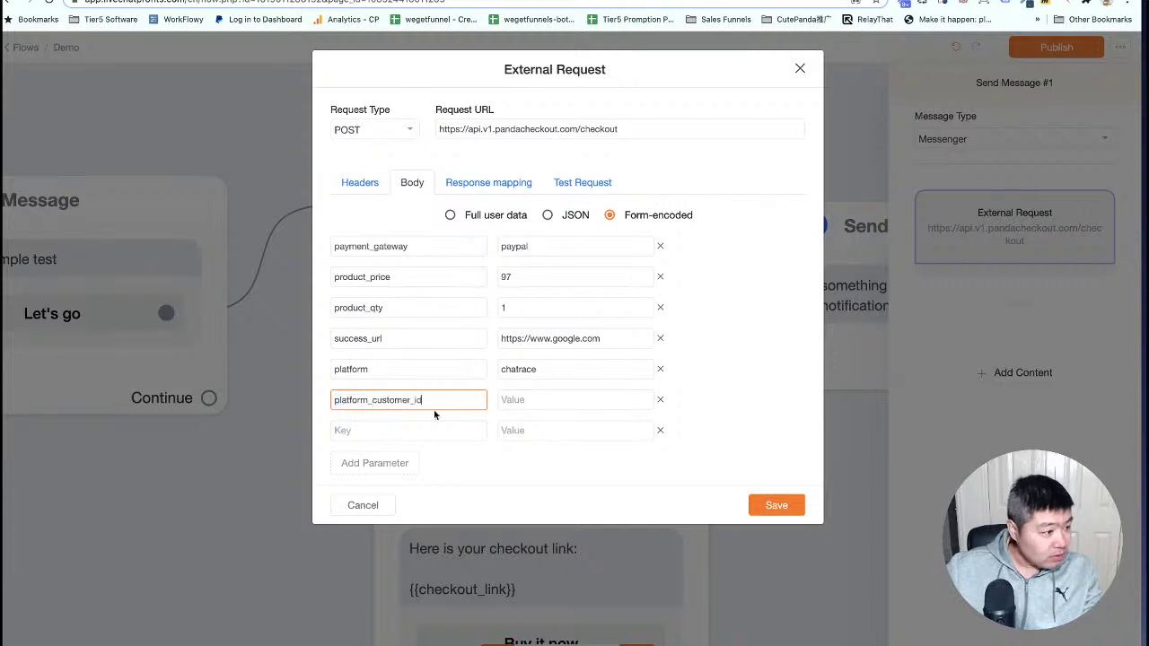
left_click(514, 402)
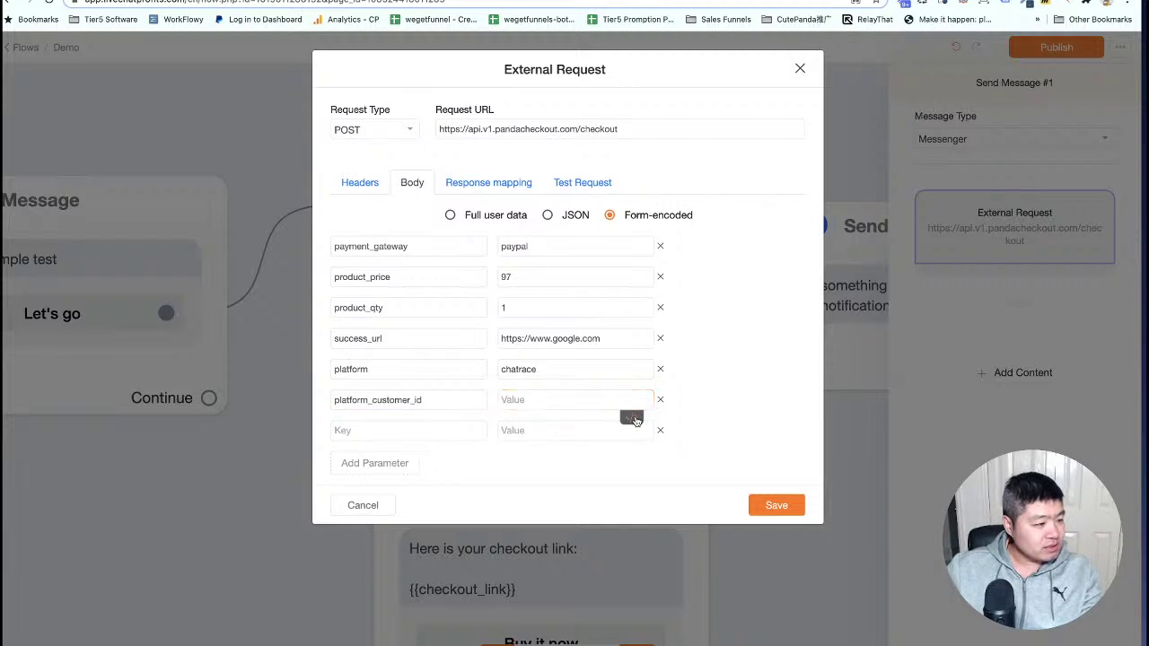
left_click(632, 418)
scroll(554, 474, "down", 3)
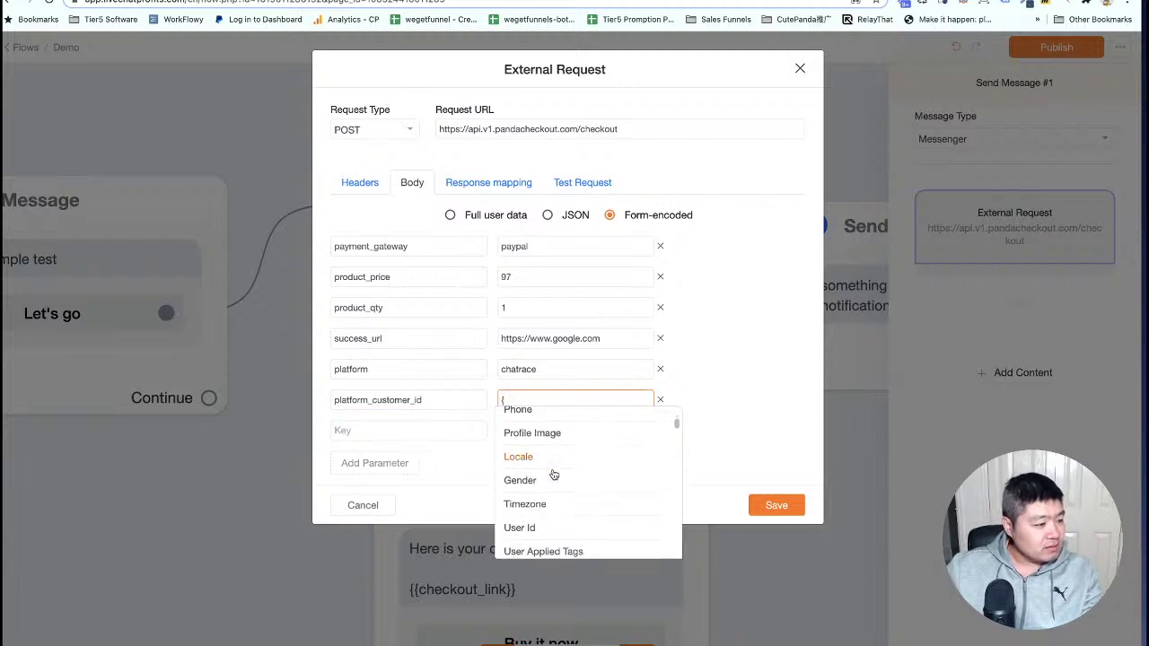
left_click(522, 513)
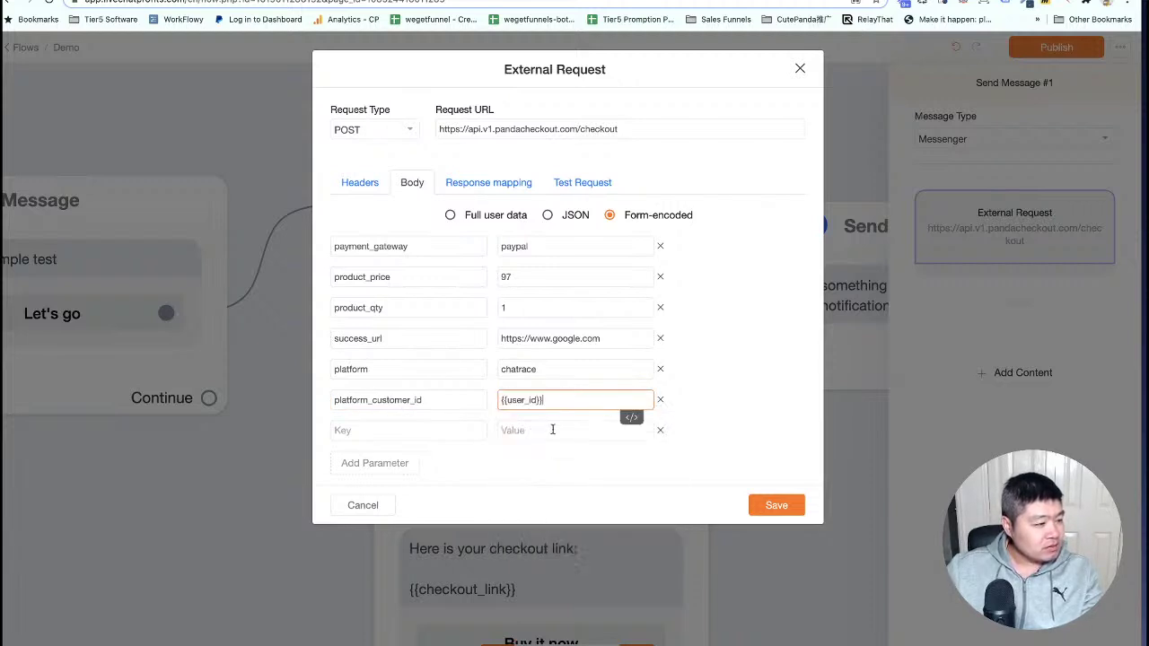
left_click(371, 433)
type("flow")
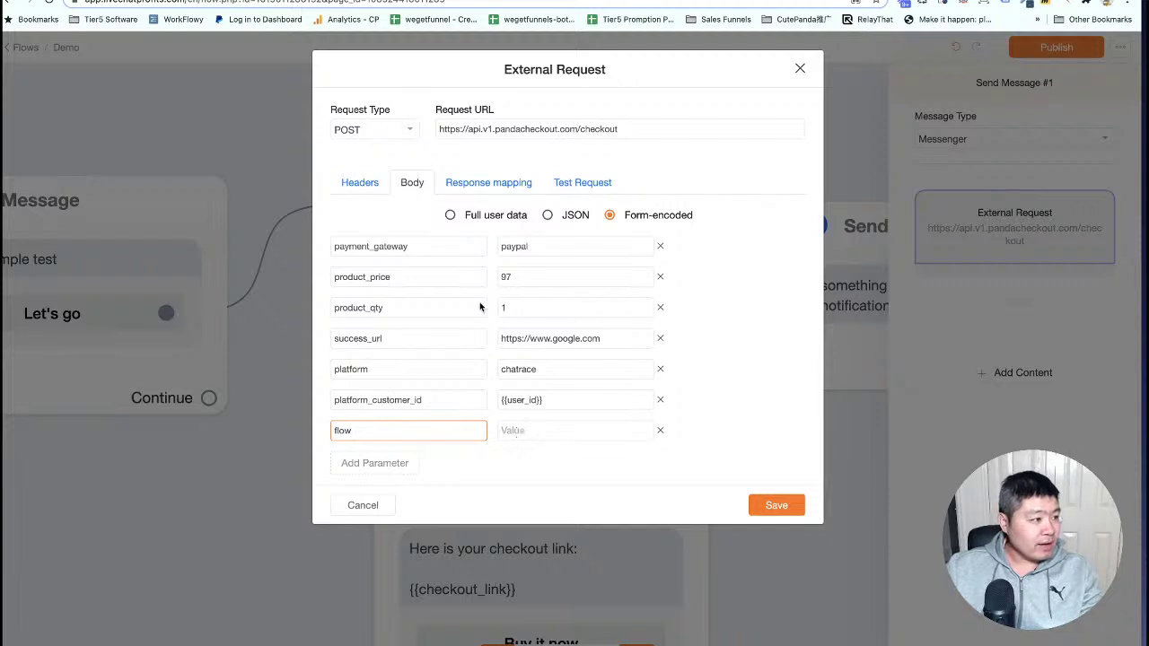
Create and save the flow 'Payment success DEMO', then copy its flow ID.
left_click(404, 0)
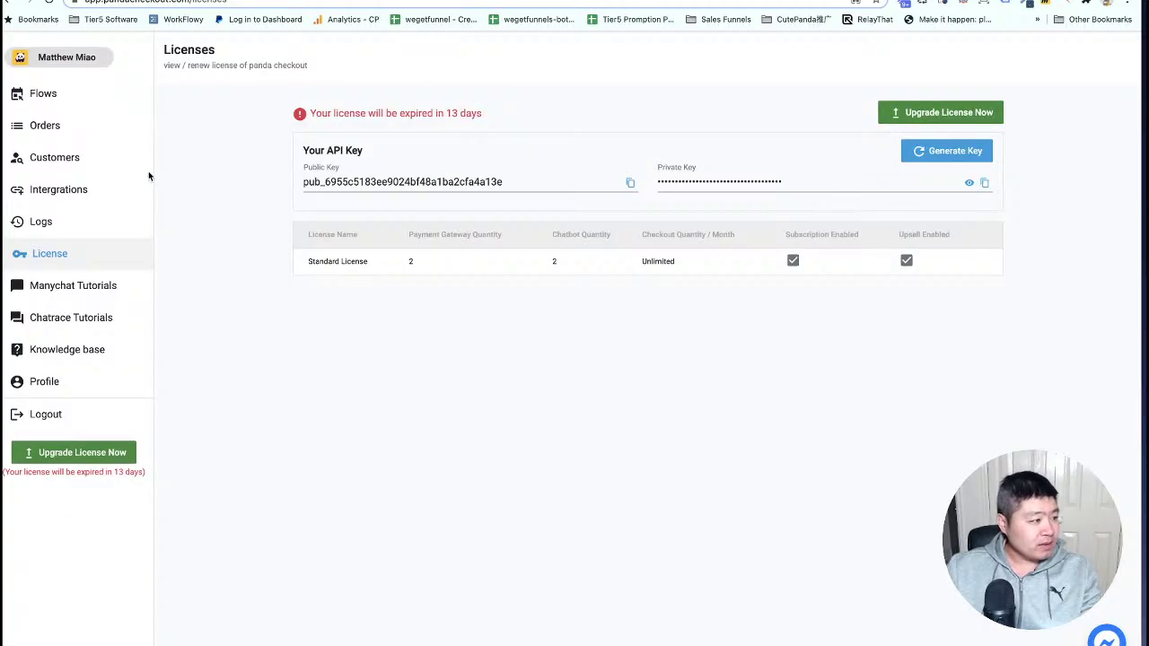
left_click(49, 95)
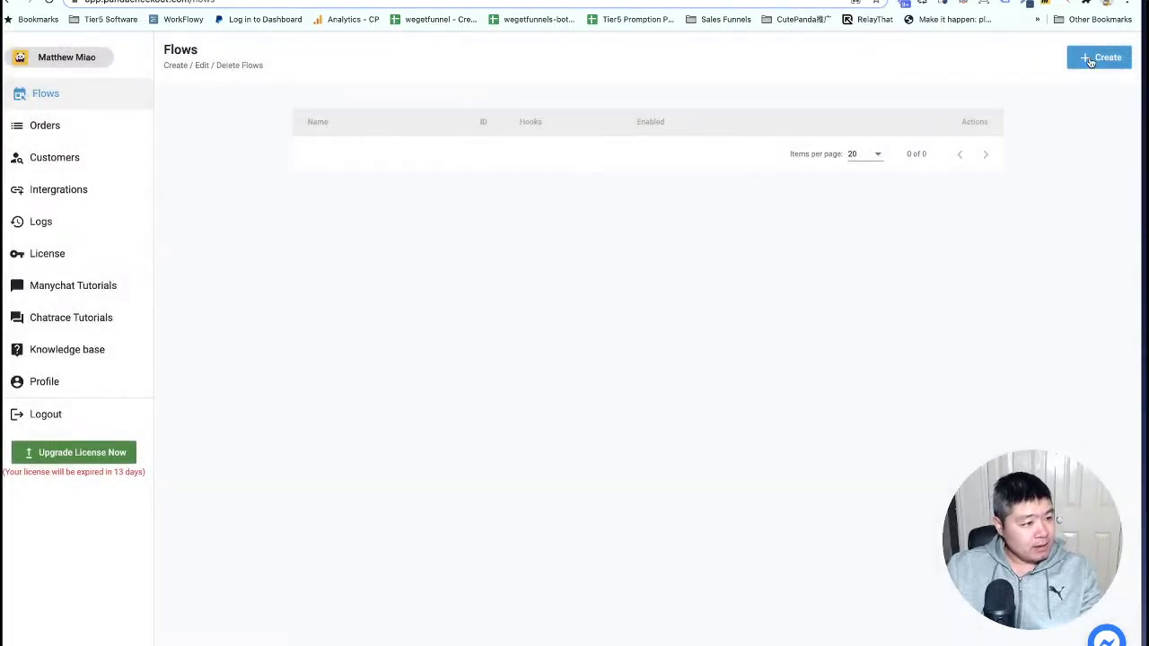
left_click(1097, 58)
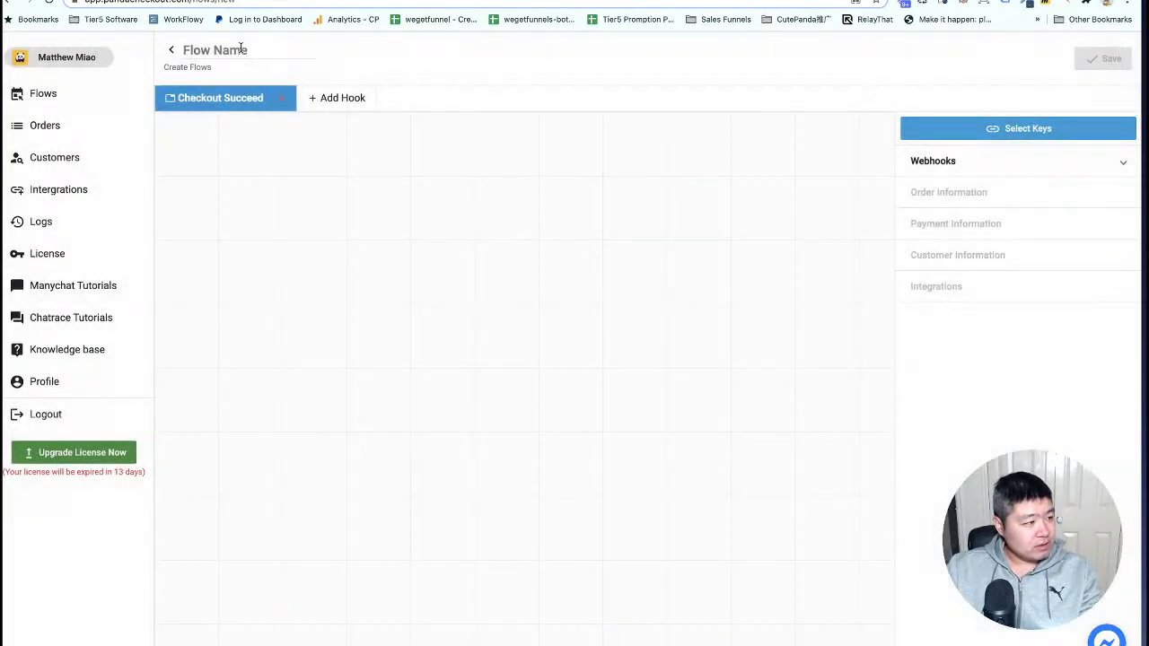
left_click(240, 47)
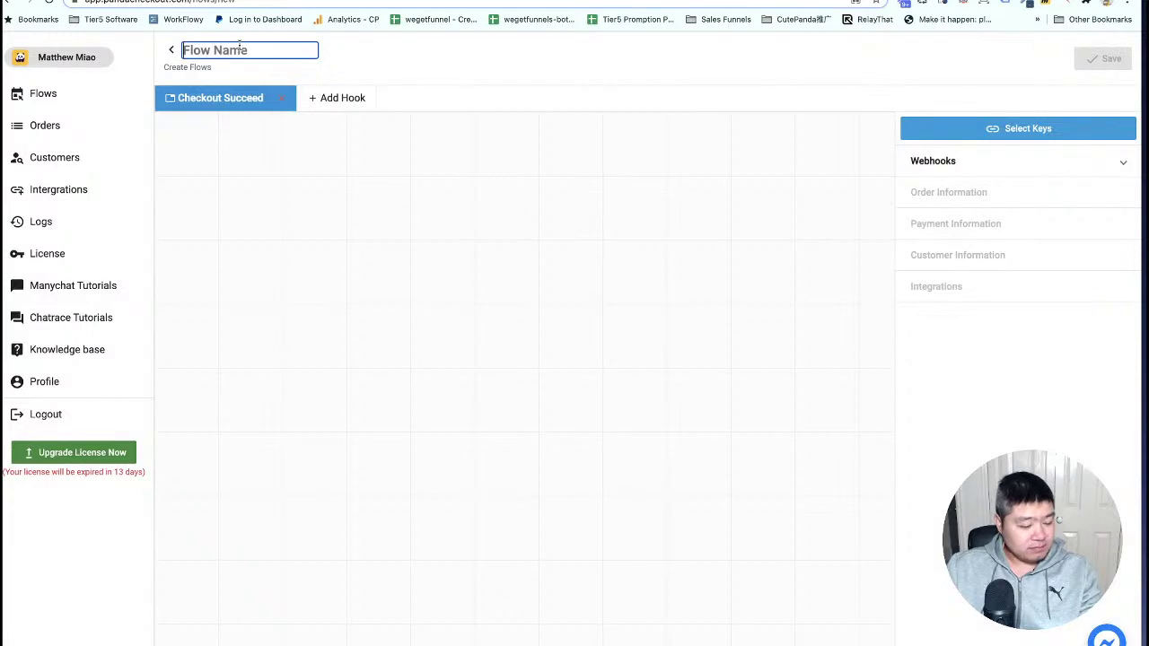
type("Payment ")
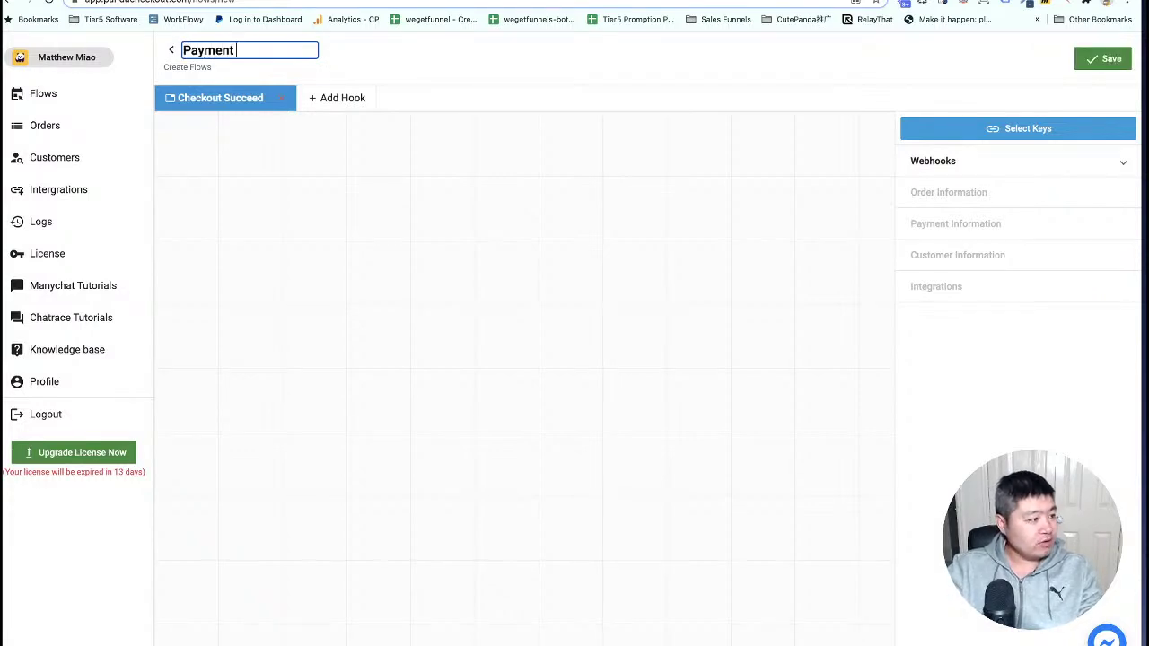
type("puccess DEMO")
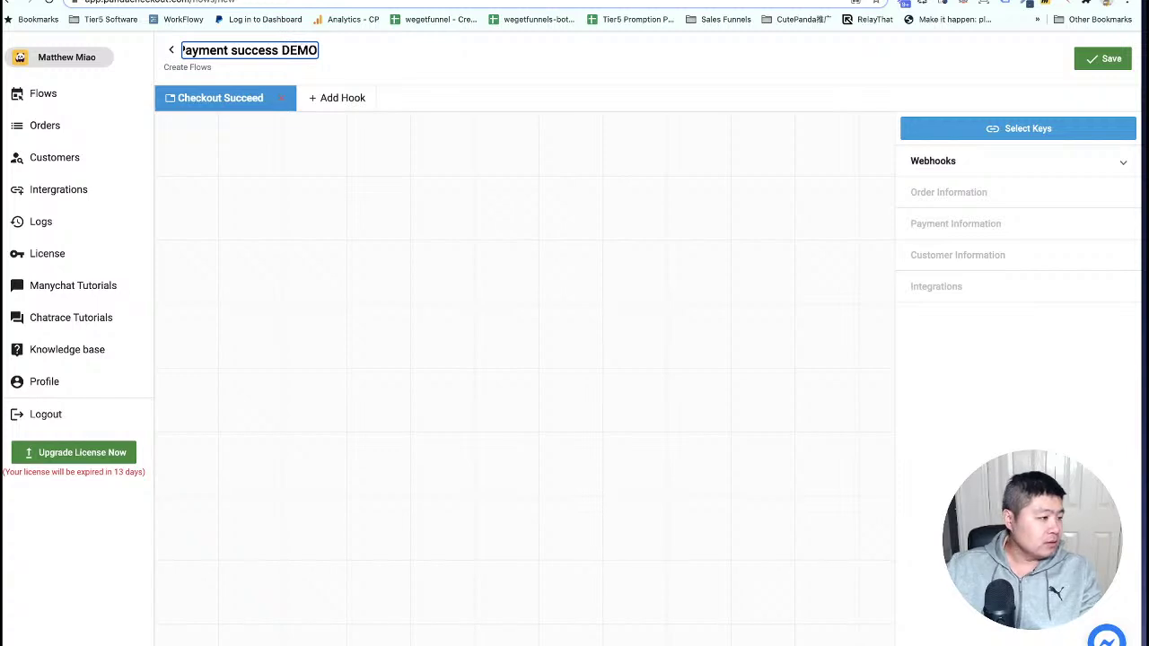
left_click(243, 146)
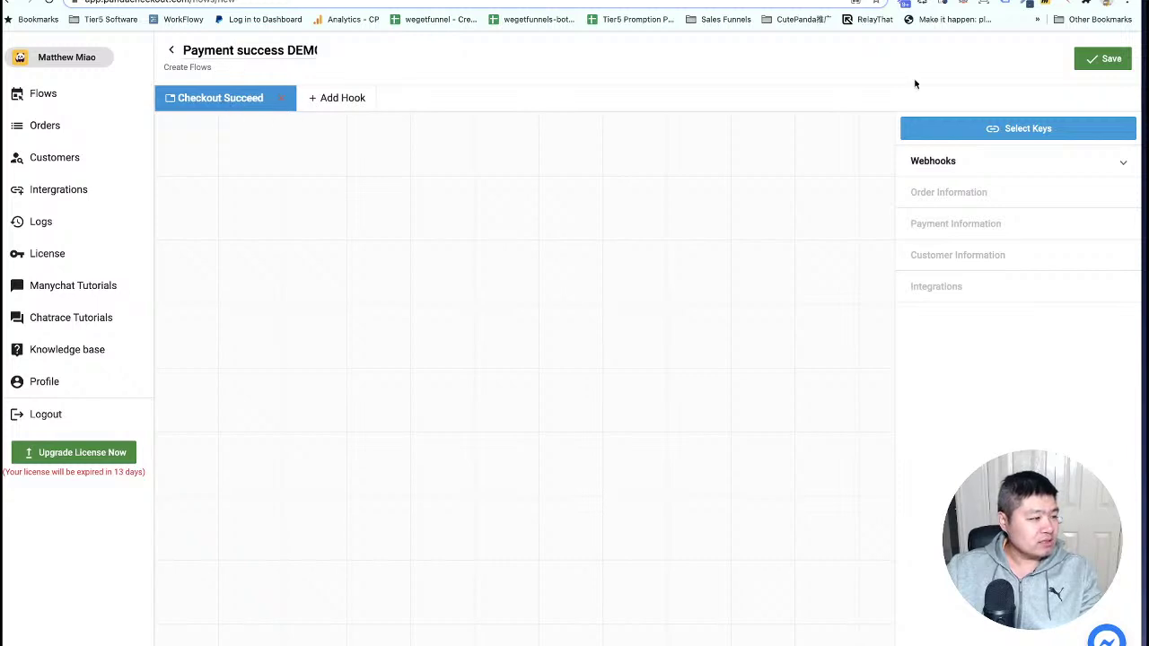
left_click(1106, 58)
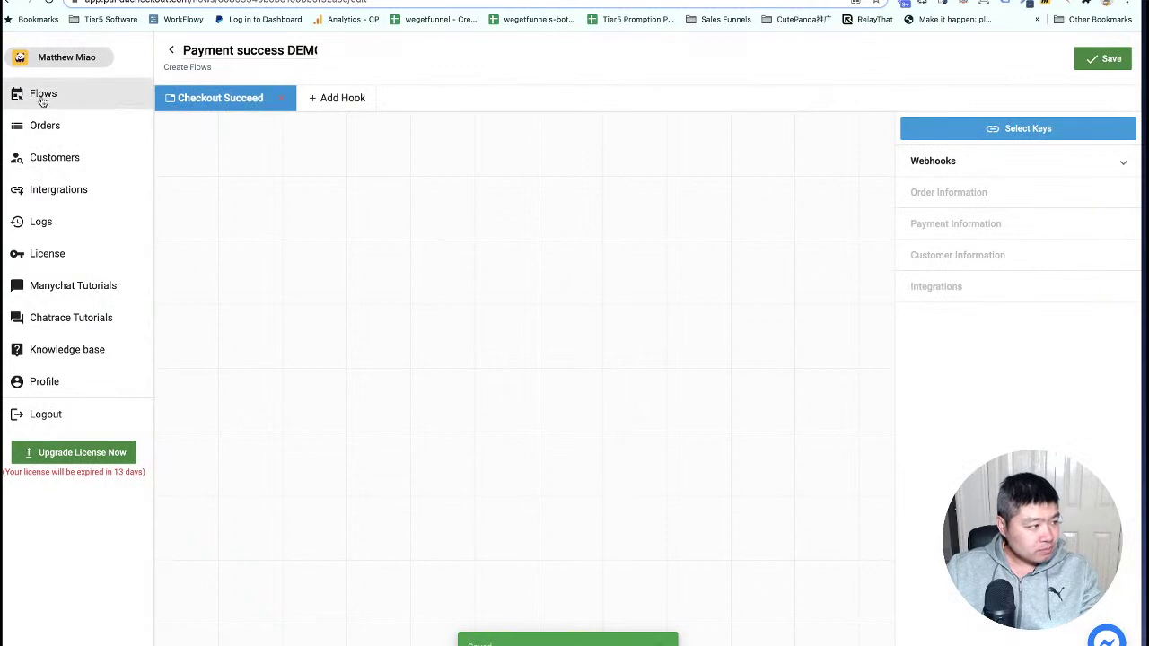
left_click(43, 102)
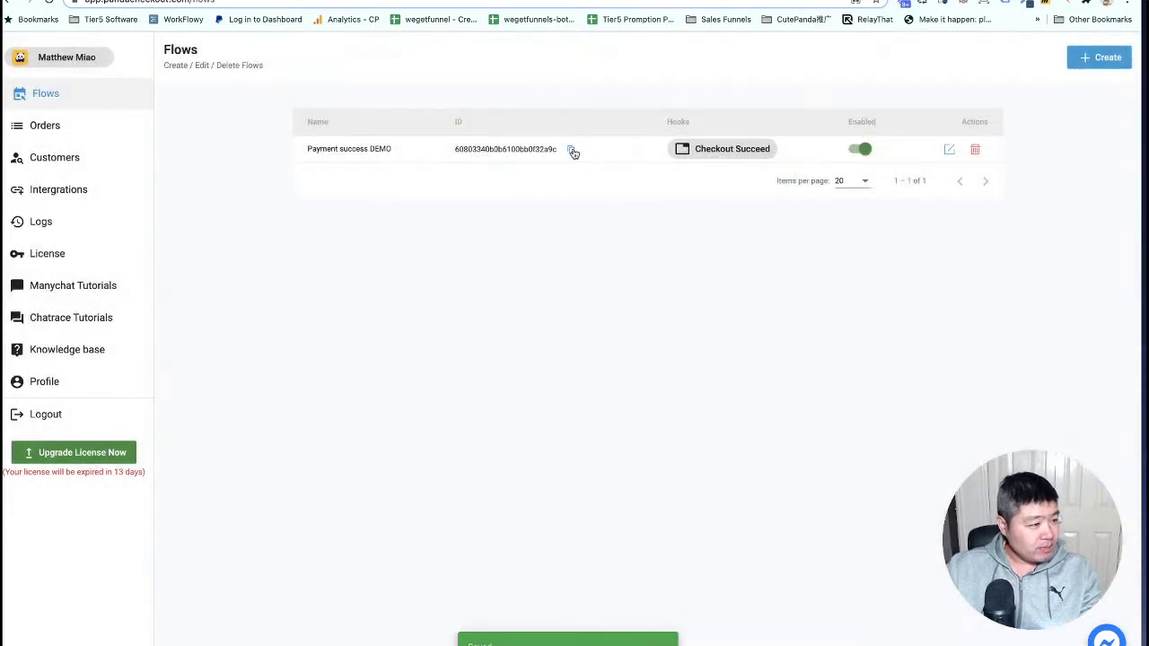
left_click(570, 150)
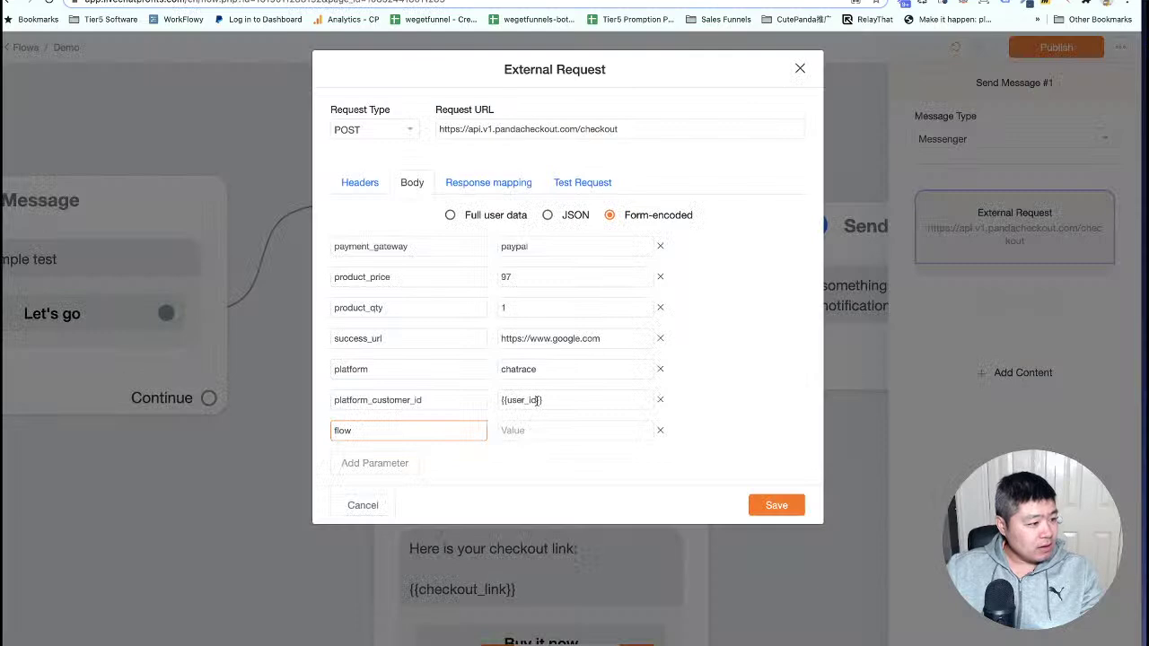
Paste the flow ID as the flow value, save the request, and publish the Demo flow.
left_click(535, 431)
key("ctrl+v")
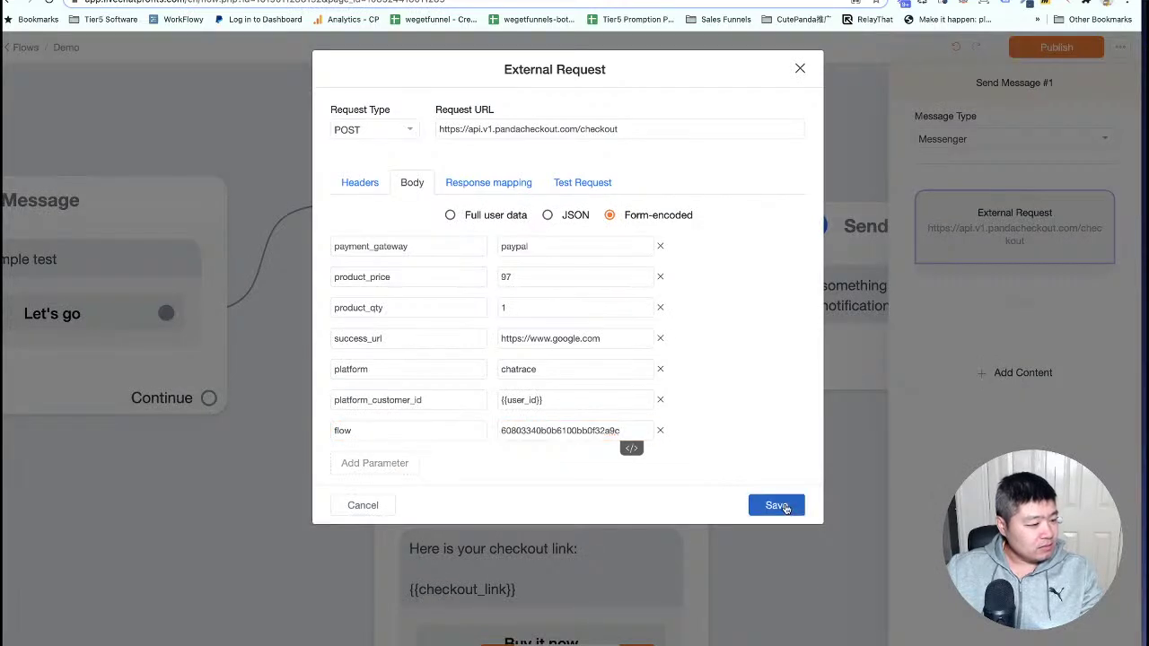
left_click(777, 505)
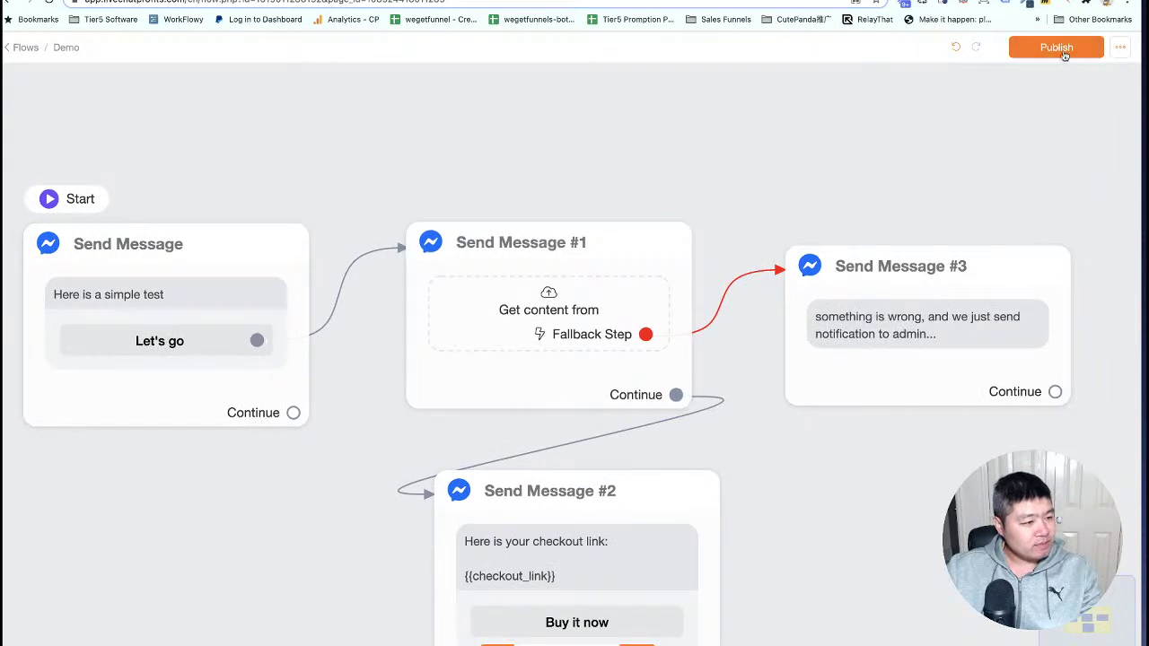
left_click(1057, 48)
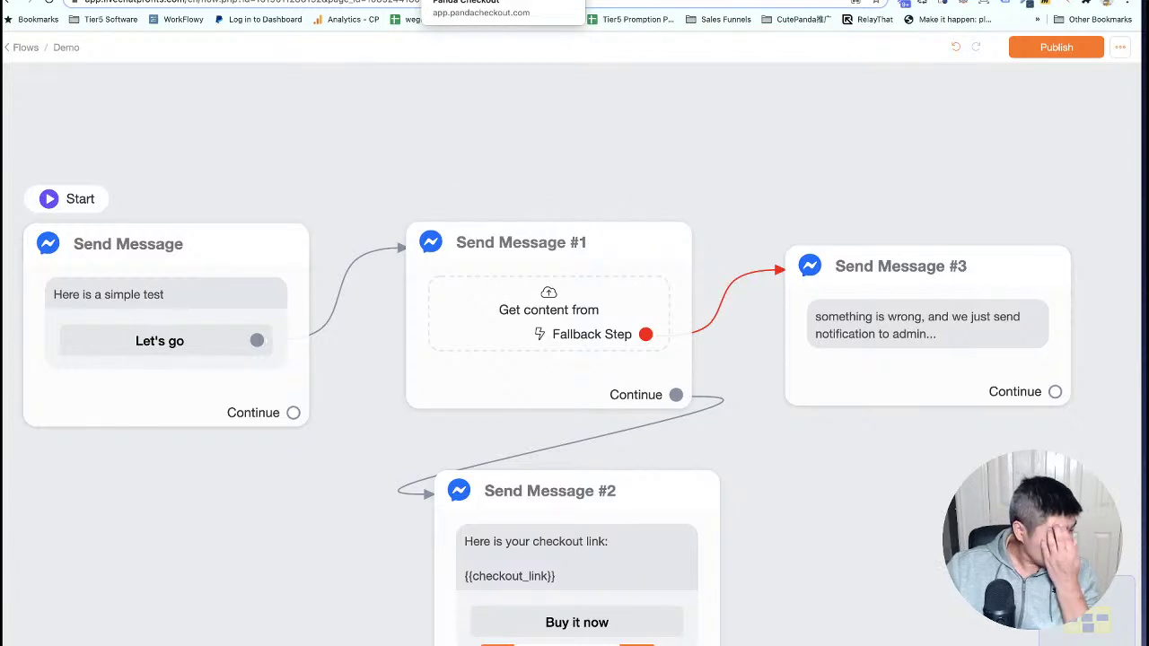
Open the Payment success DEMO flow in the Panda Checkout editor.
left_click(466, 1)
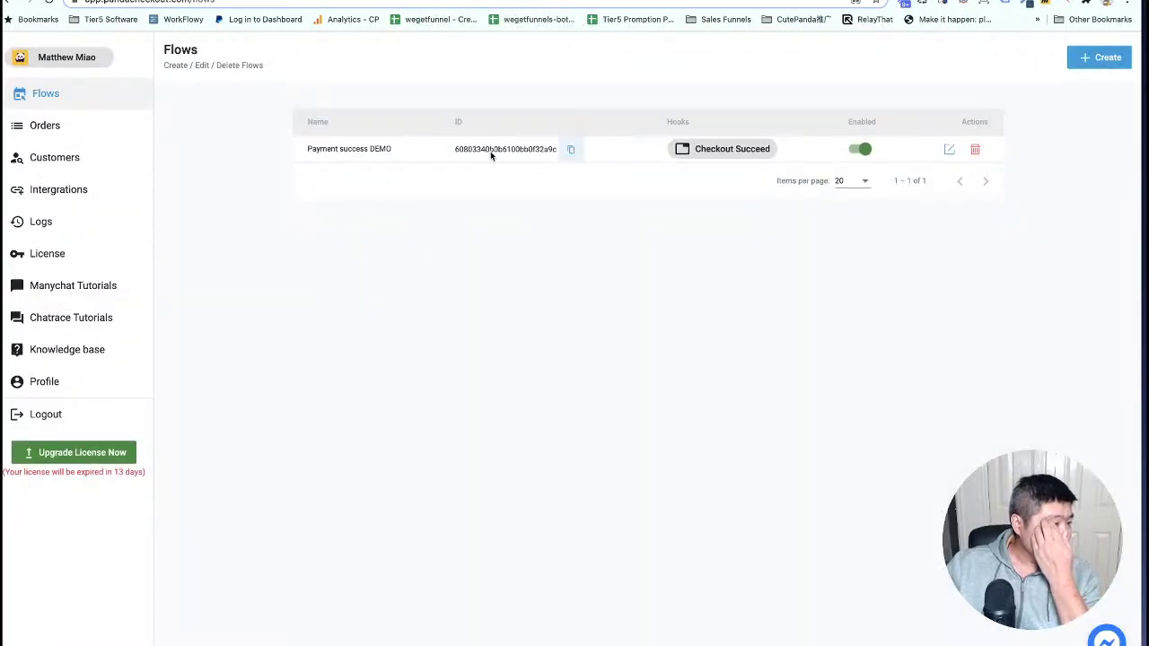
left_click(949, 149)
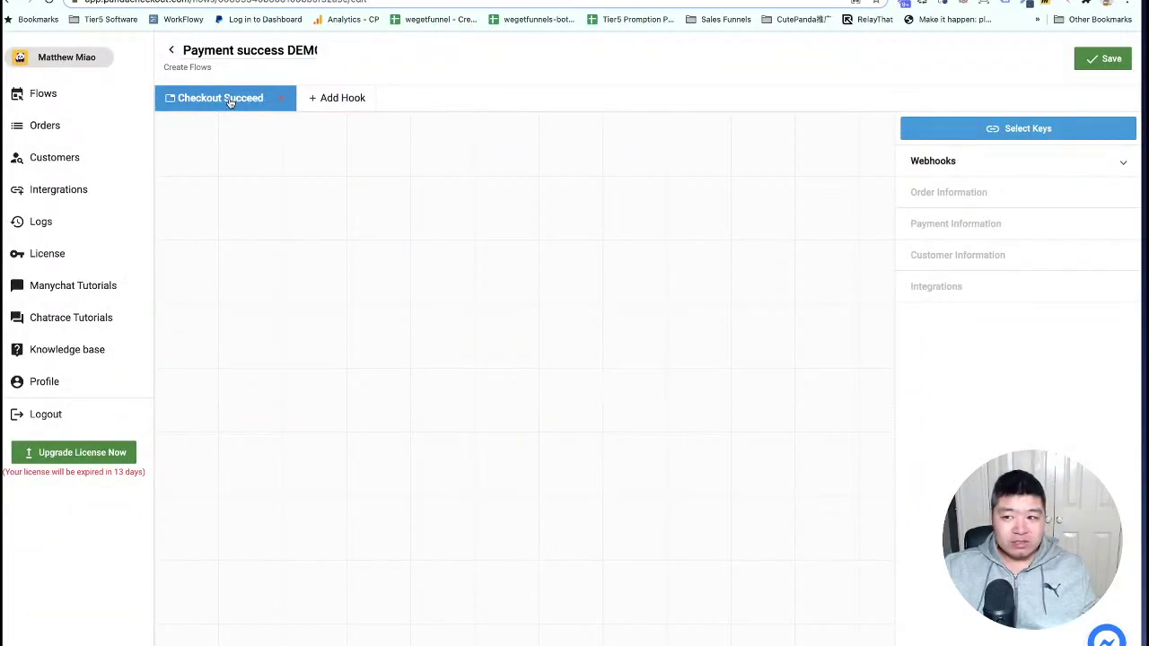
Select panda checkout bot (chatrace) as the flow's chatbot key.
left_click(1002, 131)
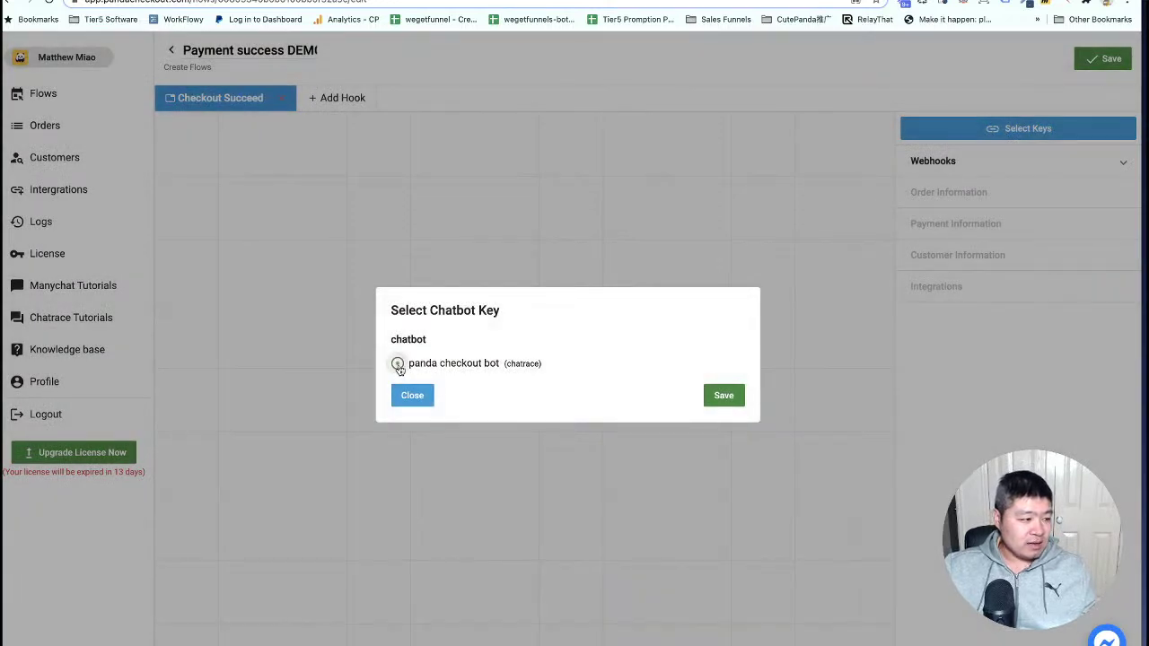
left_click(398, 365)
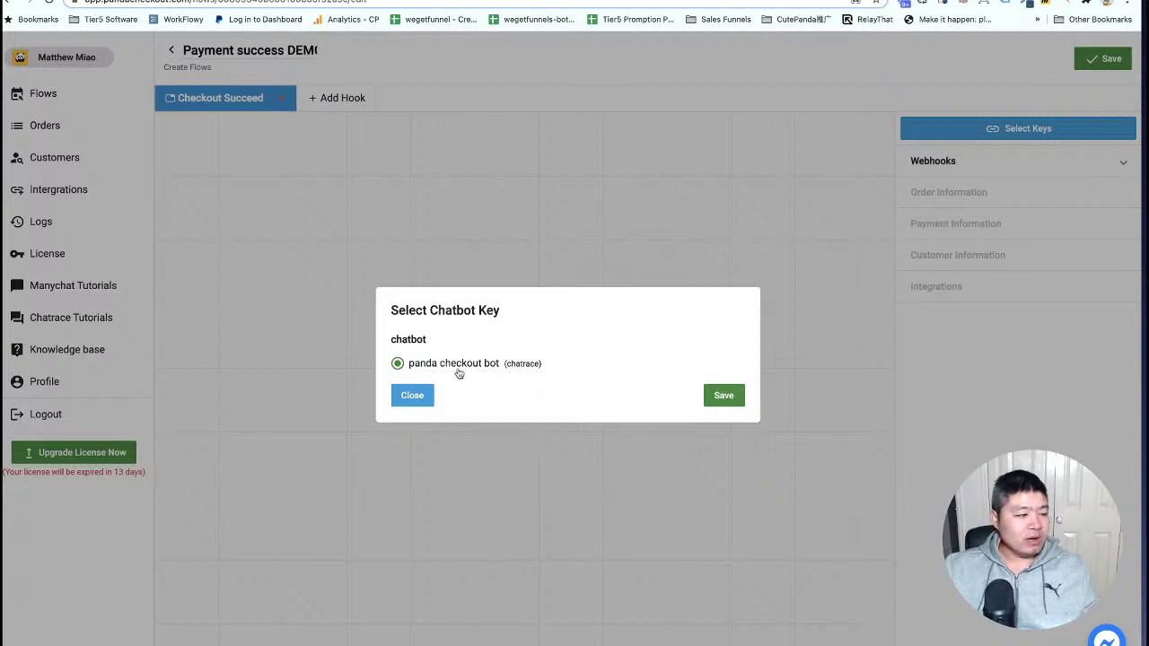
left_click(724, 395)
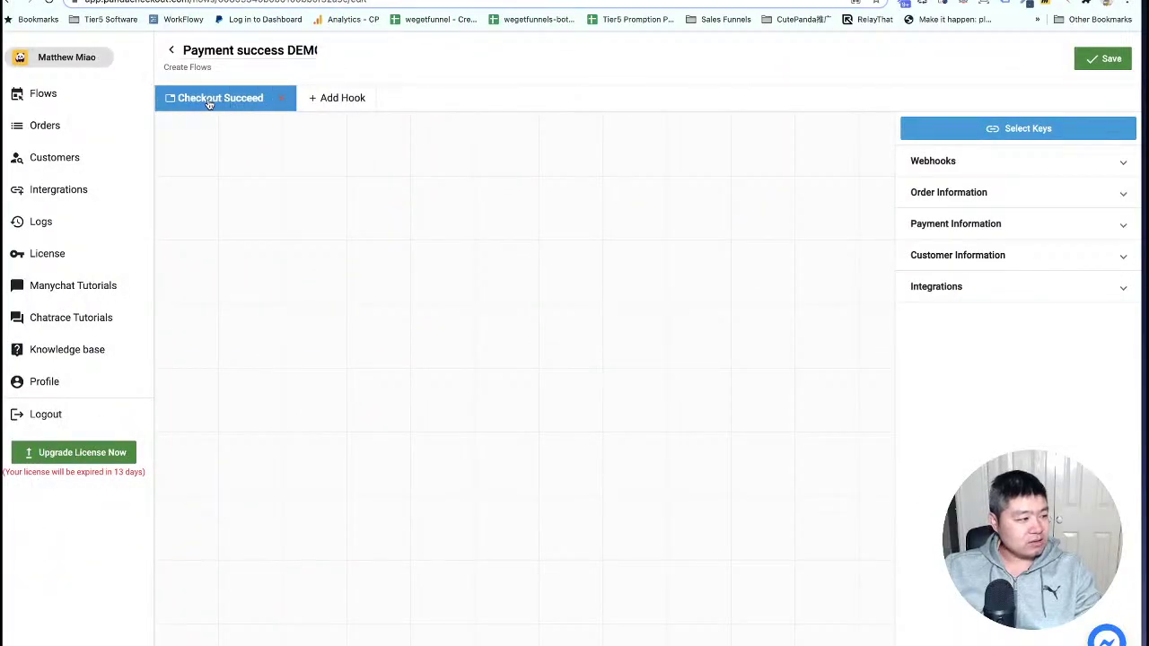
Browse the Add Hook events without adding one, save the flow, and reconfirm the key.
left_click(334, 101)
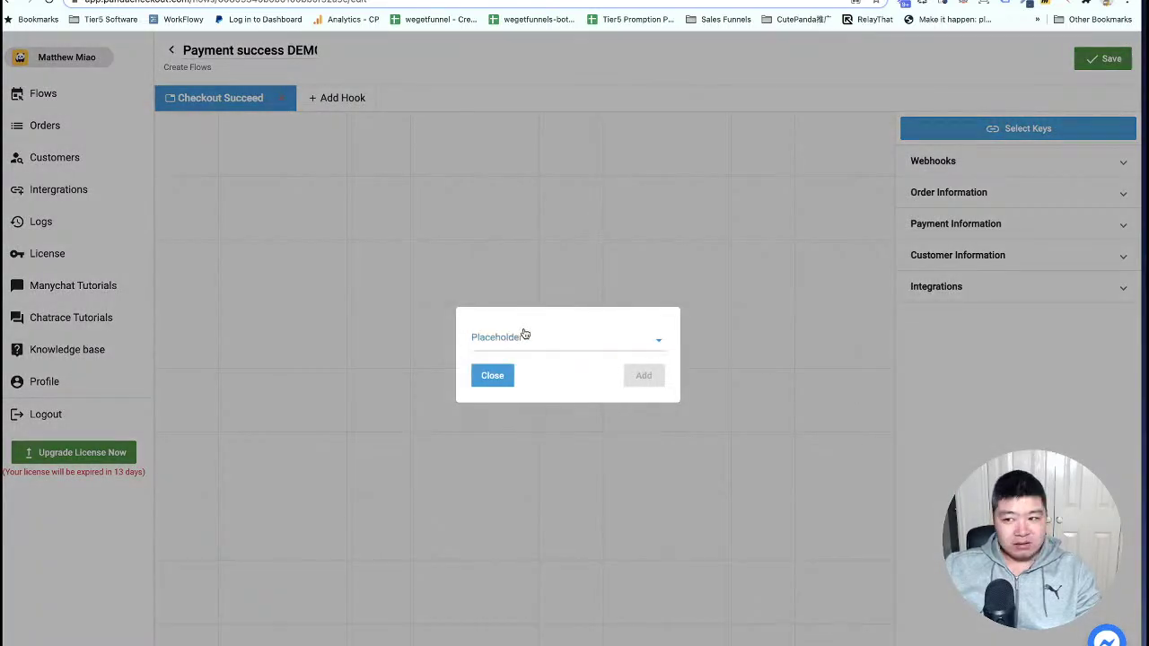
left_click(525, 333)
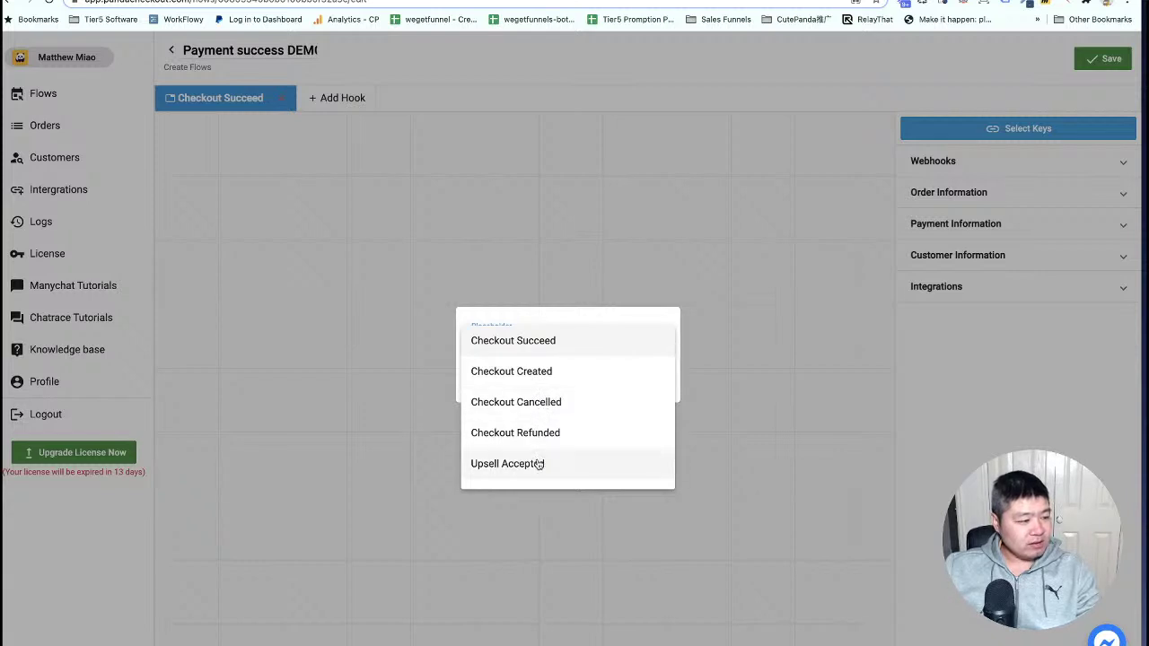
scroll(543, 458, "down", 1)
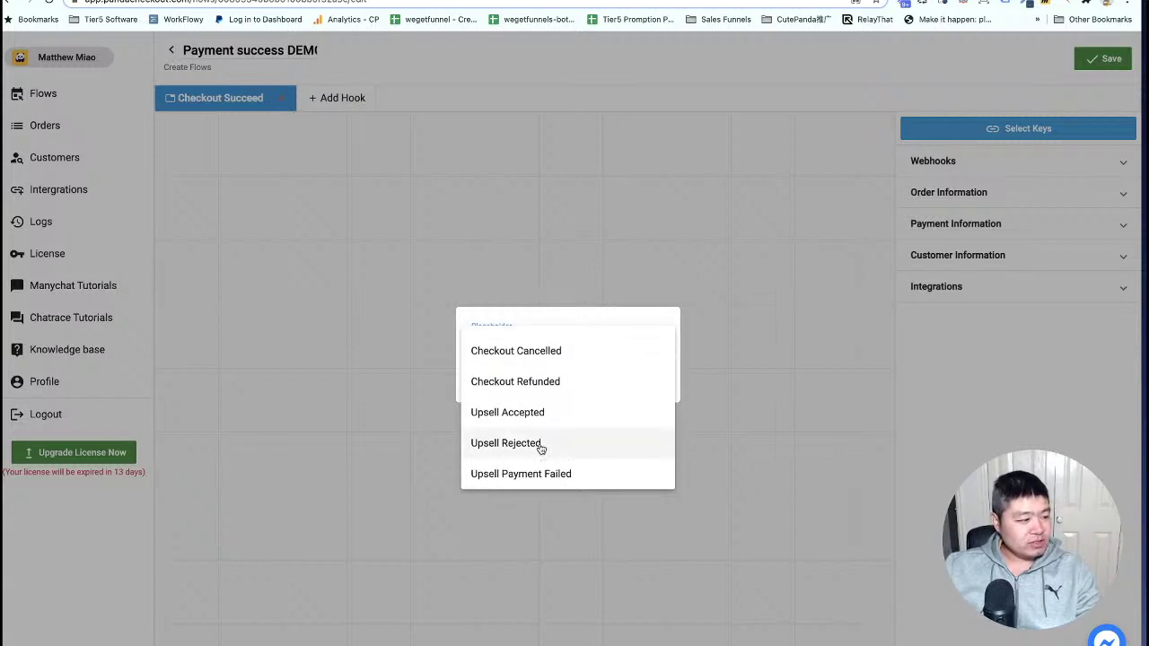
left_click(342, 374)
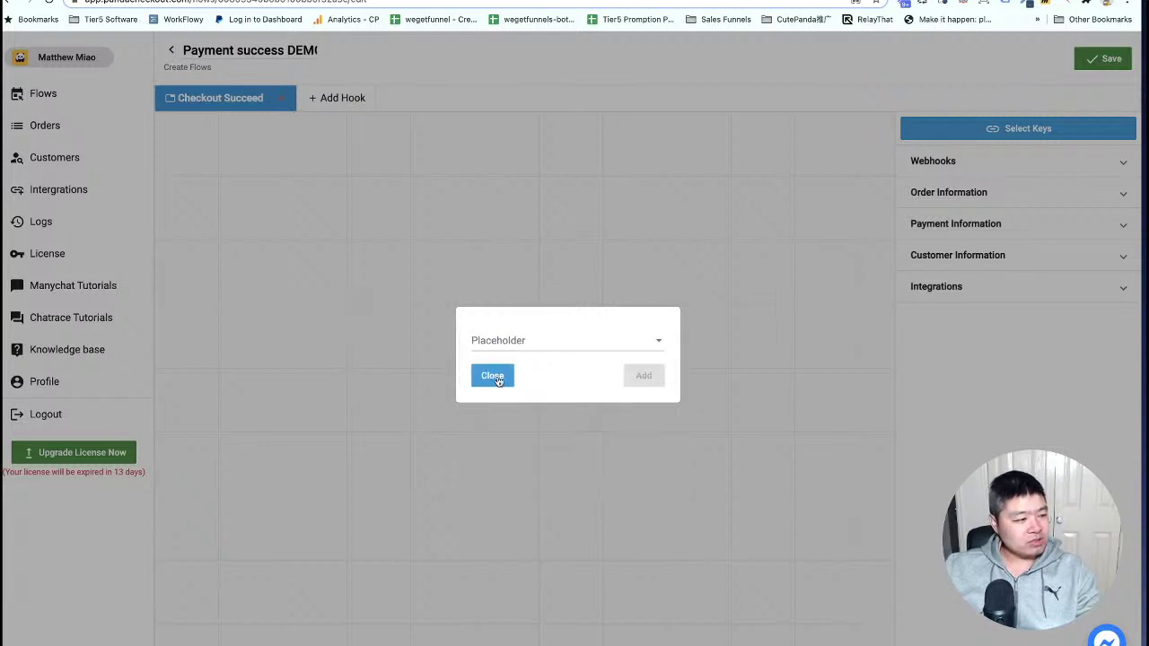
left_click(490, 376)
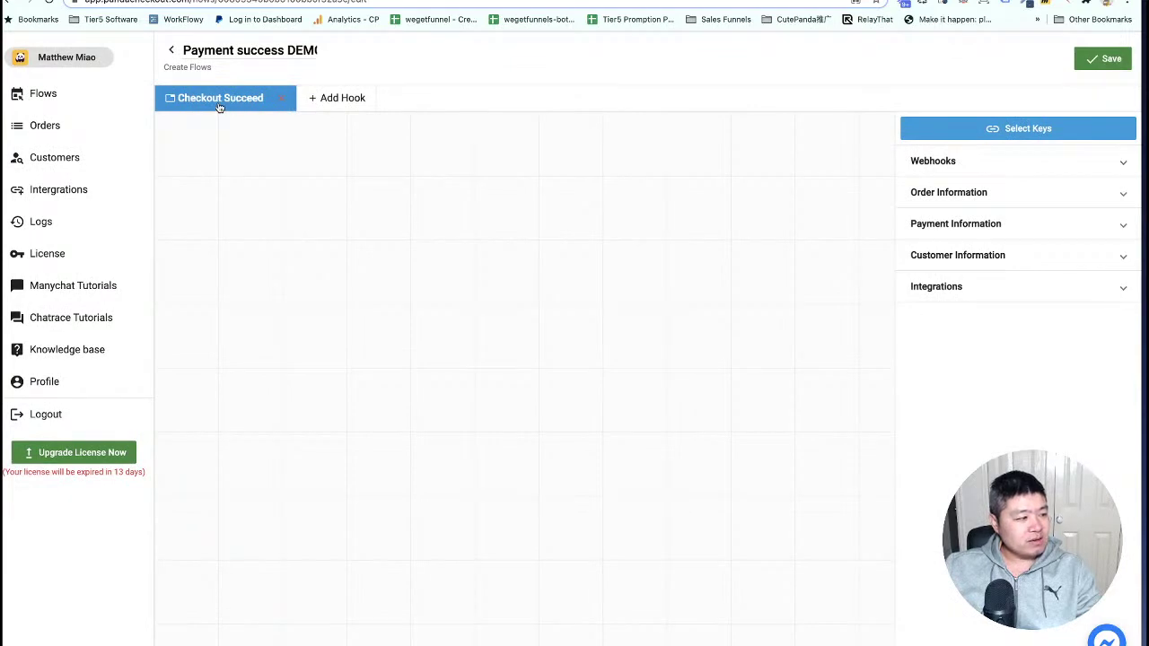
left_click(1106, 59)
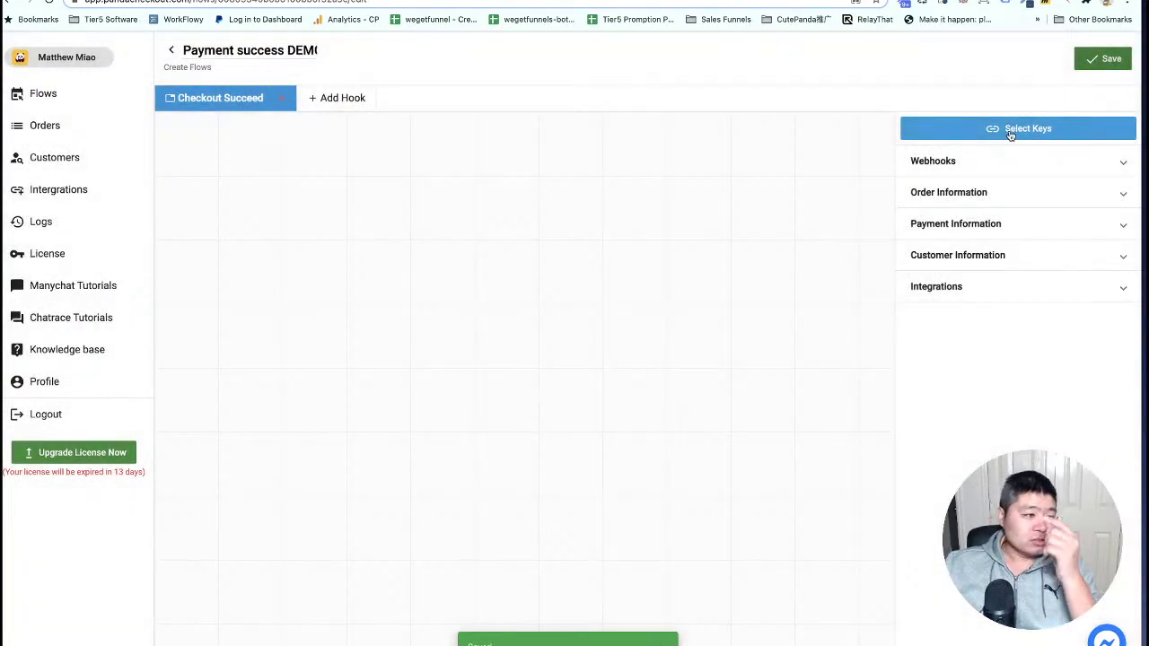
left_click(1032, 130)
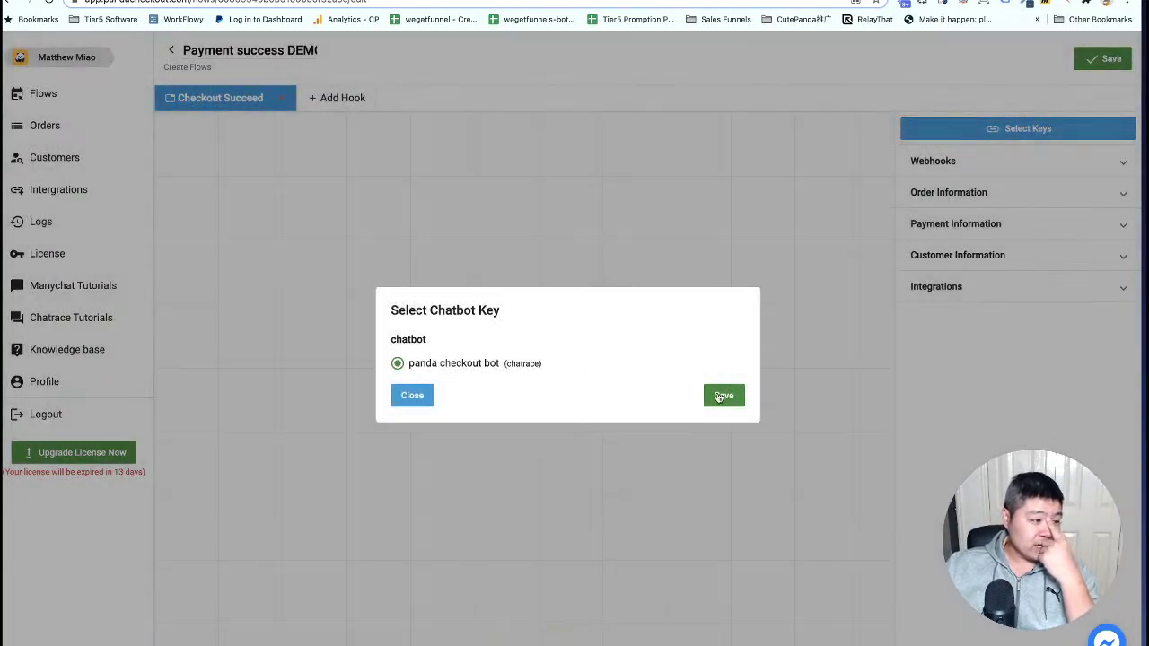
left_click(723, 394)
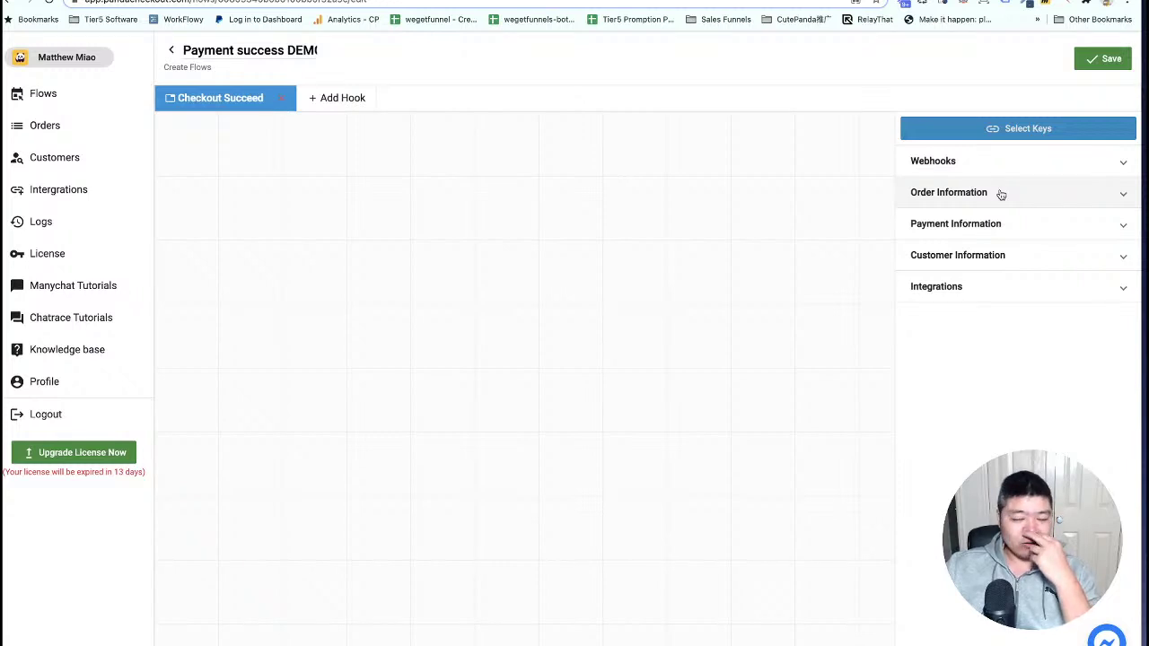
Peek at Webhooks, then expand Integrations and Order Information in the side panel.
left_click(945, 163)
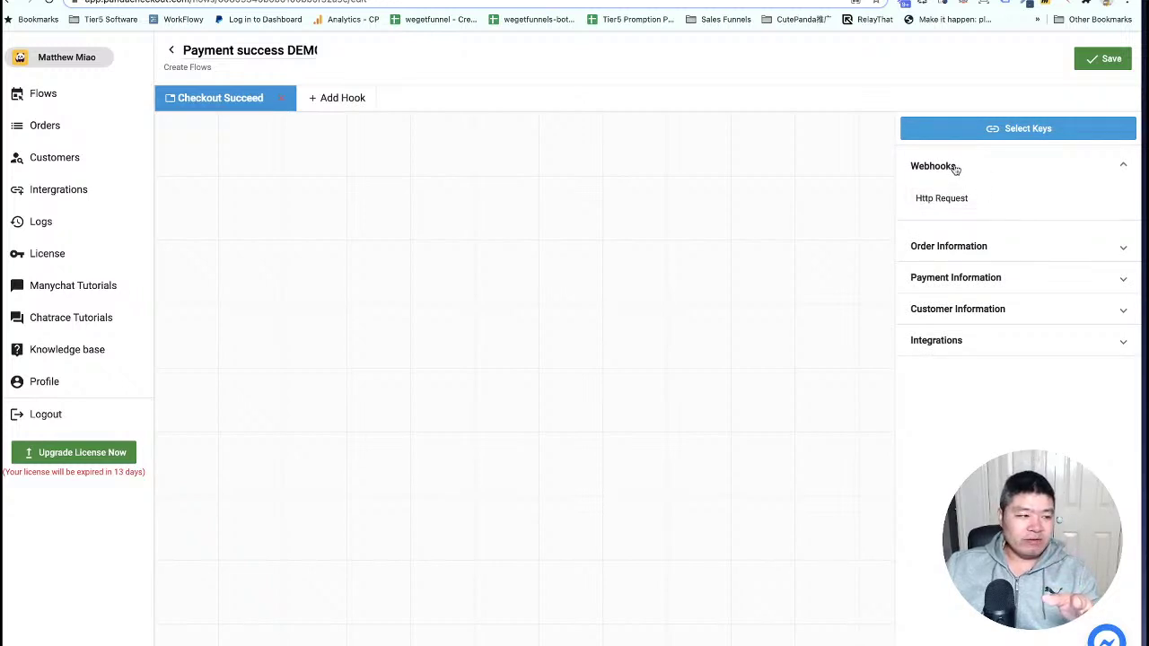
left_click(954, 171)
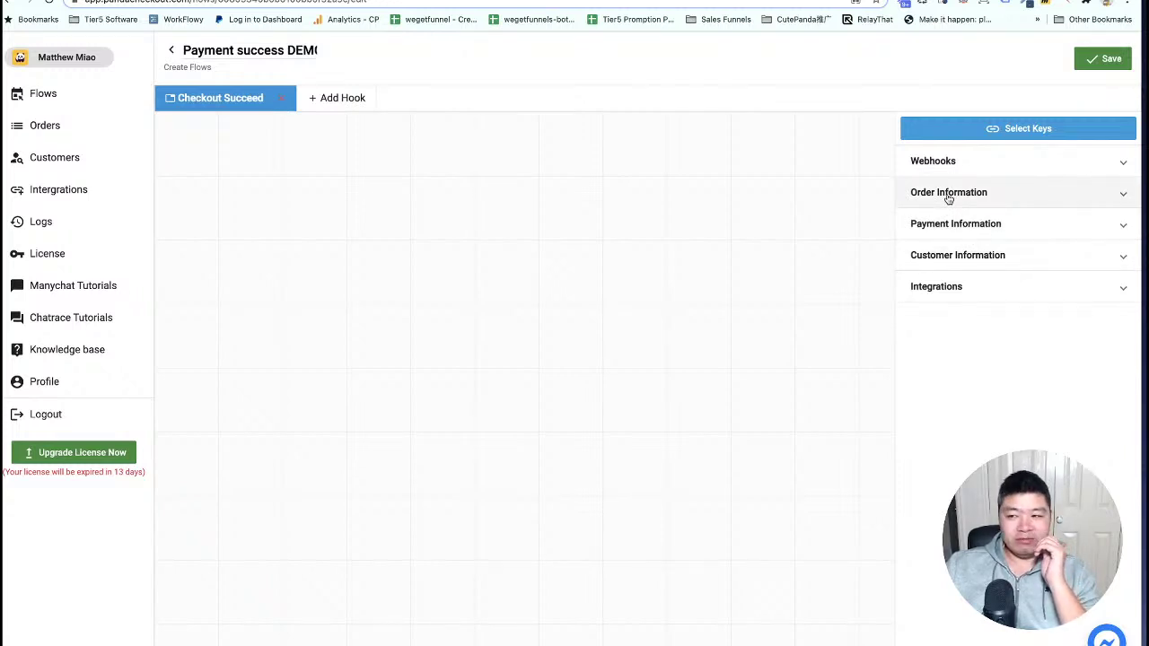
left_click(957, 293)
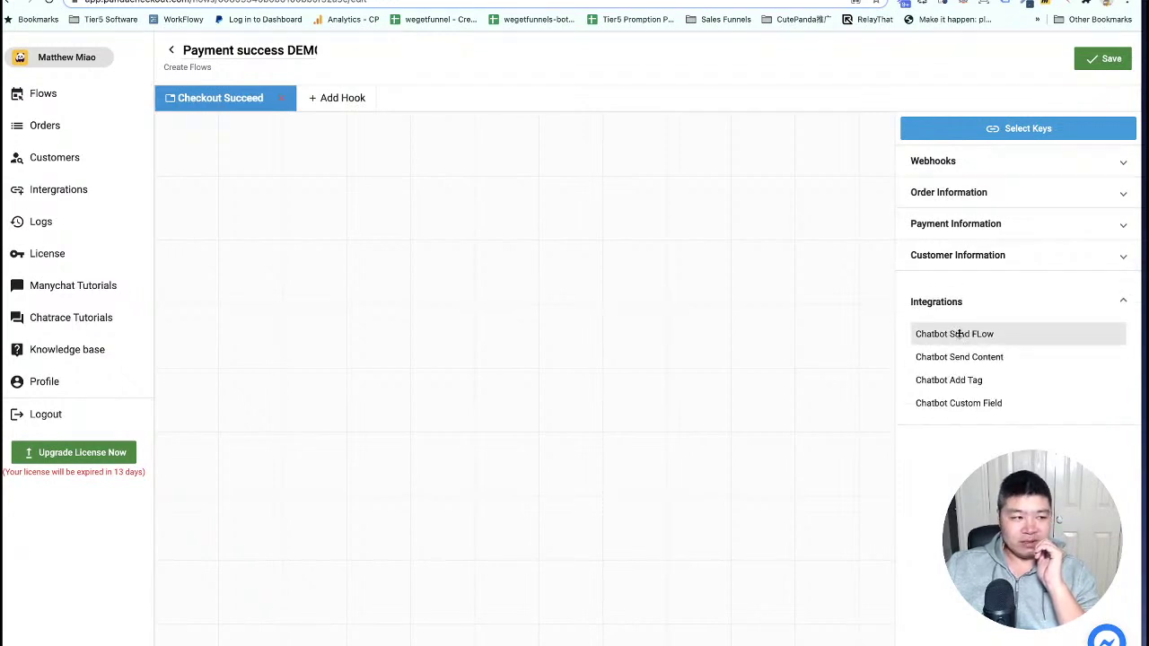
left_click(948, 193)
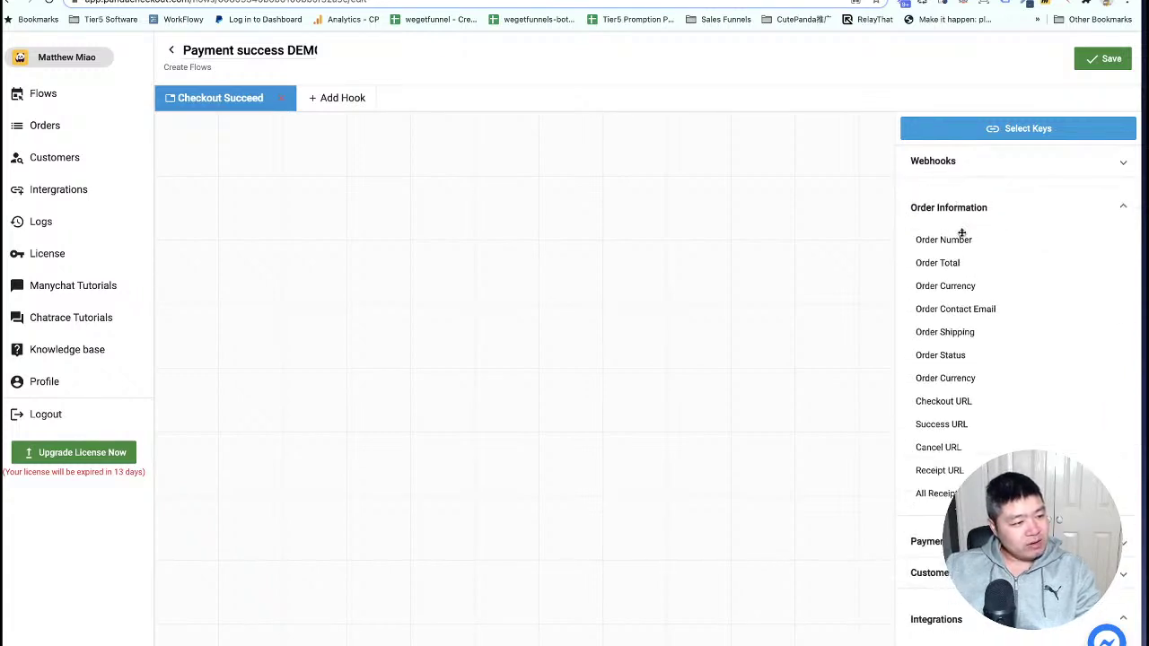
scroll(963, 238, "down", 1)
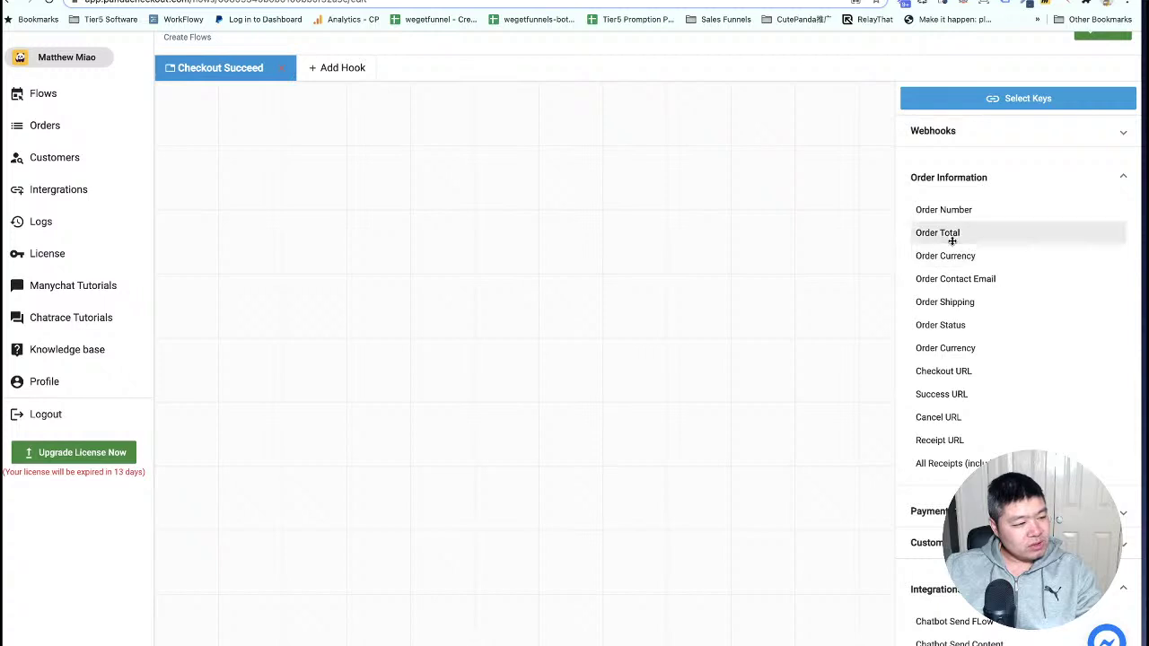
Place Order Total, Order Currency and Receipt URL blocks in a column on the canvas.
left_click_drag(953, 232, 296, 196)
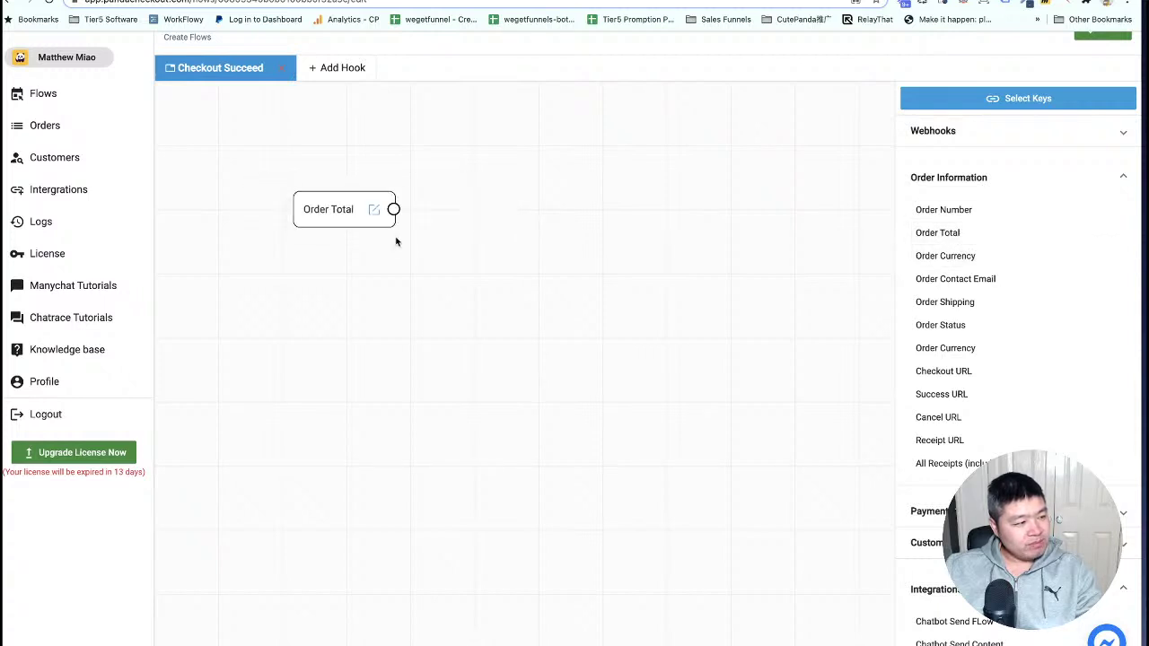
left_click_drag(977, 258, 311, 253)
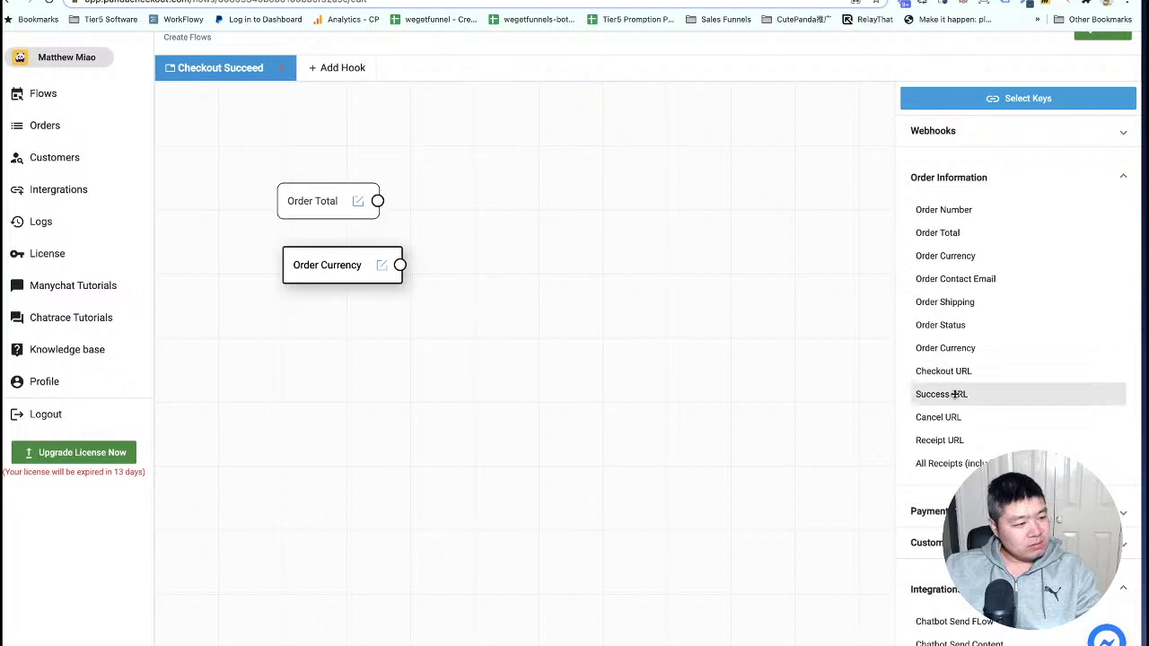
left_click_drag(954, 440, 371, 339)
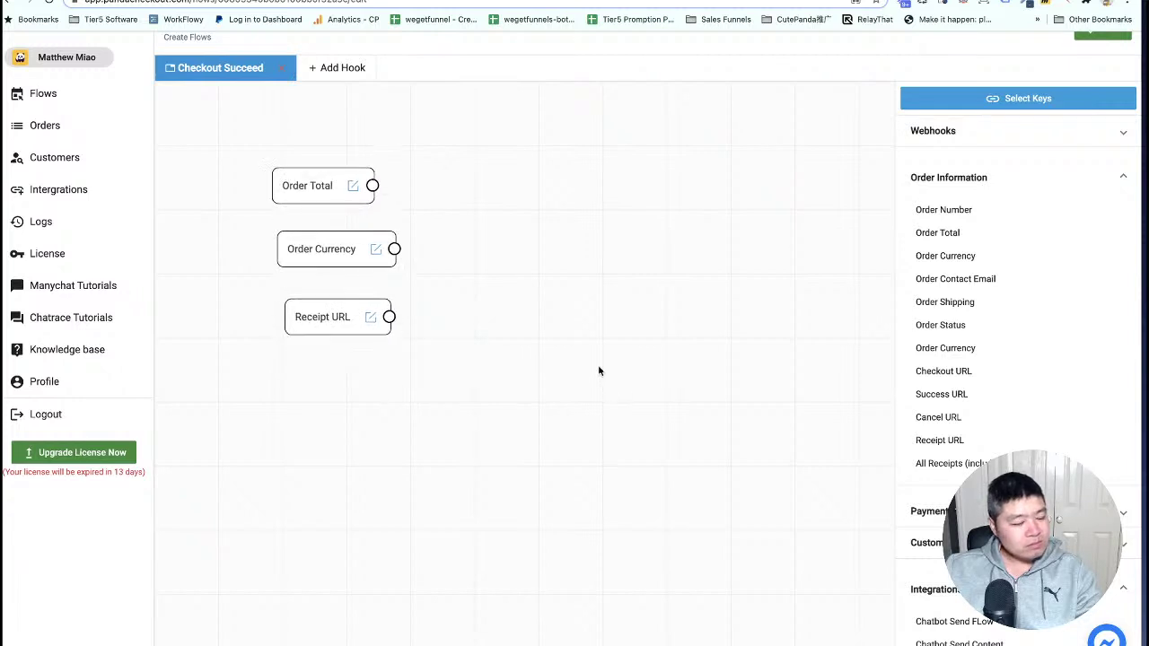
left_click_drag(349, 342, 346, 336)
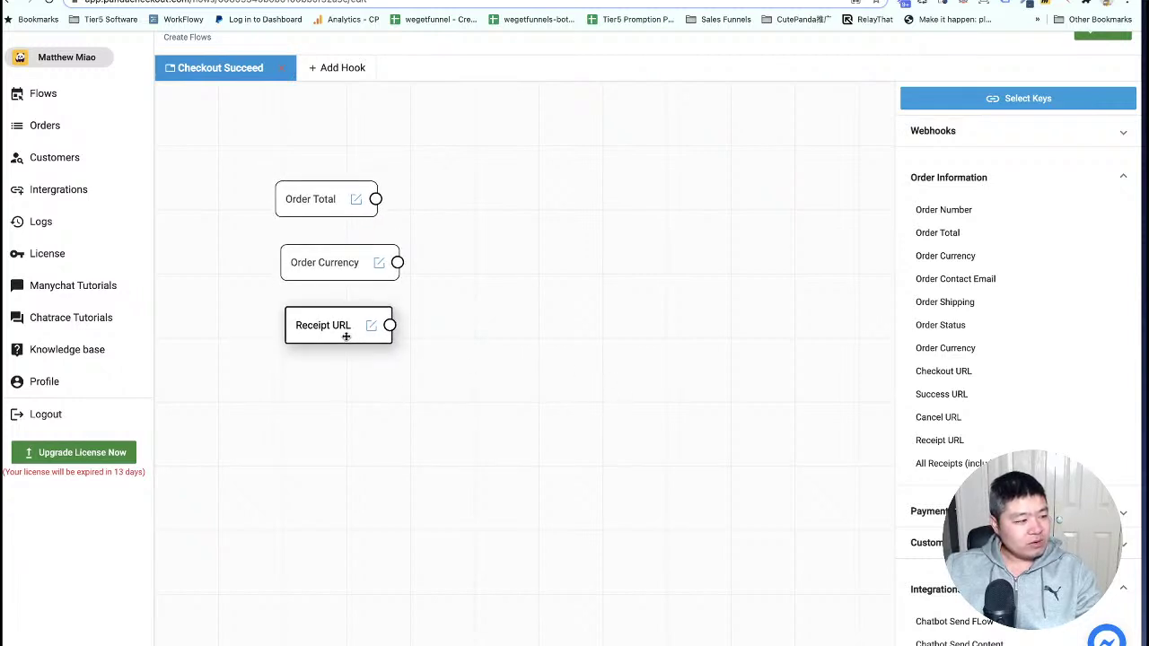
Add an Order Contact Email block aligned beneath Receipt URL.
left_click(991, 182)
left_click(966, 198)
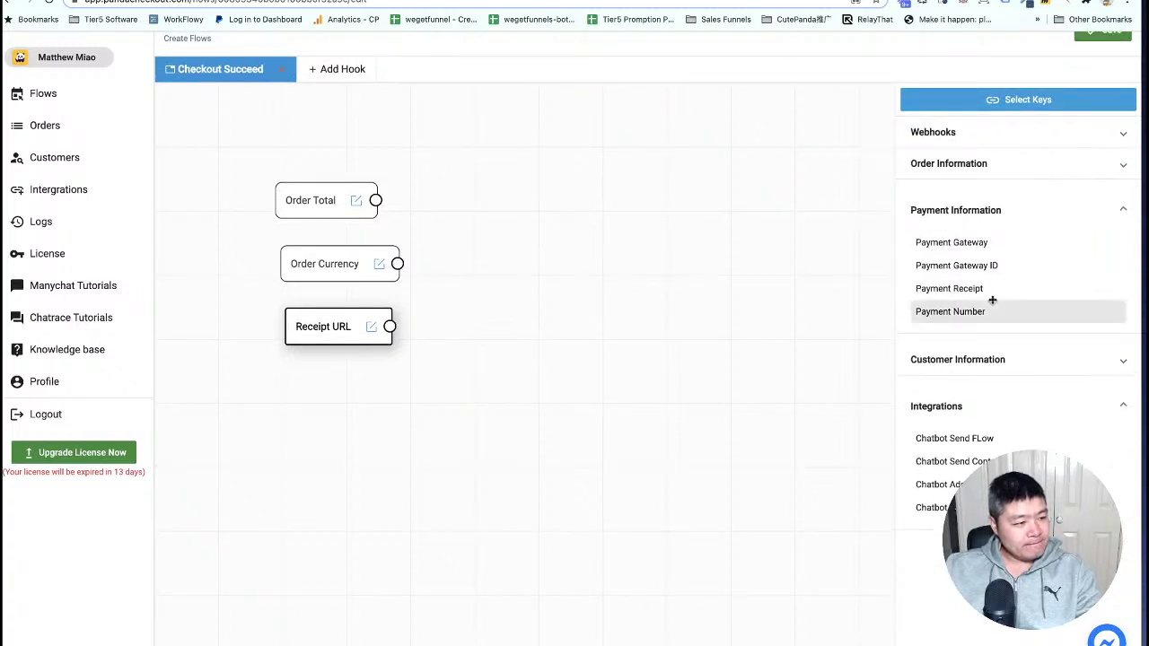
left_click(969, 212)
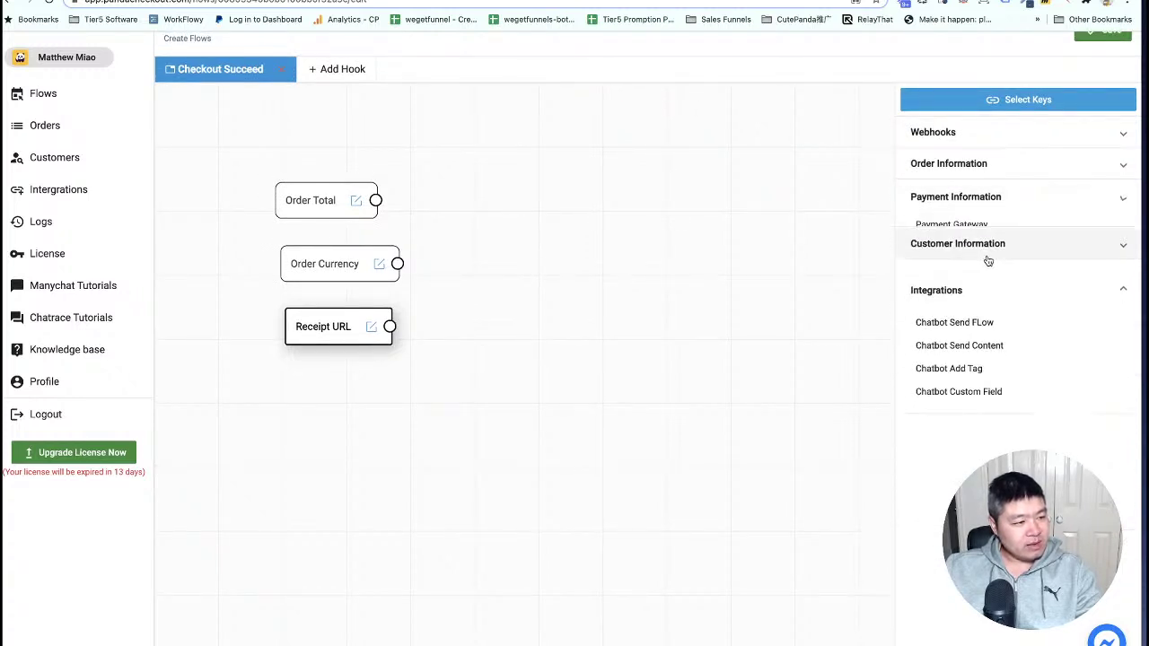
left_click(968, 237)
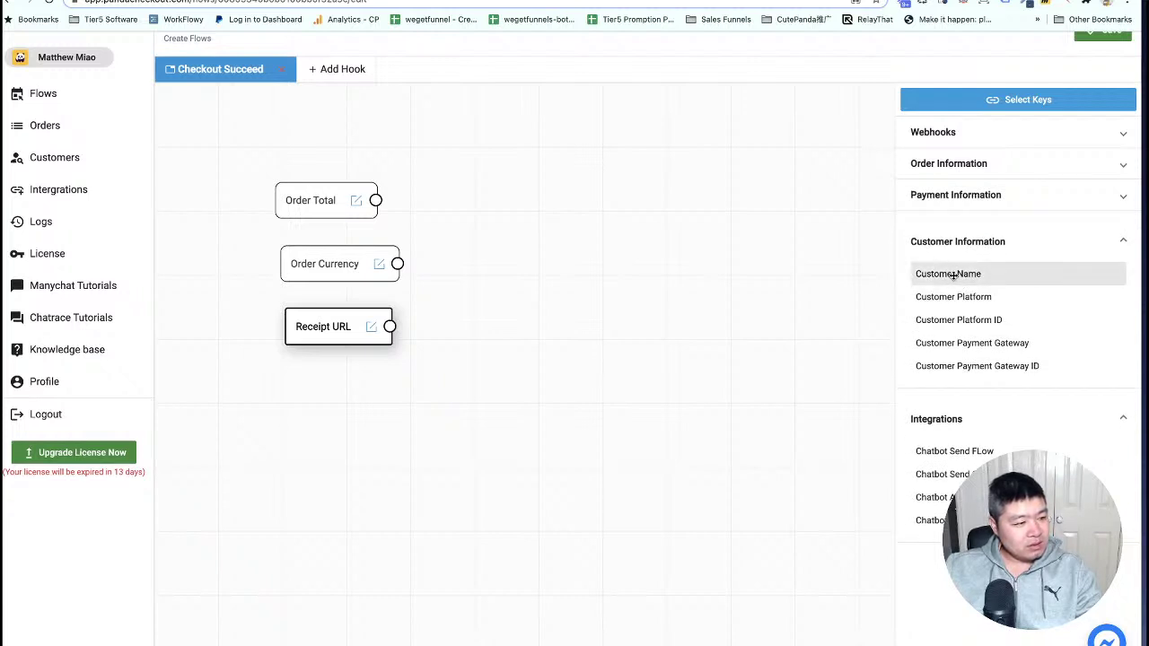
left_click(956, 194)
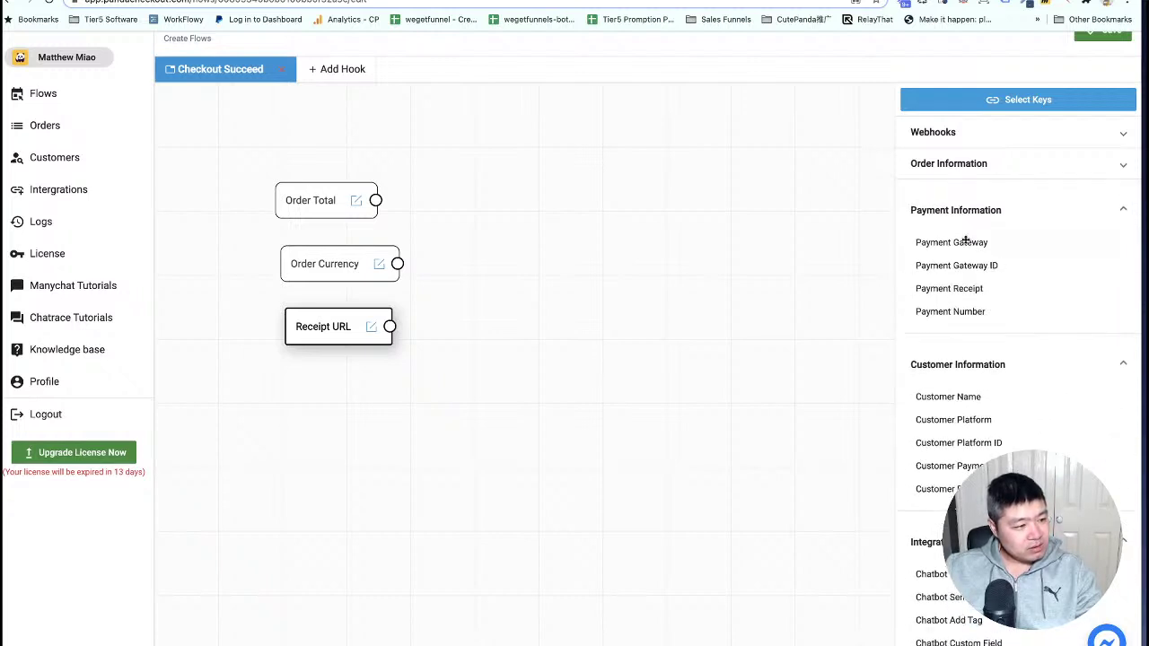
left_click(941, 167)
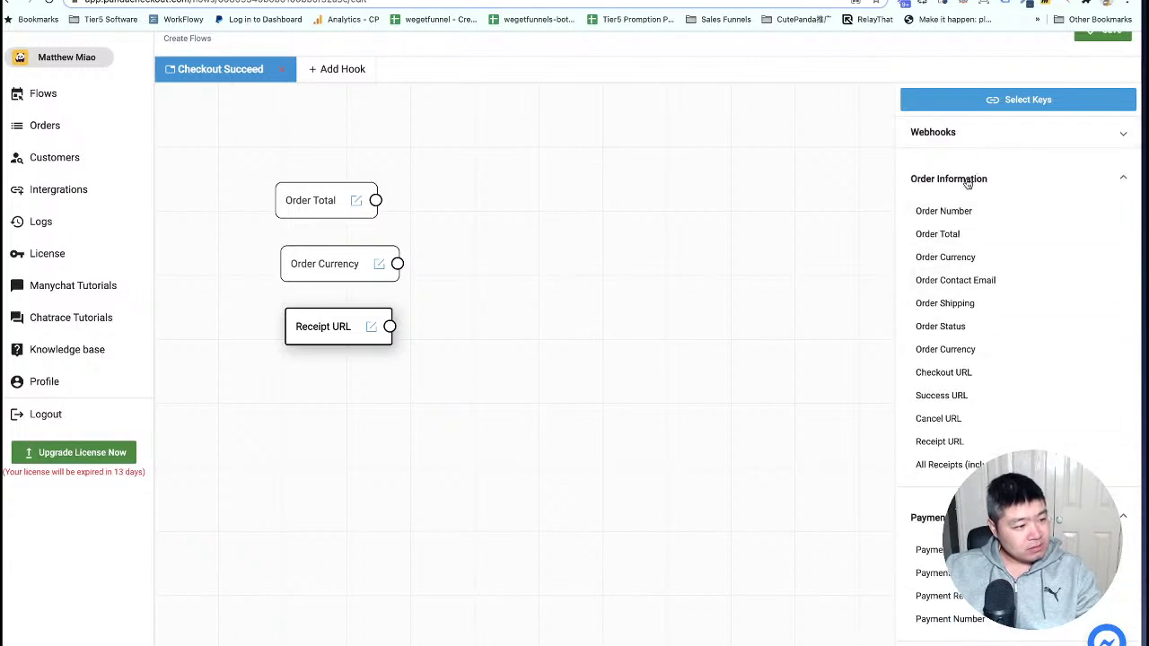
left_click_drag(954, 280, 323, 394)
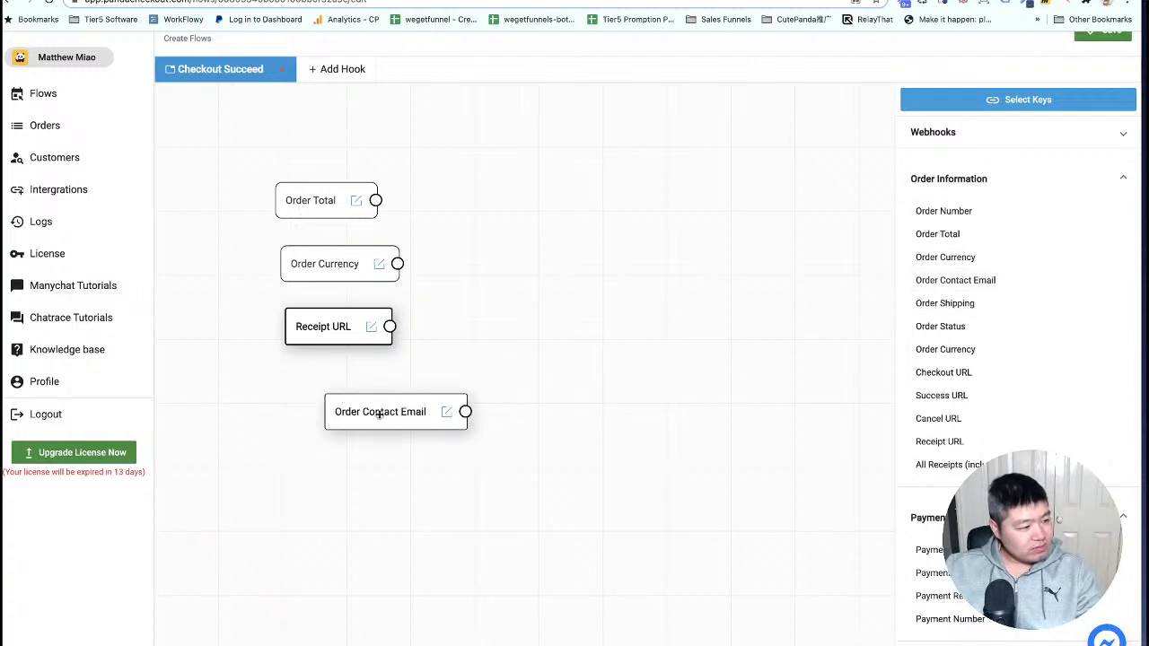
left_click(987, 182)
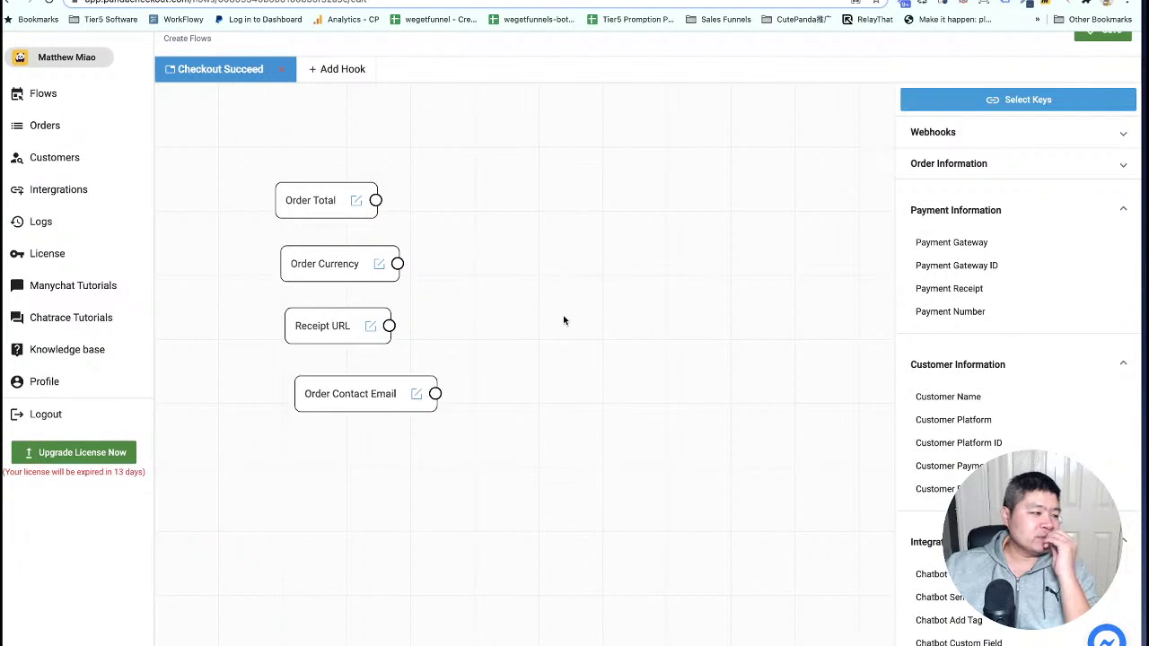
left_click_drag(354, 390, 347, 385)
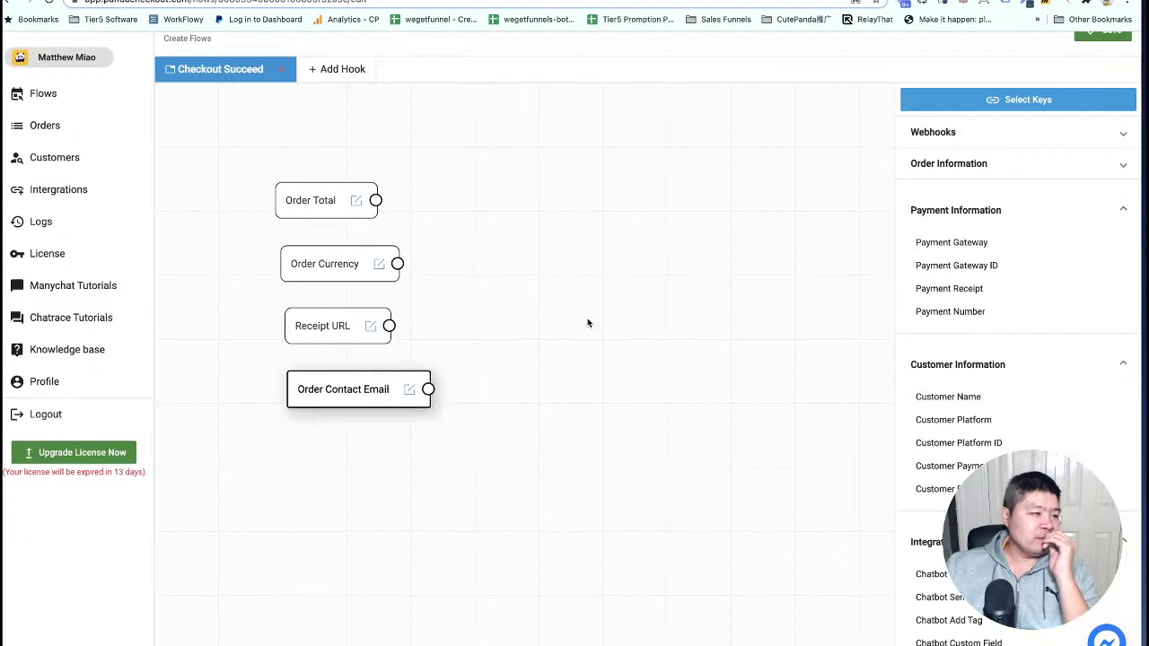
Collapse the key sections and drop a Chatbot Custom Field action onto the canvas.
left_click(976, 211)
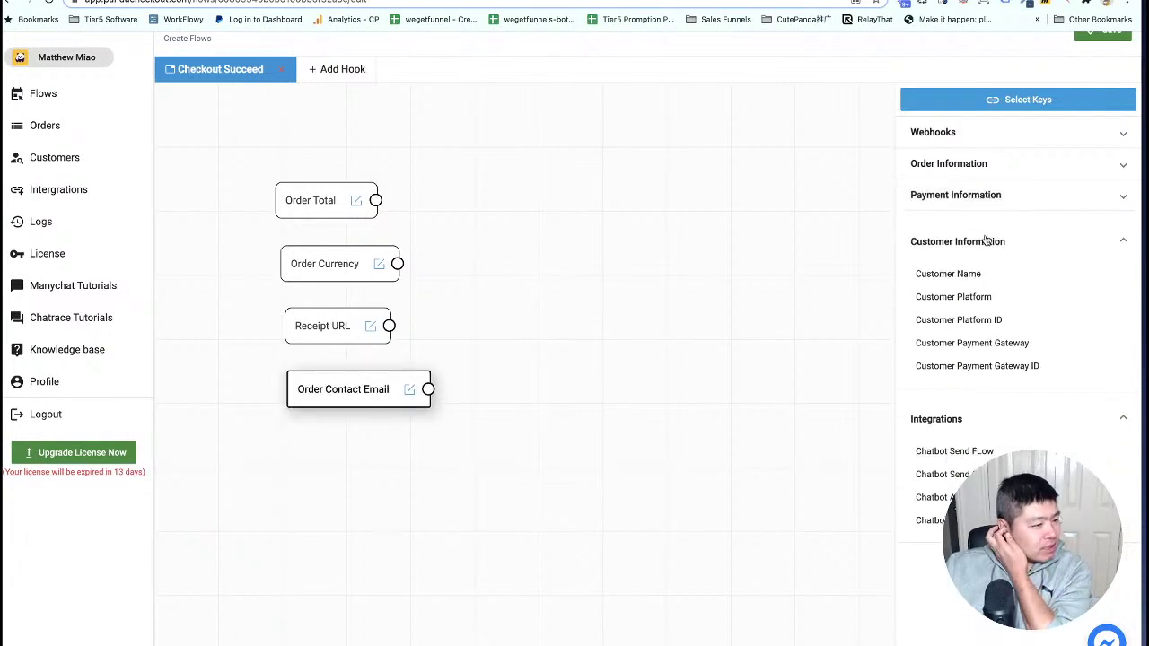
left_click(987, 242)
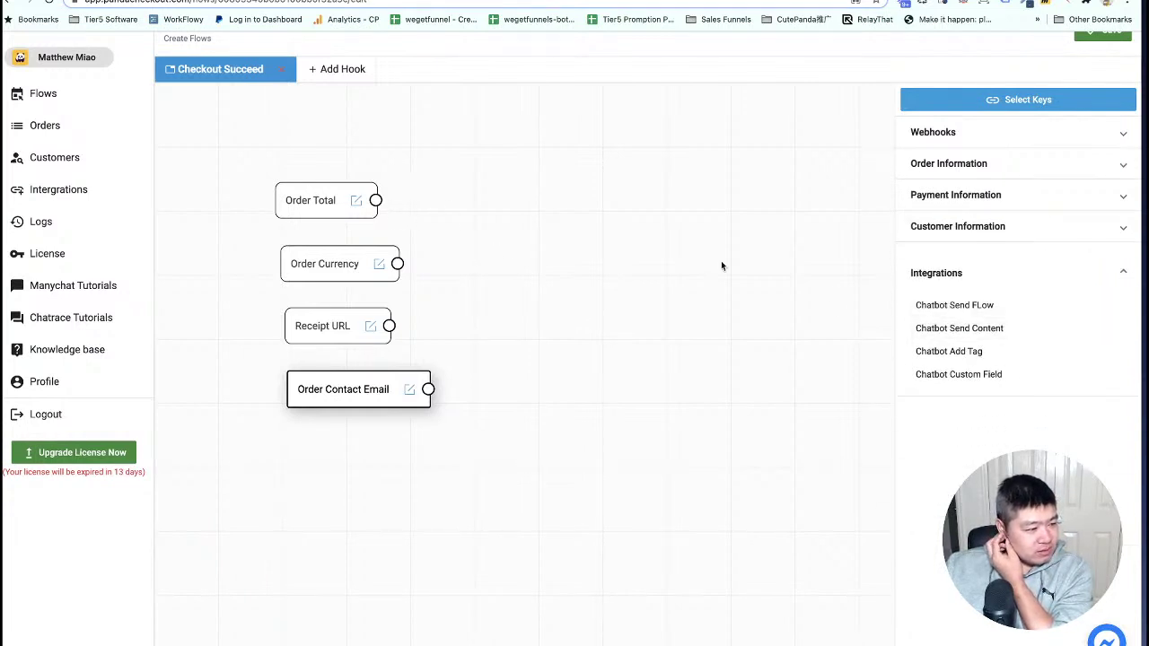
left_click_drag(986, 371, 623, 204)
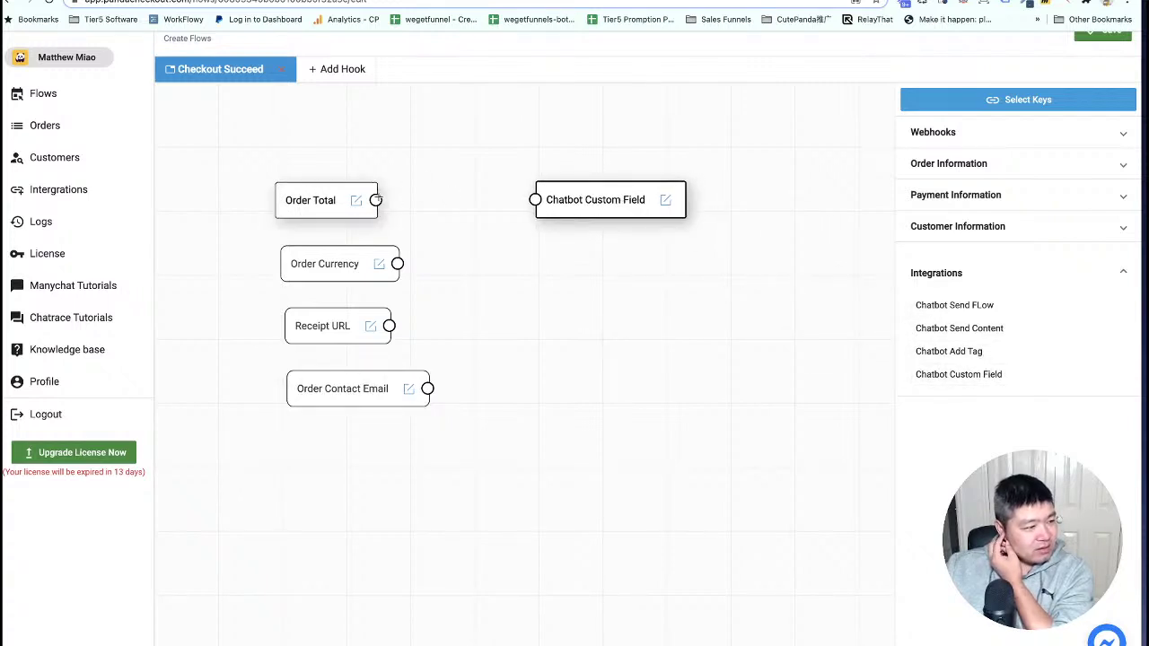
Connect Order Total to the first Chatbot Custom Field action and glance at its settings.
left_click_drag(375, 200, 535, 199)
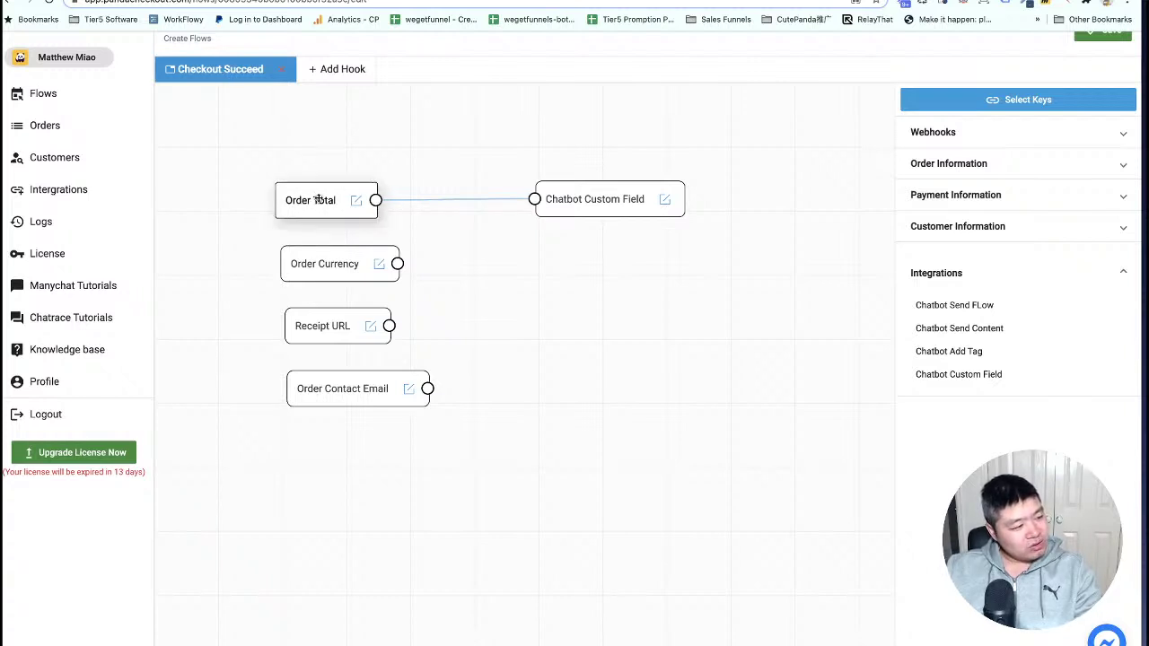
left_click(664, 202)
left_click(669, 212)
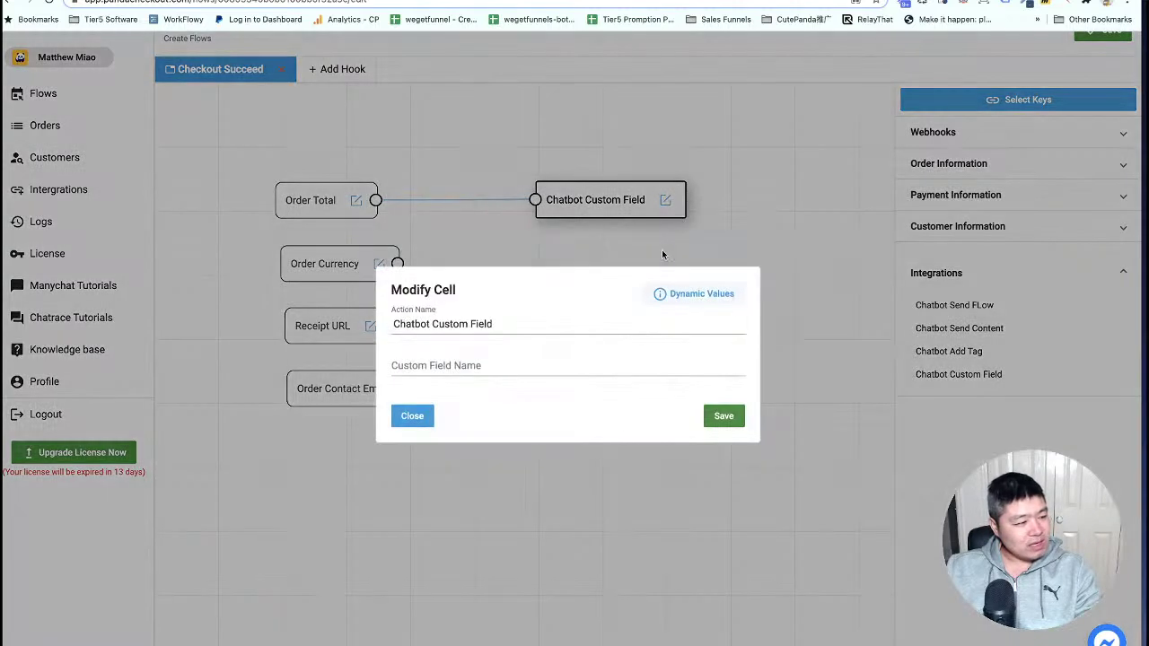
left_click(431, 366)
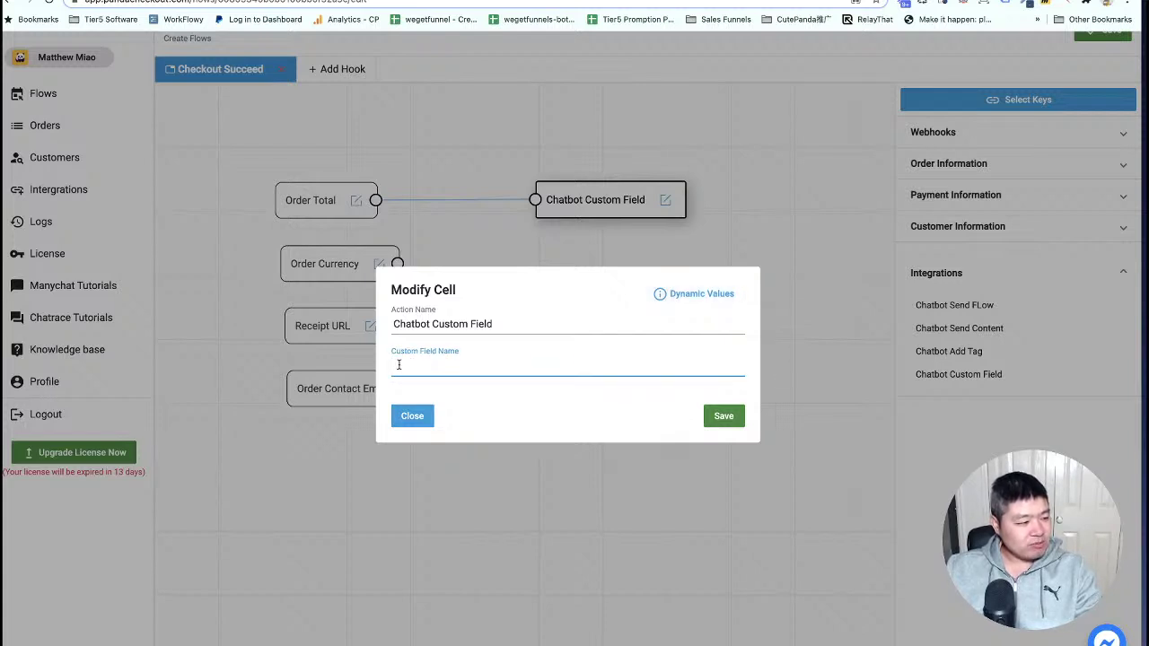
left_click(419, 421)
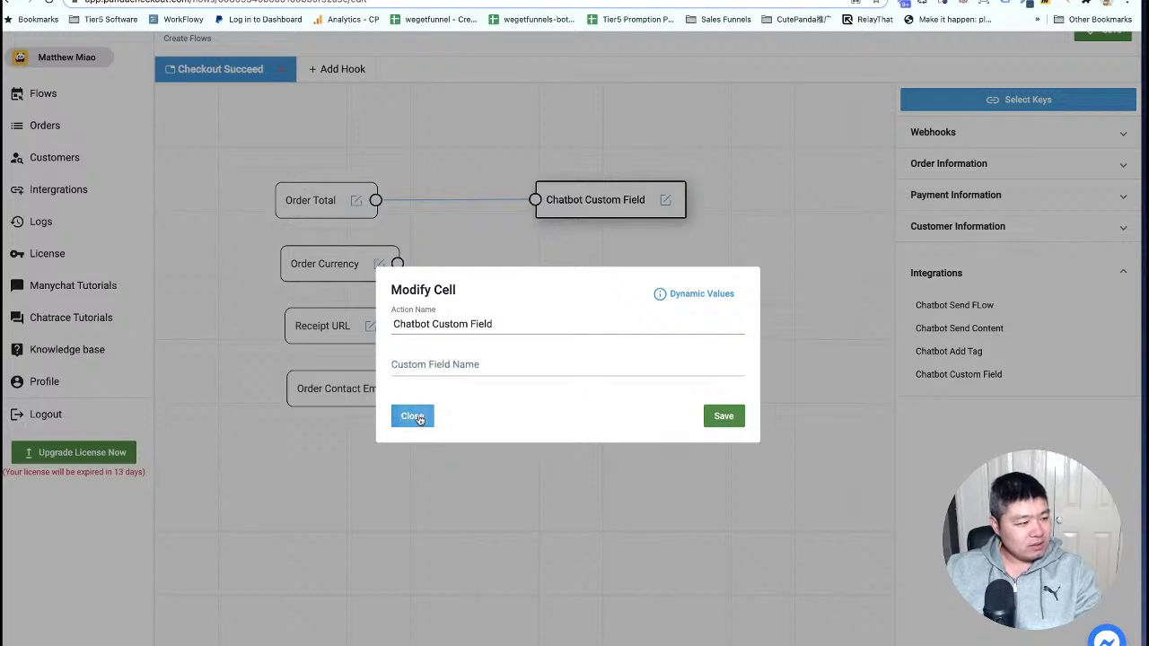
Add three more Chatbot Custom Field actions, wiring Order Currency, Receipt URL and Order Contact Email to them.
left_click_drag(981, 374, 588, 278)
left_click_drag(939, 377, 627, 356)
left_click_drag(929, 375, 600, 410)
left_click_drag(649, 298, 616, 279)
left_click_drag(660, 359, 614, 333)
left_click_drag(630, 395, 605, 372)
left_click_drag(392, 263, 543, 261)
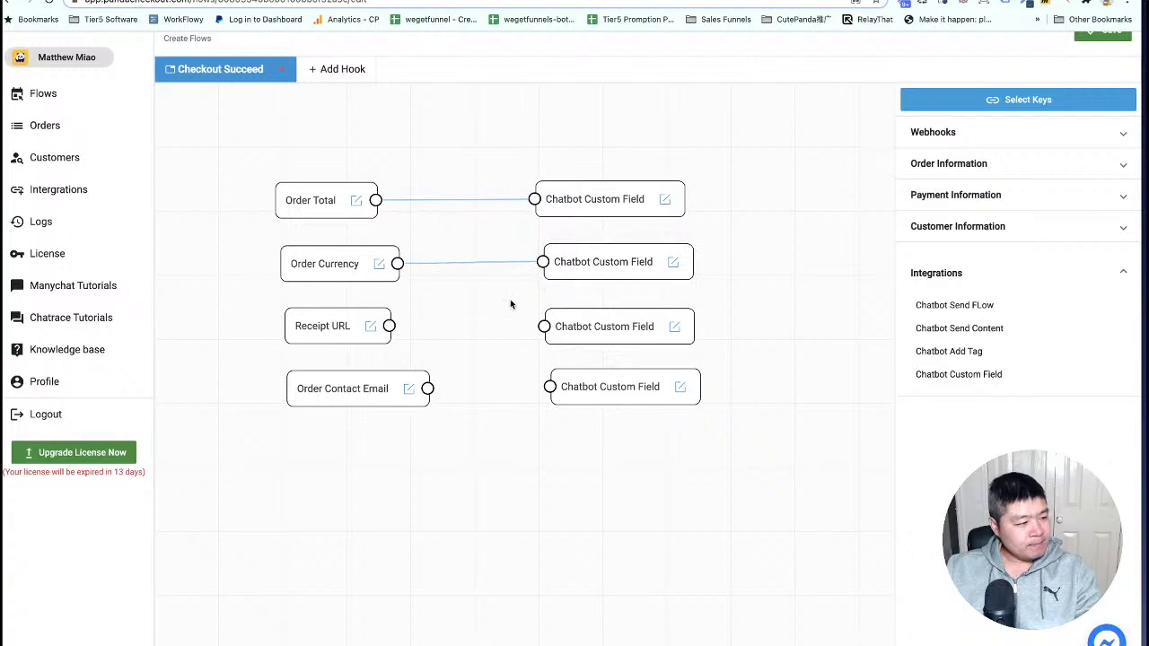
left_click_drag(388, 326, 544, 327)
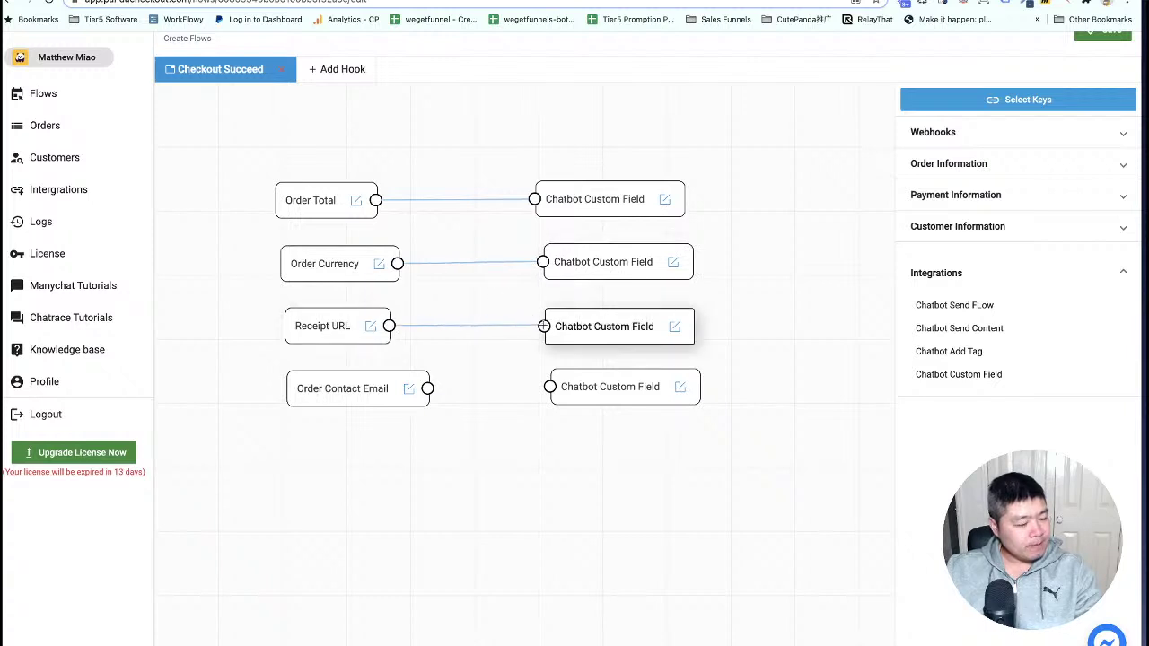
left_click_drag(427, 388, 550, 387)
scroll(938, 105, "up", 1)
left_click(1112, 59)
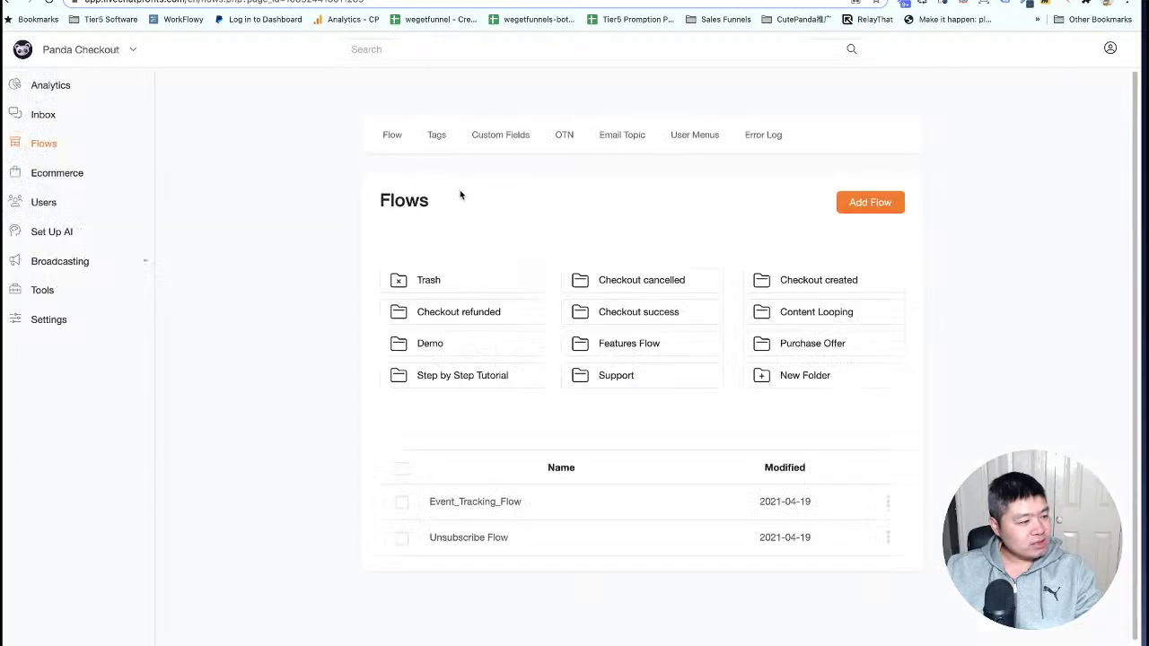
left_click(501, 136)
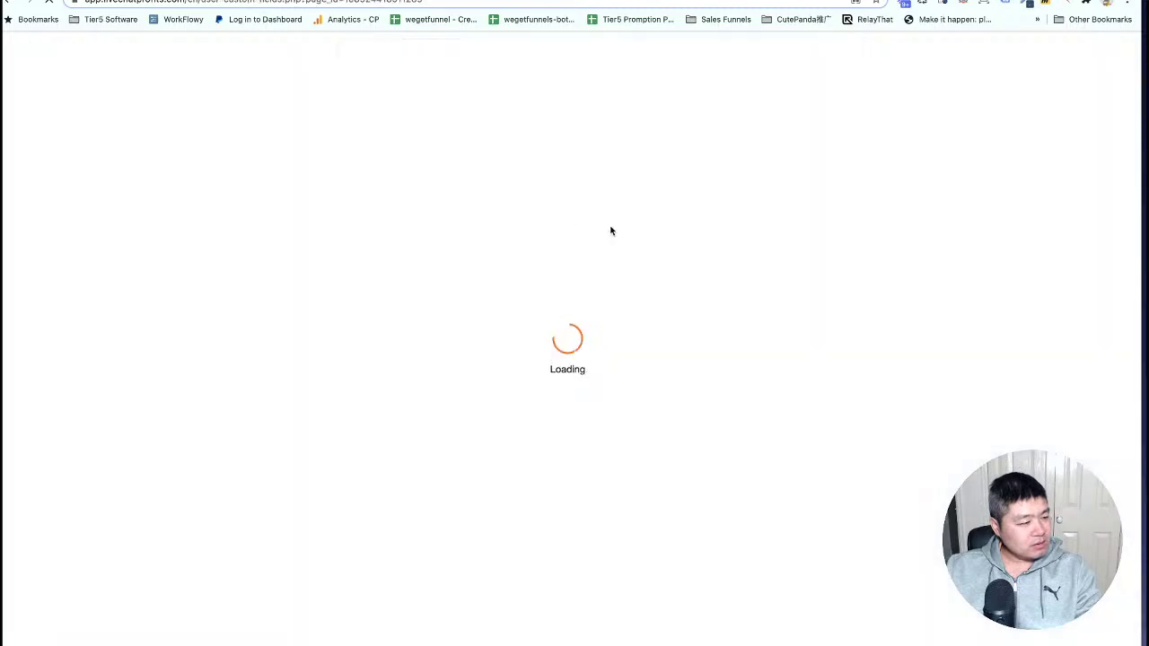
scroll(650, 247, "down", 3)
scroll(650, 251, "down", 4)
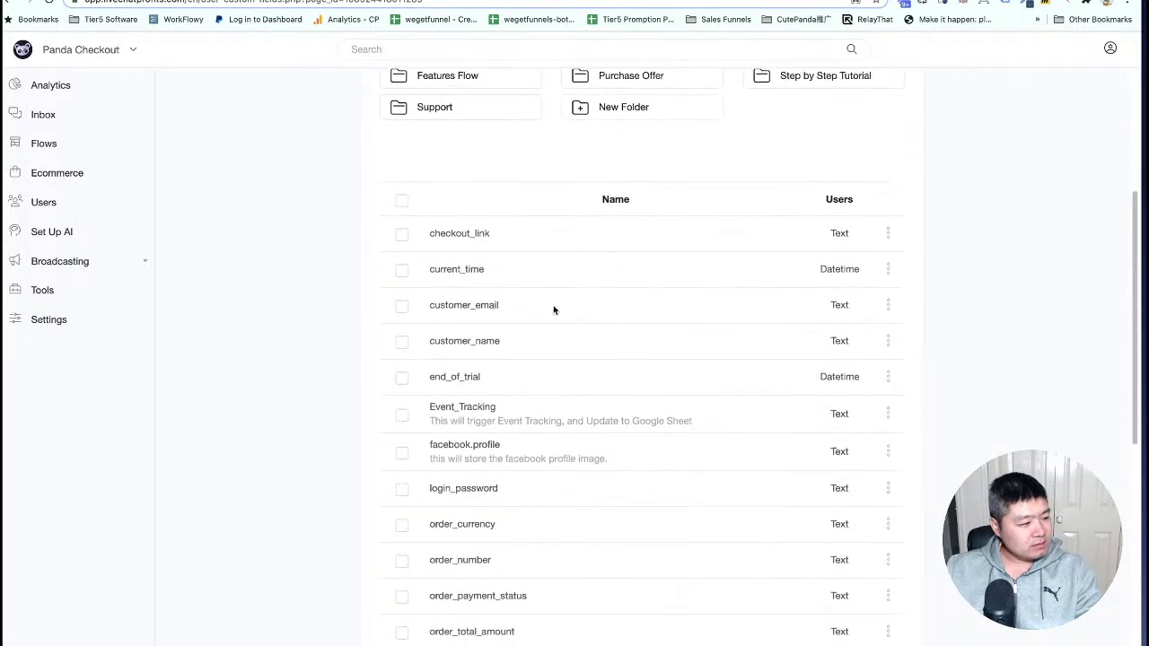
scroll(509, 324, "down", 1)
scroll(510, 323, "up", 1)
left_click_drag(510, 238, 528, 266)
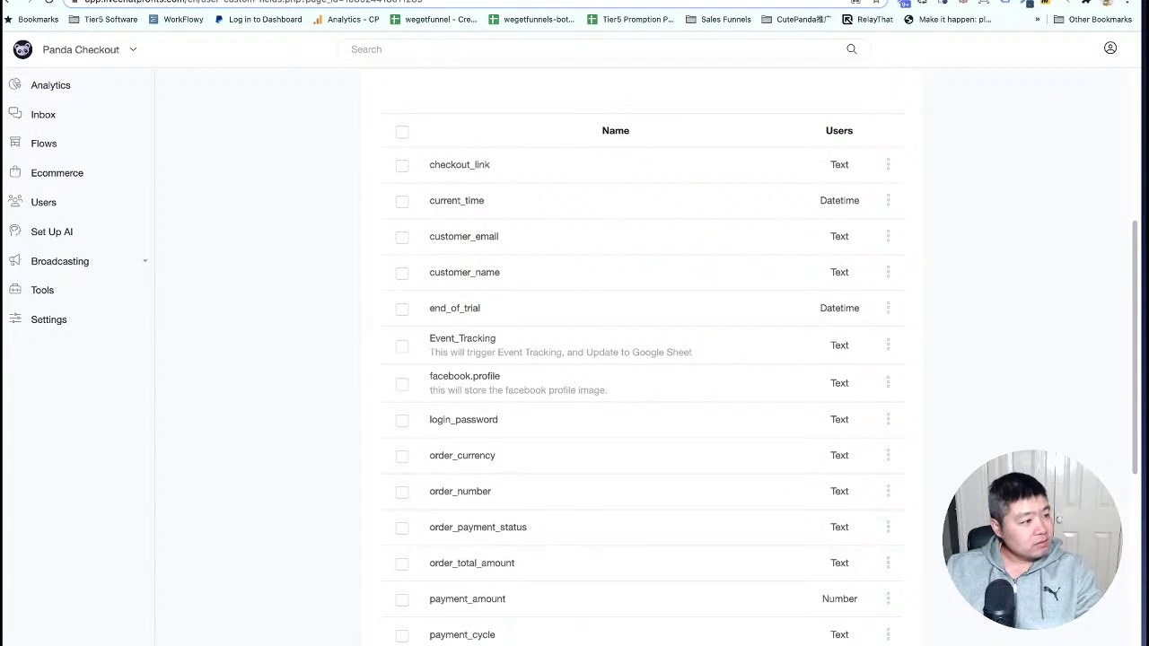
left_click(575, 1)
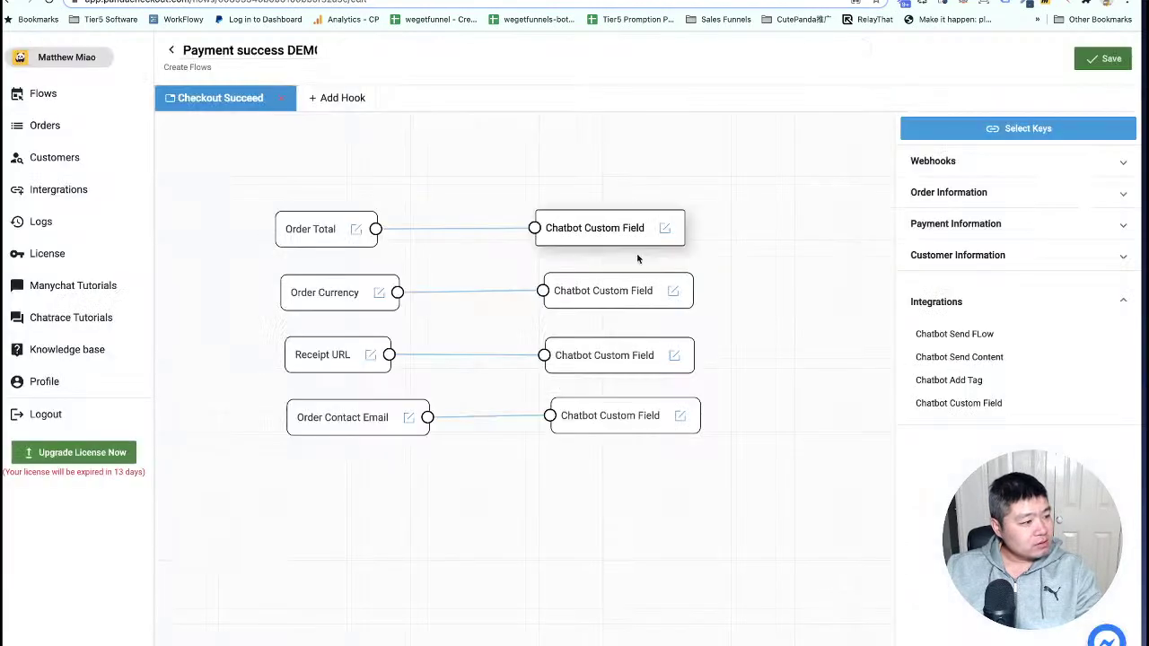
Map the Order Contact Email action to the customer_email field and save the flow.
left_click(681, 422)
left_click(692, 434)
left_click(438, 368)
type("customer_email")
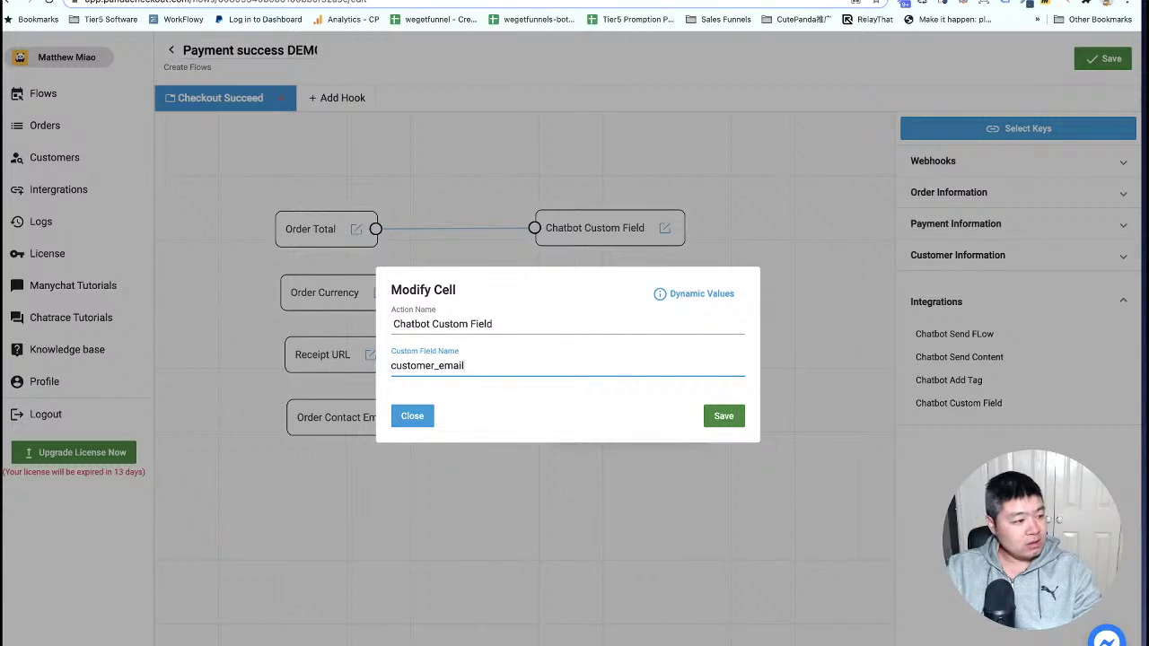
left_click(716, 425)
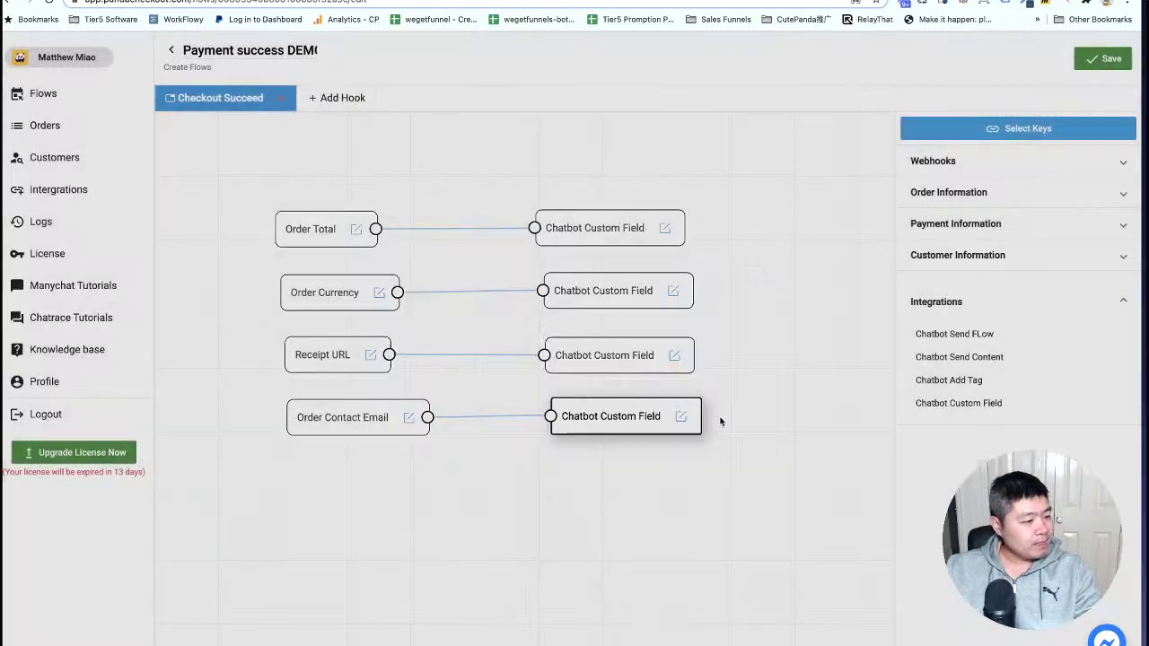
left_click(1107, 59)
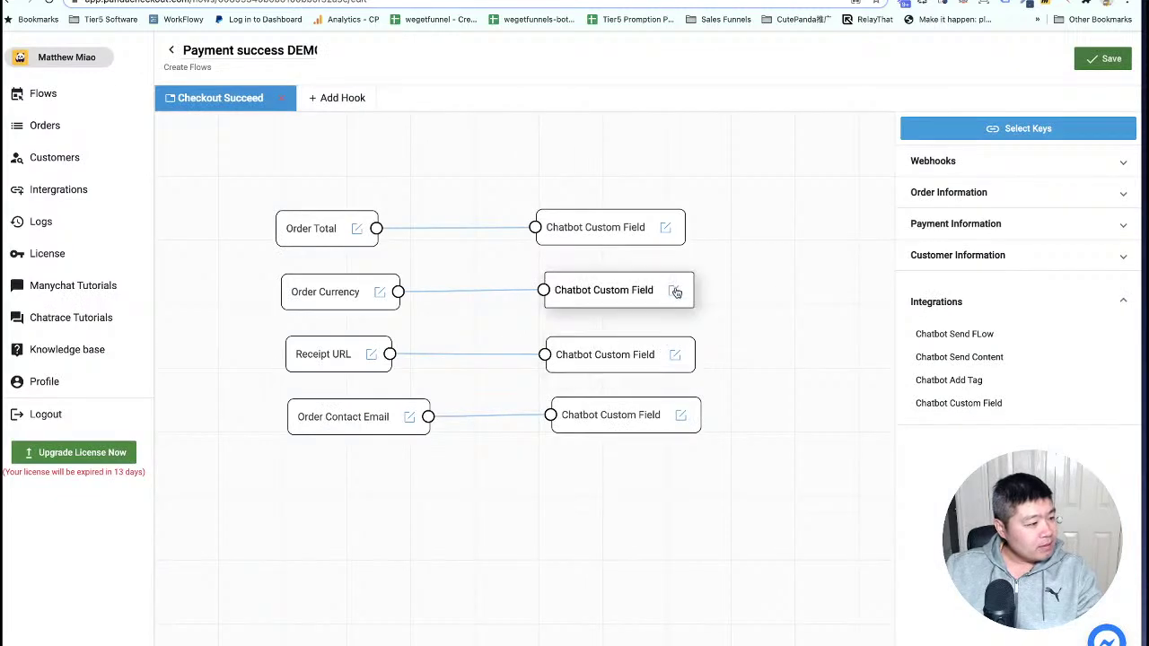
Map the Order Currency action to the currency custom field.
left_click(676, 292)
left_click(687, 302)
left_click(440, 364)
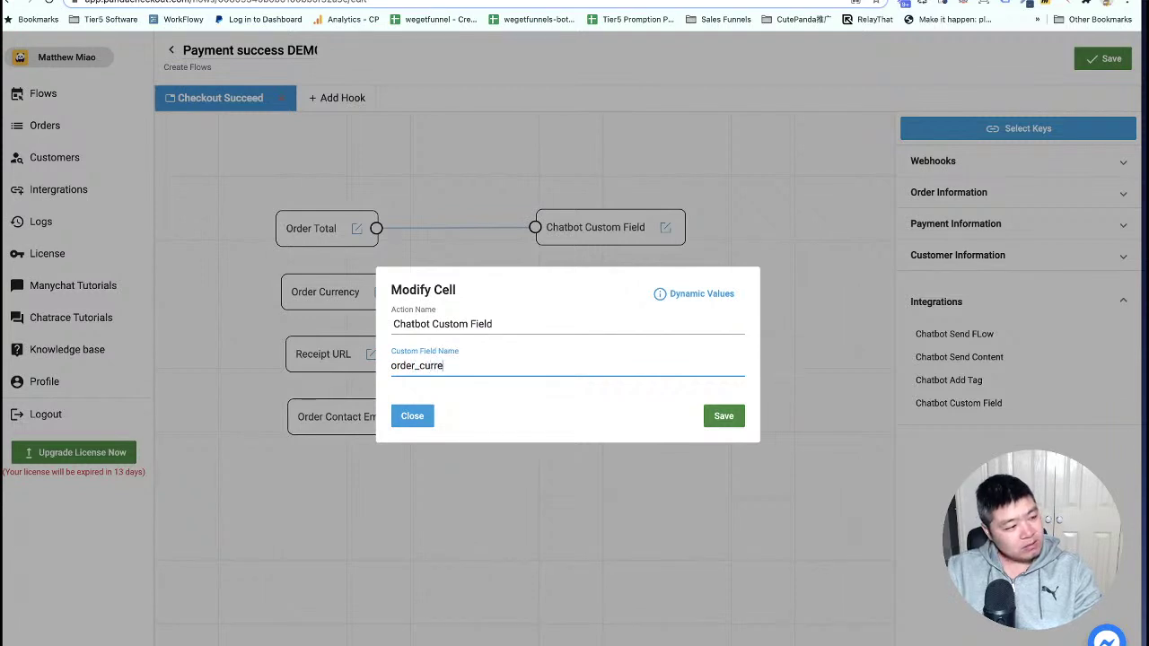
left_click(720, 416)
Map the Order Total action to the order_total_amount custom field.
left_click(666, 231)
left_click(677, 239)
left_click(451, 365)
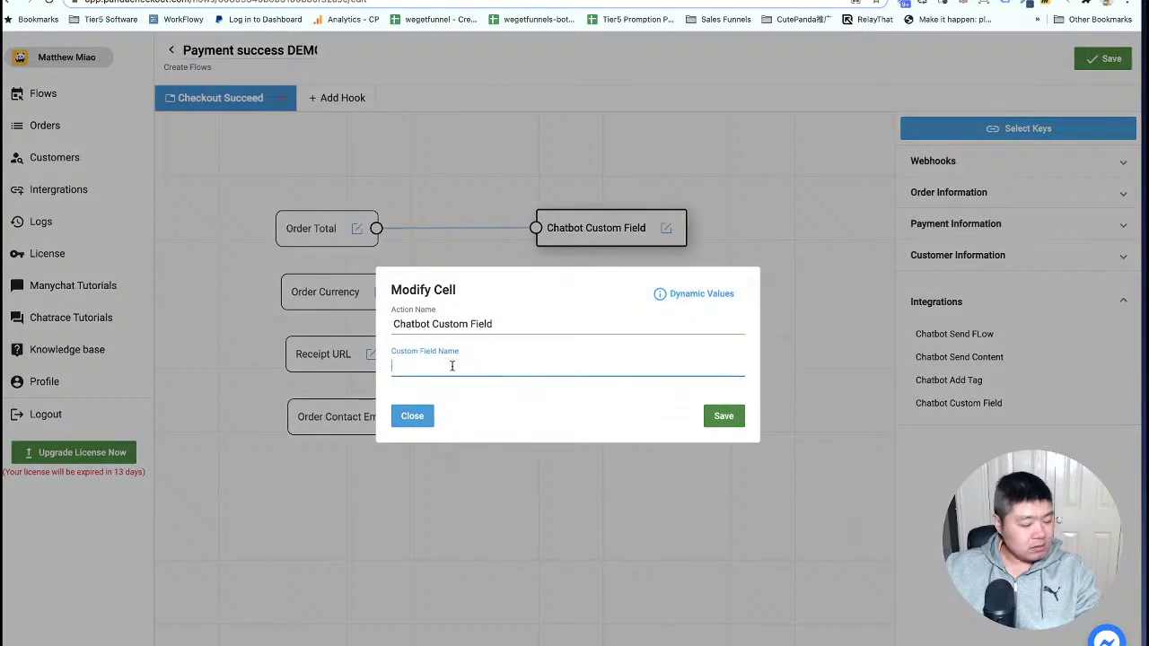
type("order_total")
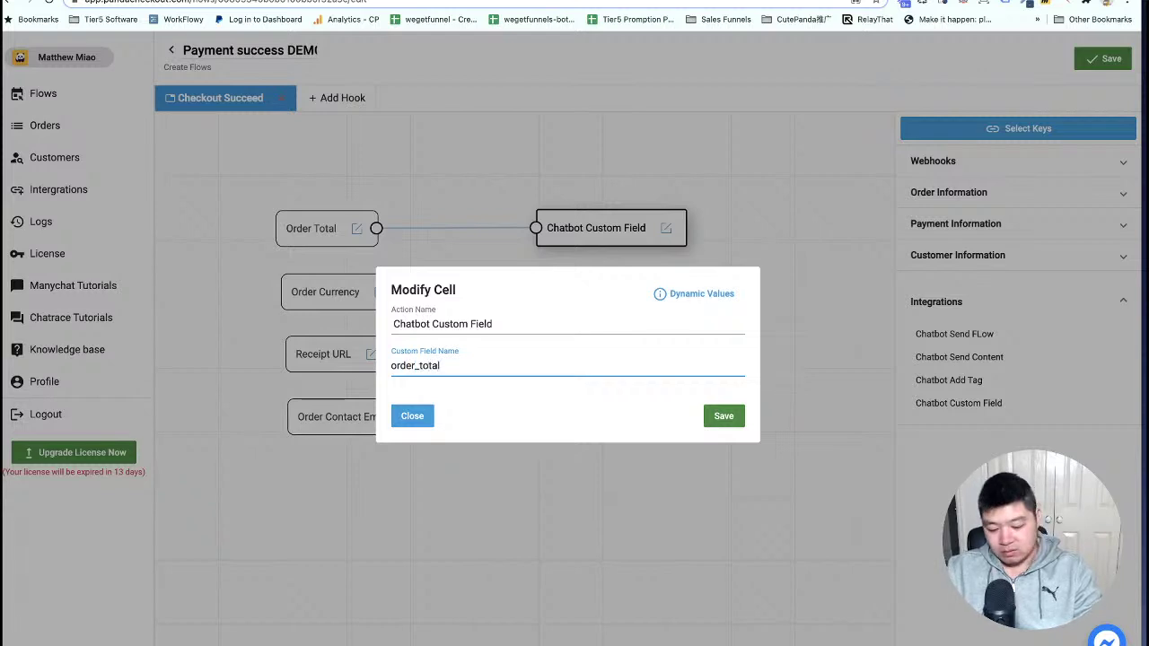
type("amount")
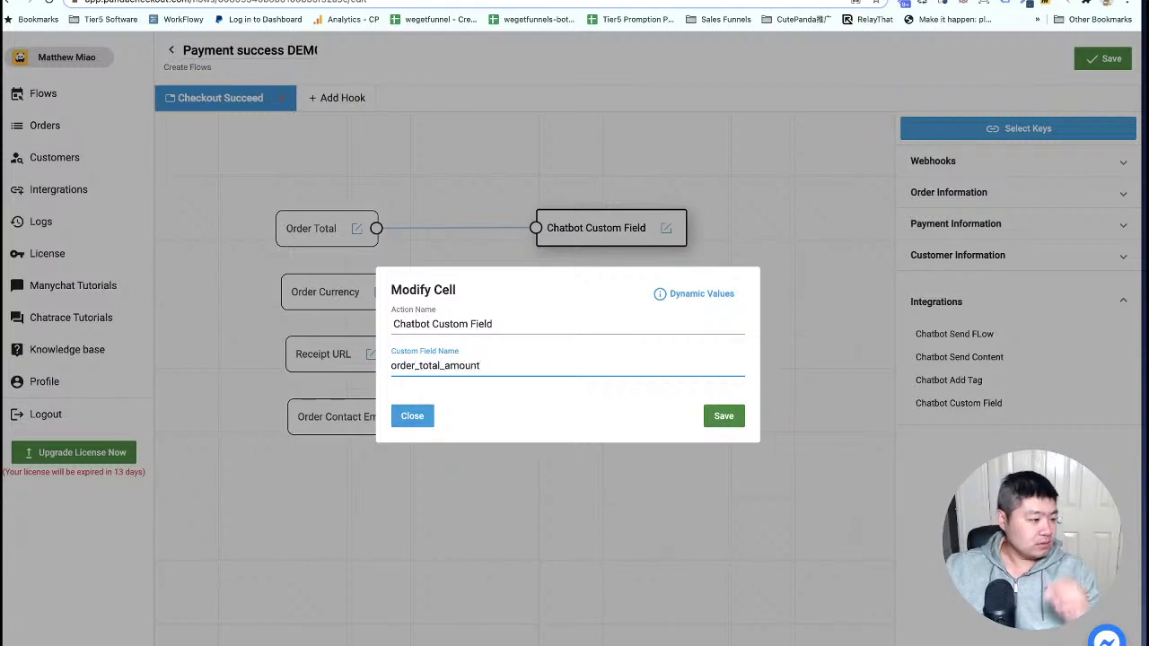
left_click(731, 416)
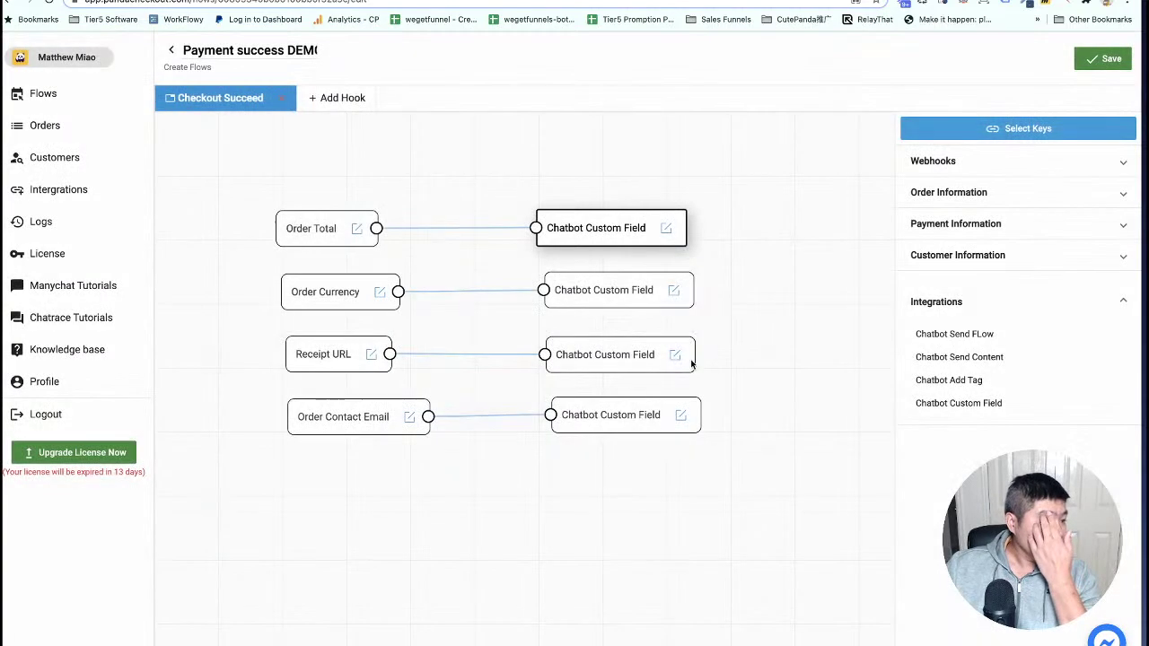
In Chatrace's custom fields list, add a Text field named receipt_url.
key("ctrl+Tab")
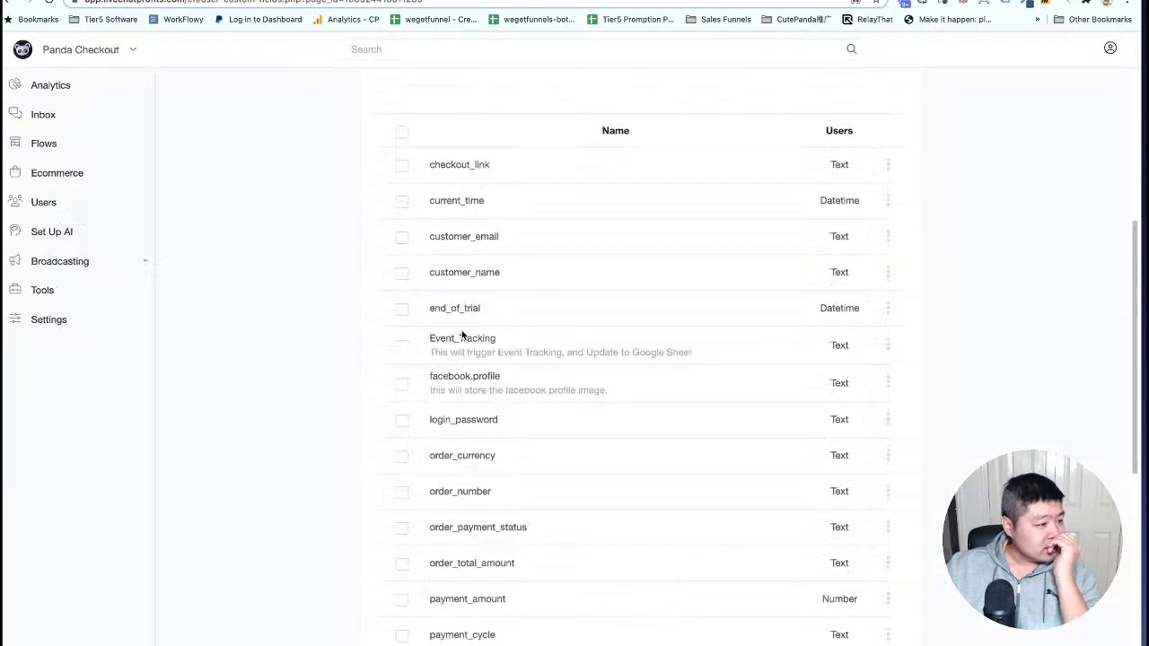
scroll(462, 334, "down", 5)
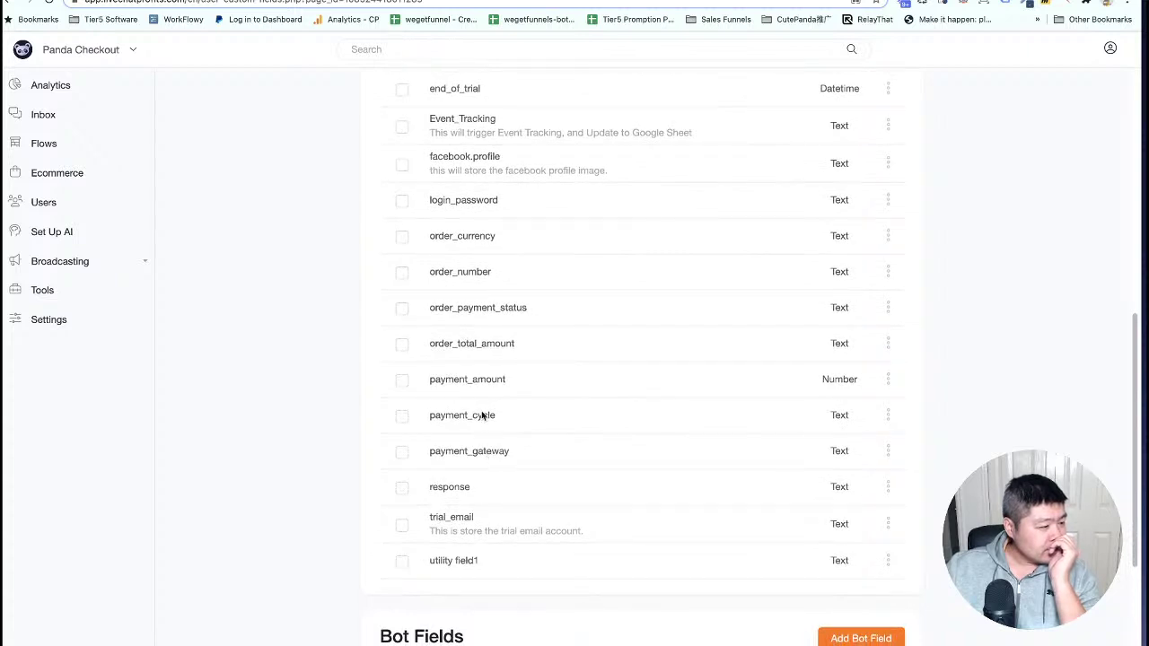
scroll(489, 321, "up", 4)
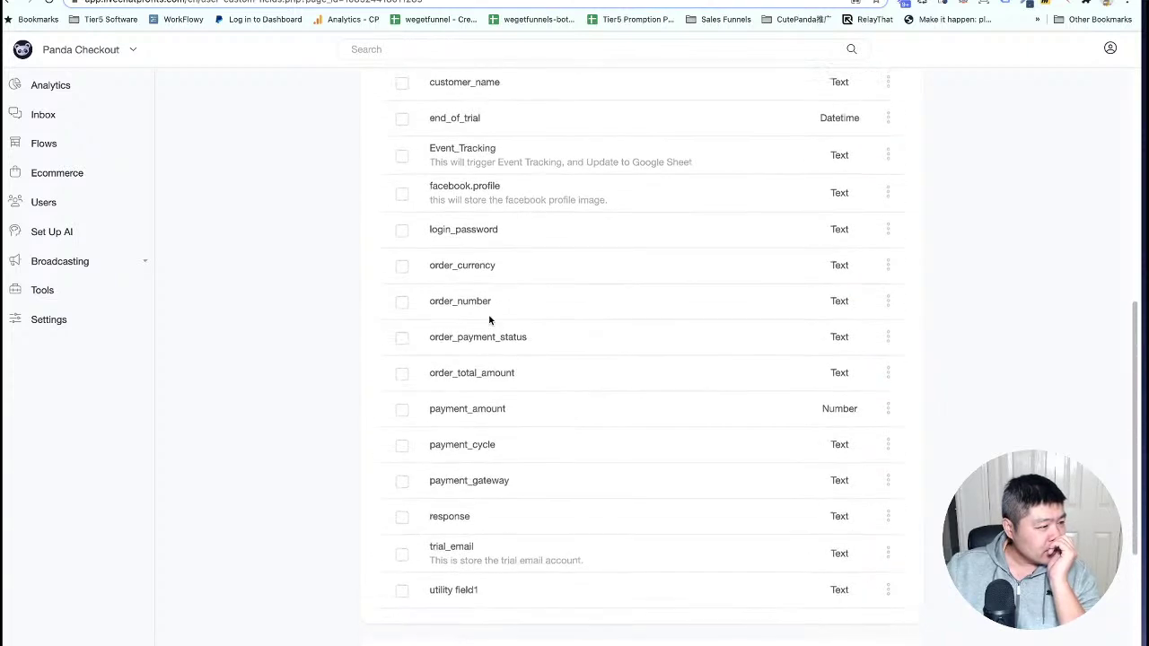
scroll(489, 320, "up", 3)
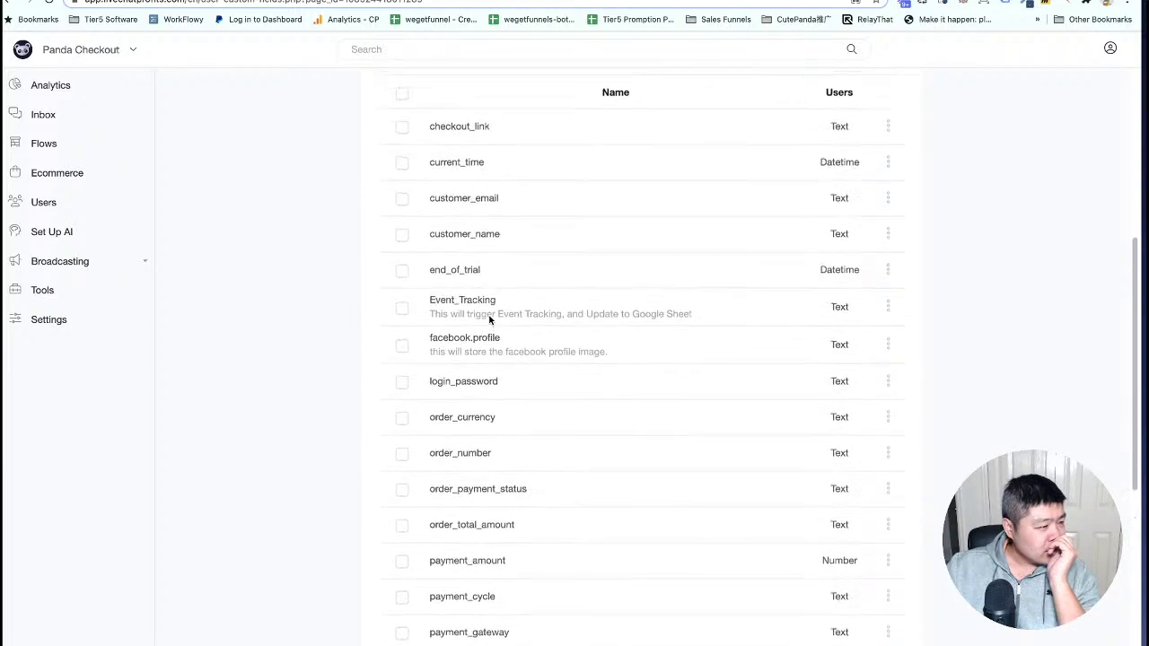
scroll(489, 321, "down", 9)
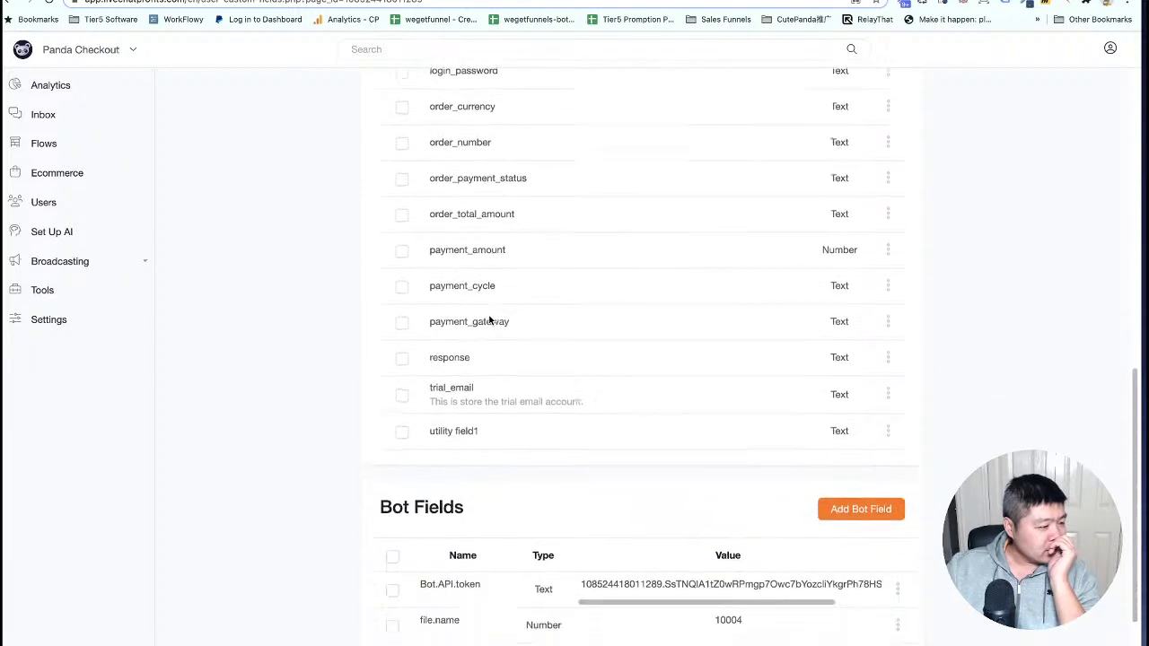
scroll(489, 321, "up", 12)
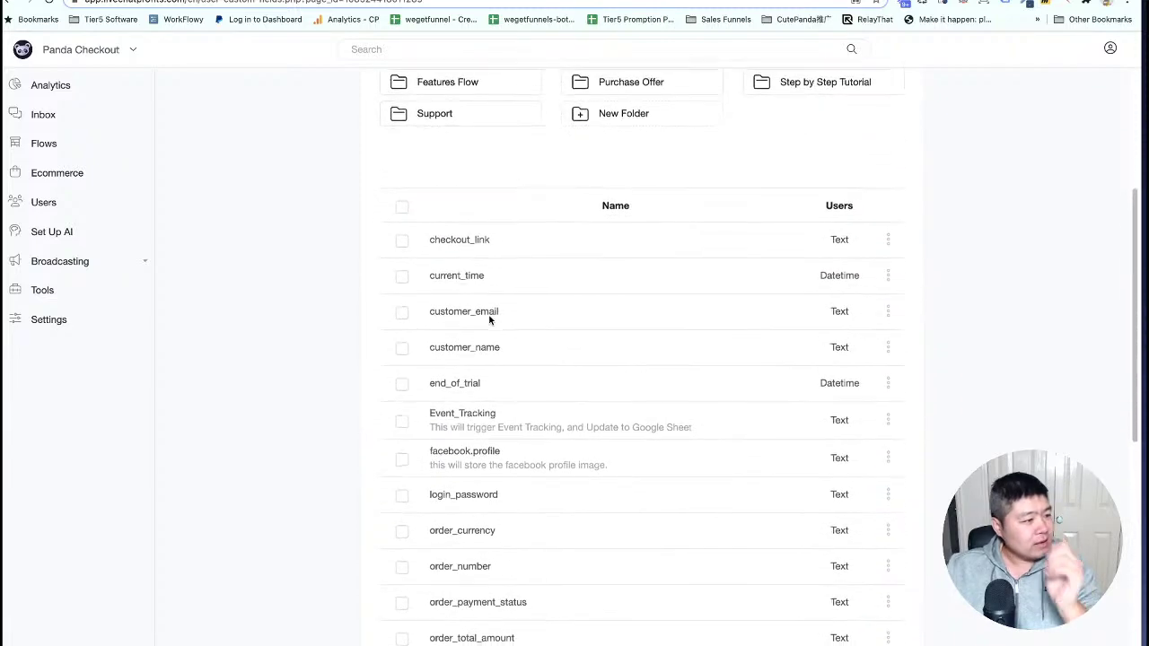
scroll(559, 305, "up", 7)
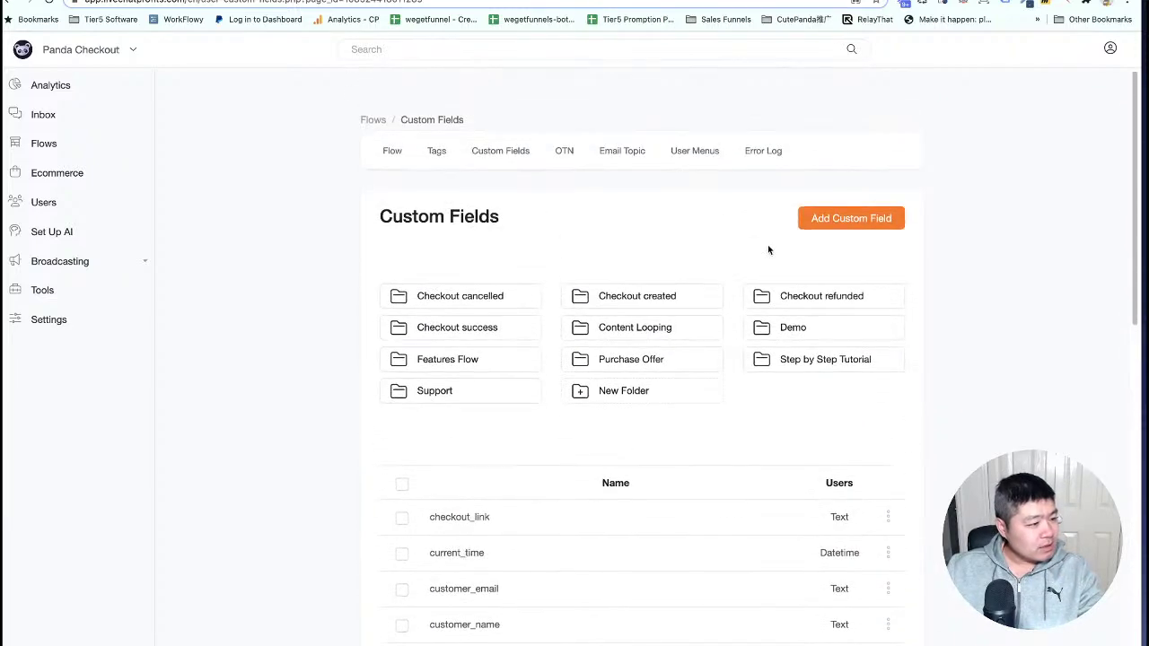
left_click(885, 218)
left_click(453, 135)
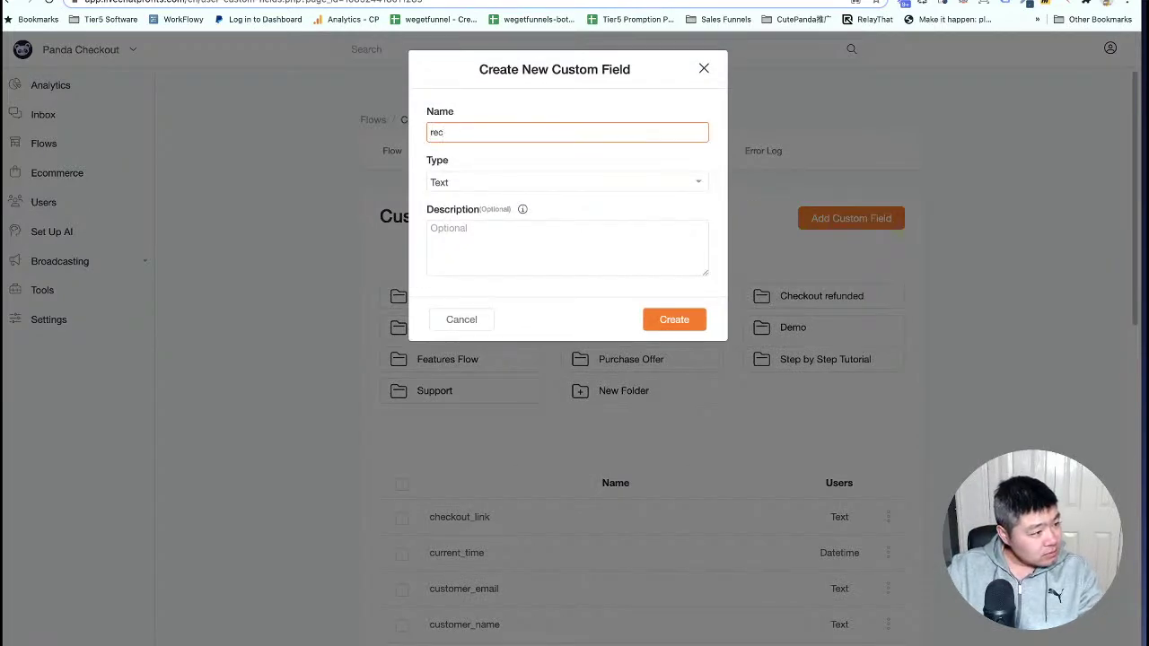
type("receipt_url")
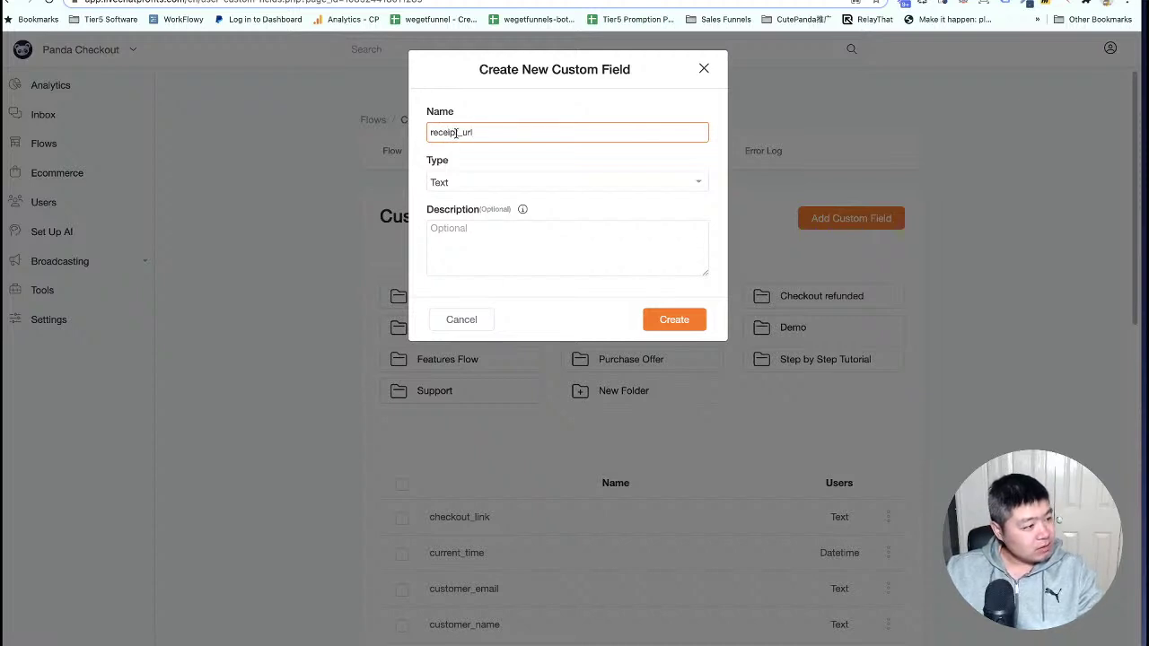
double_click(456, 133)
left_click(693, 327)
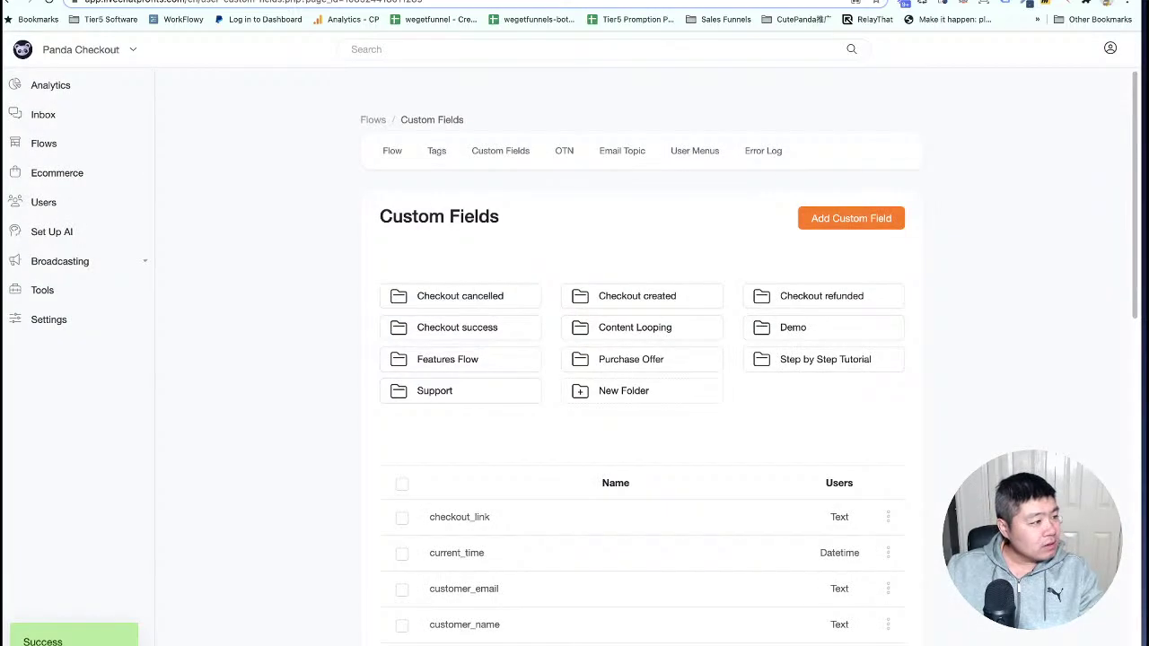
left_click(503, 1)
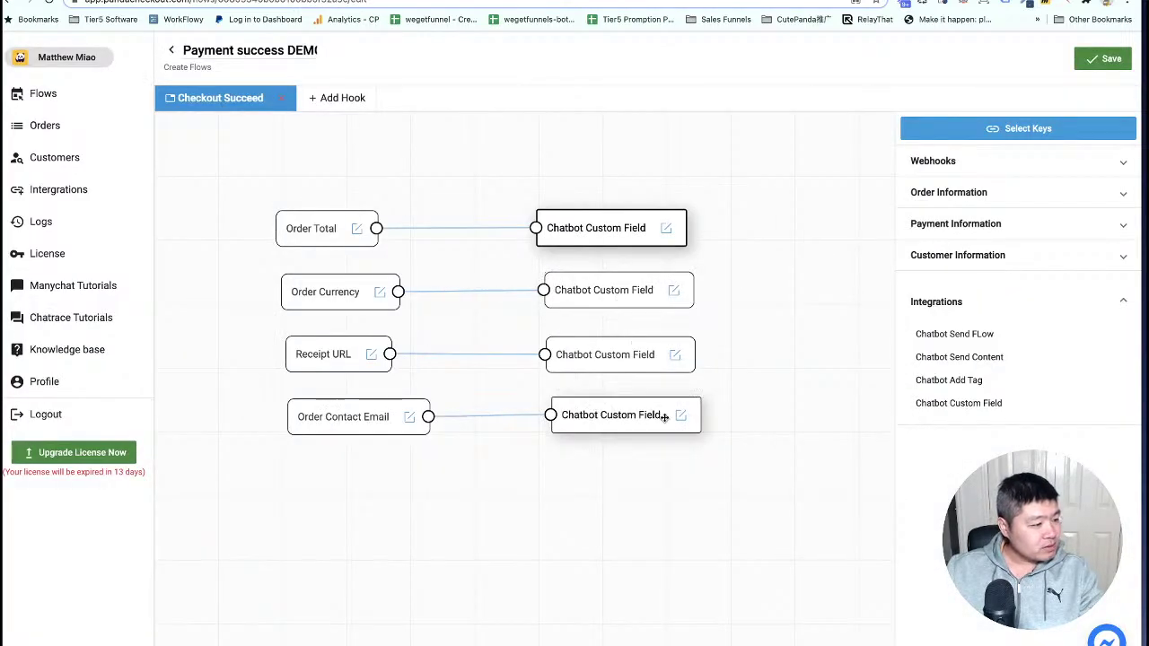
Point the Receipt URL custom field action to receipt_url and save the flow.
left_click(679, 356)
left_click(759, 367)
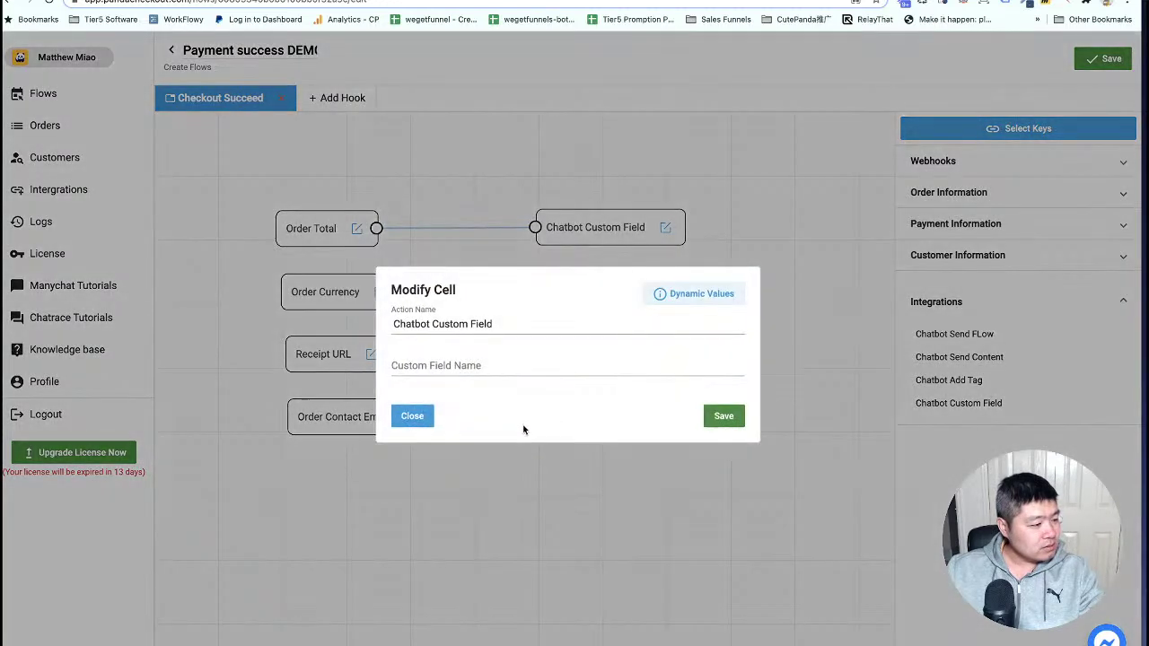
left_click(433, 374)
type("receipt_url")
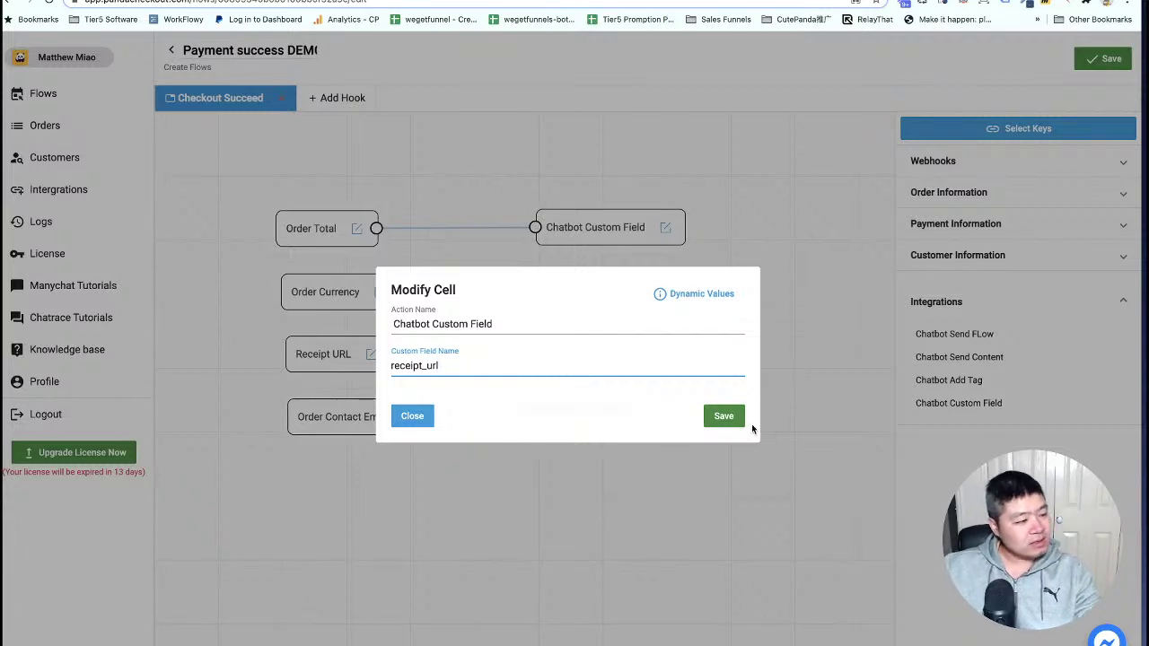
left_click(724, 417)
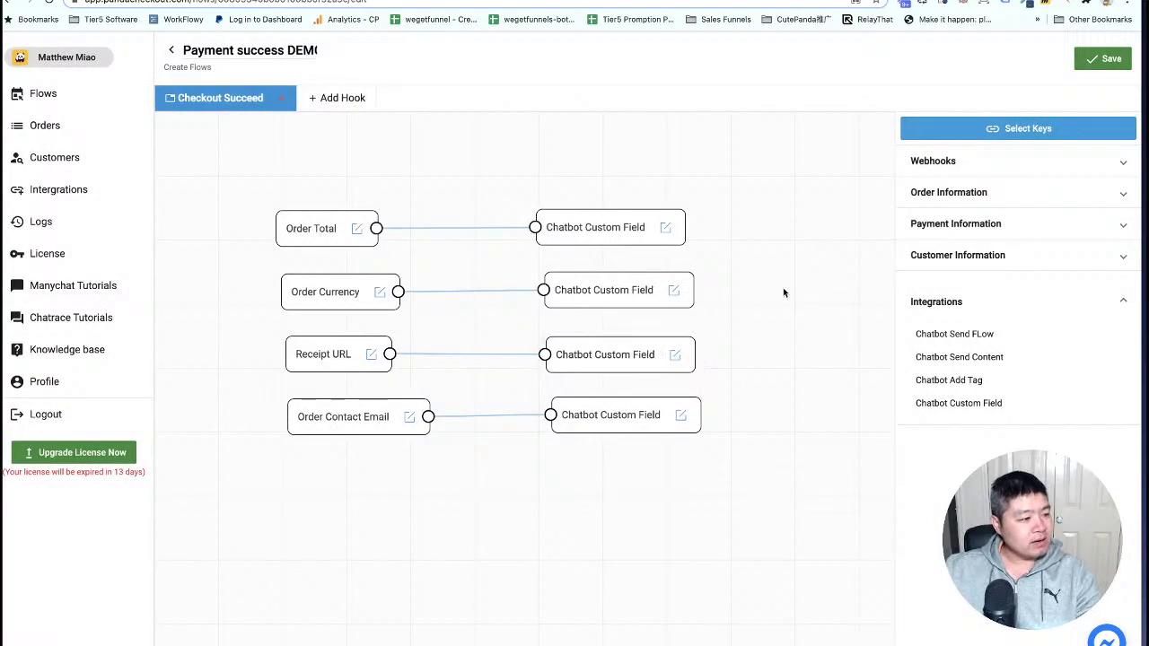
left_click_drag(743, 305, 788, 296)
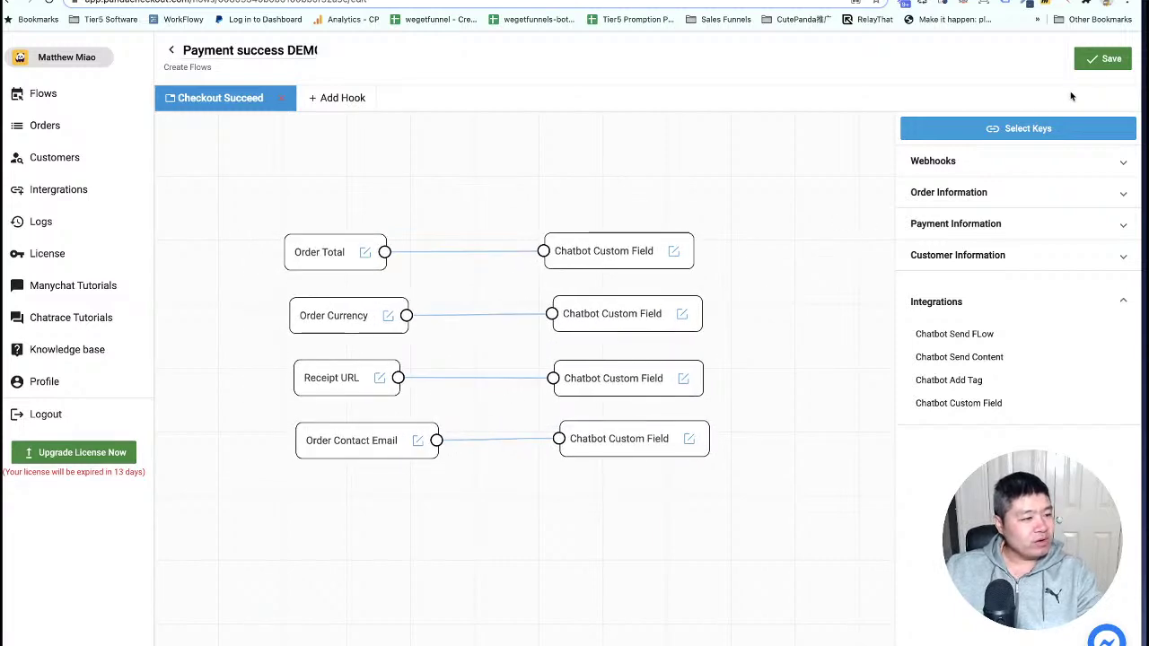
left_click(1102, 63)
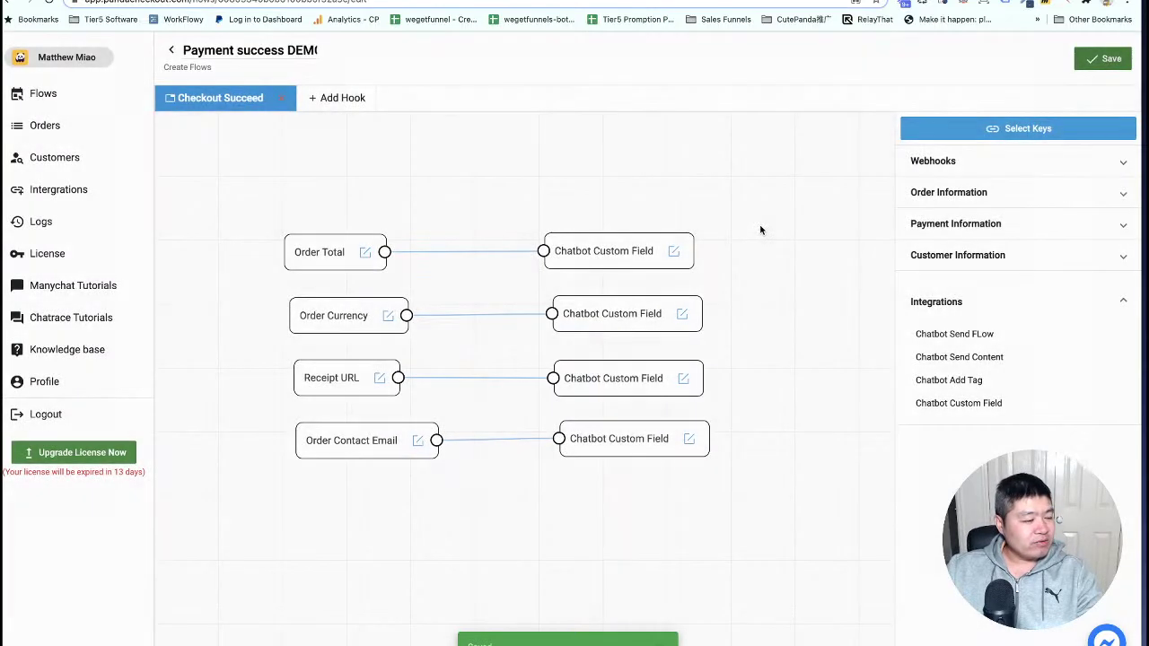
Place a Chatbot Add Tag action that applies the tag 'demo purchase completed'.
left_click_drag(779, 303, 777, 254)
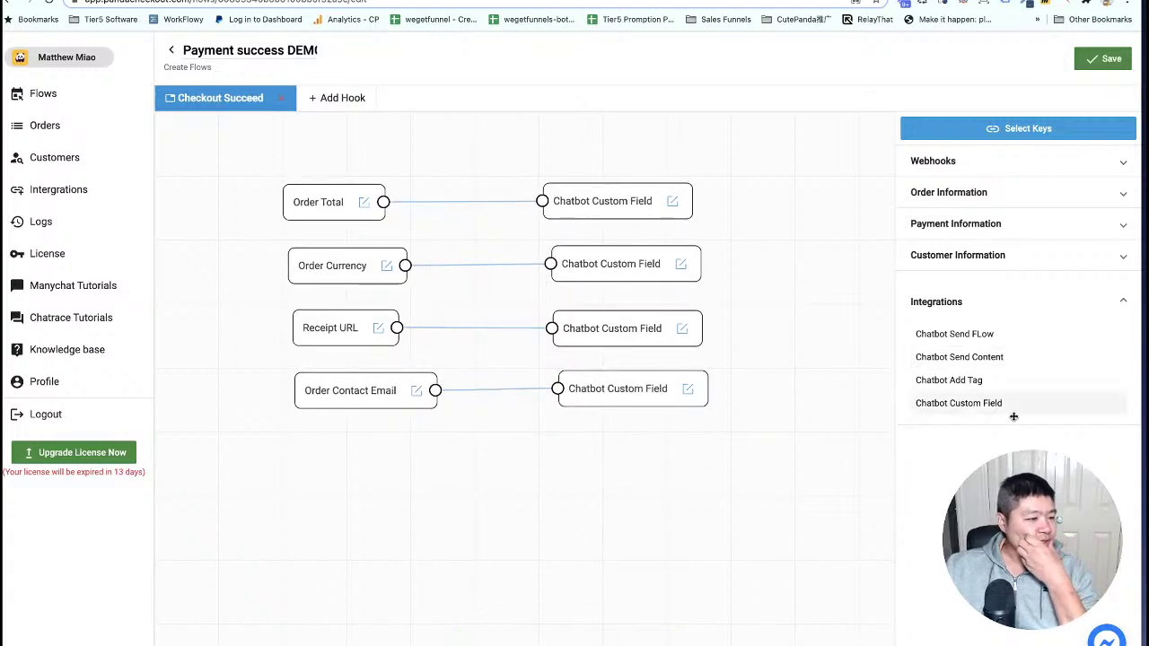
left_click_drag(984, 380, 351, 464)
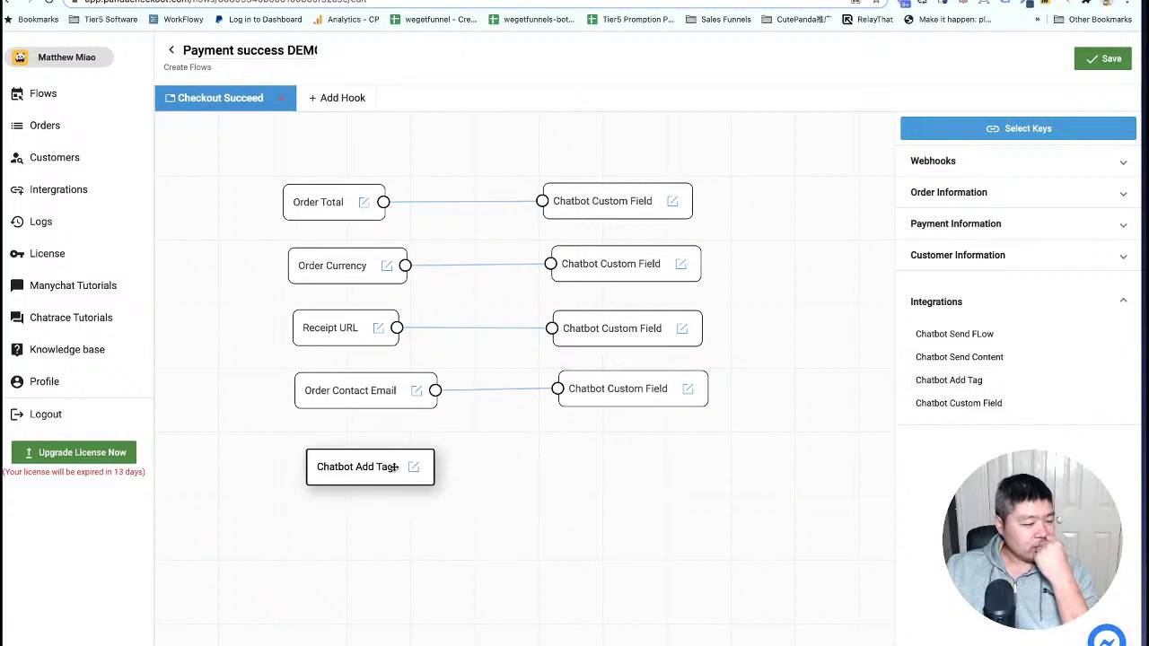
left_click(415, 469)
left_click(460, 480)
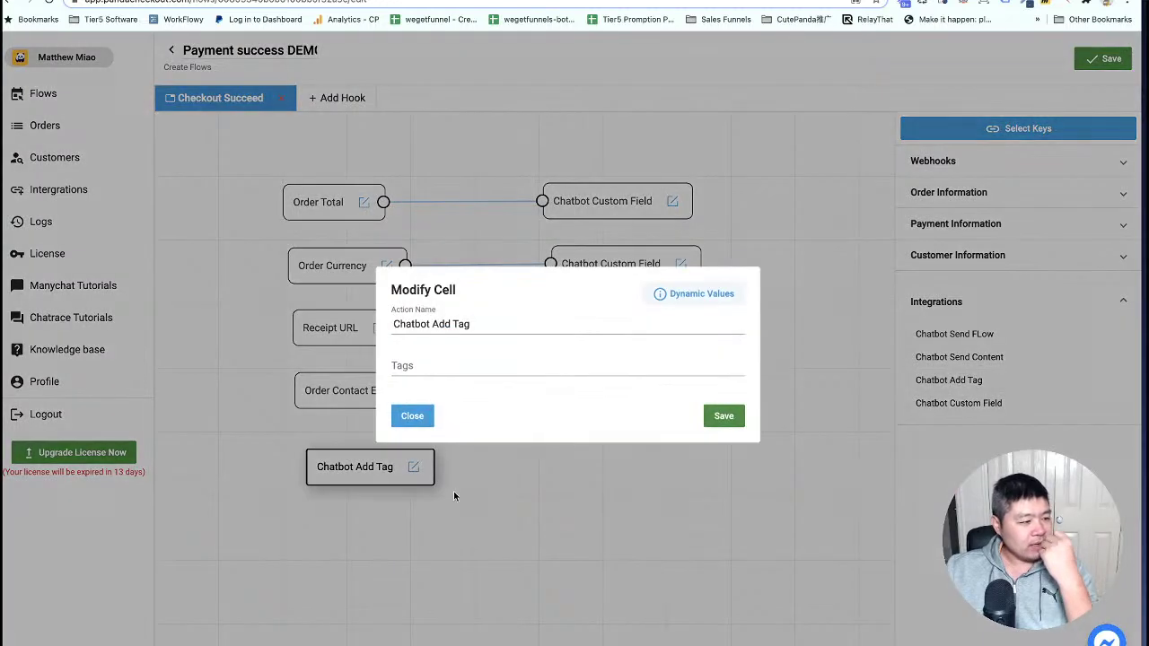
left_click(416, 368)
type("de")
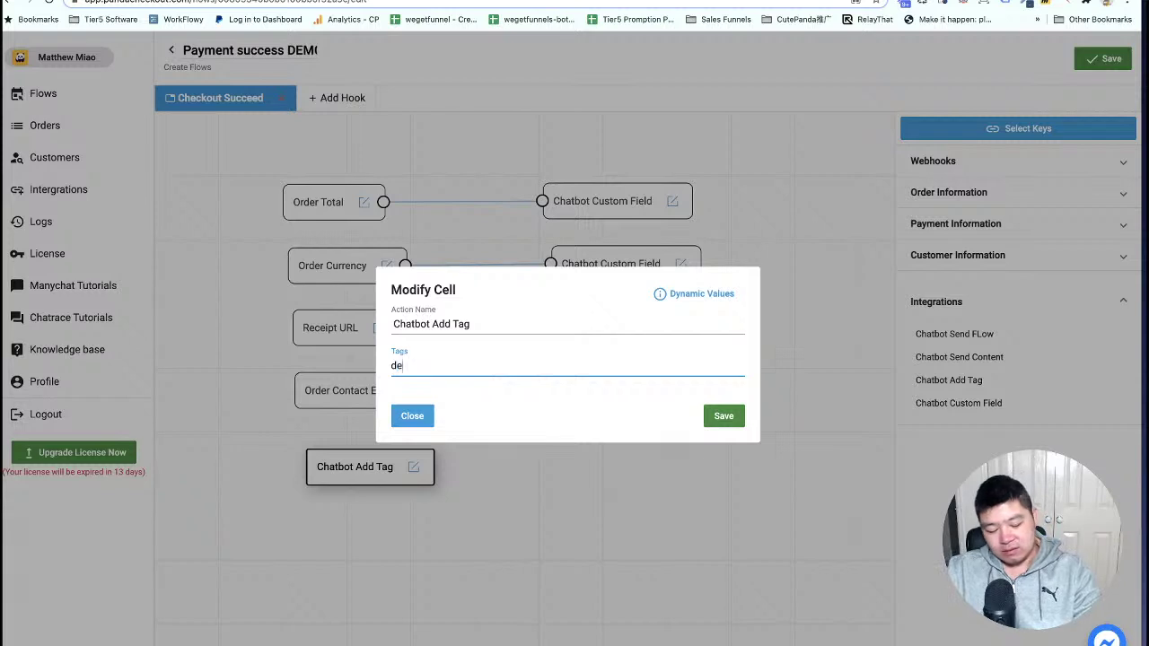
type("mo purc")
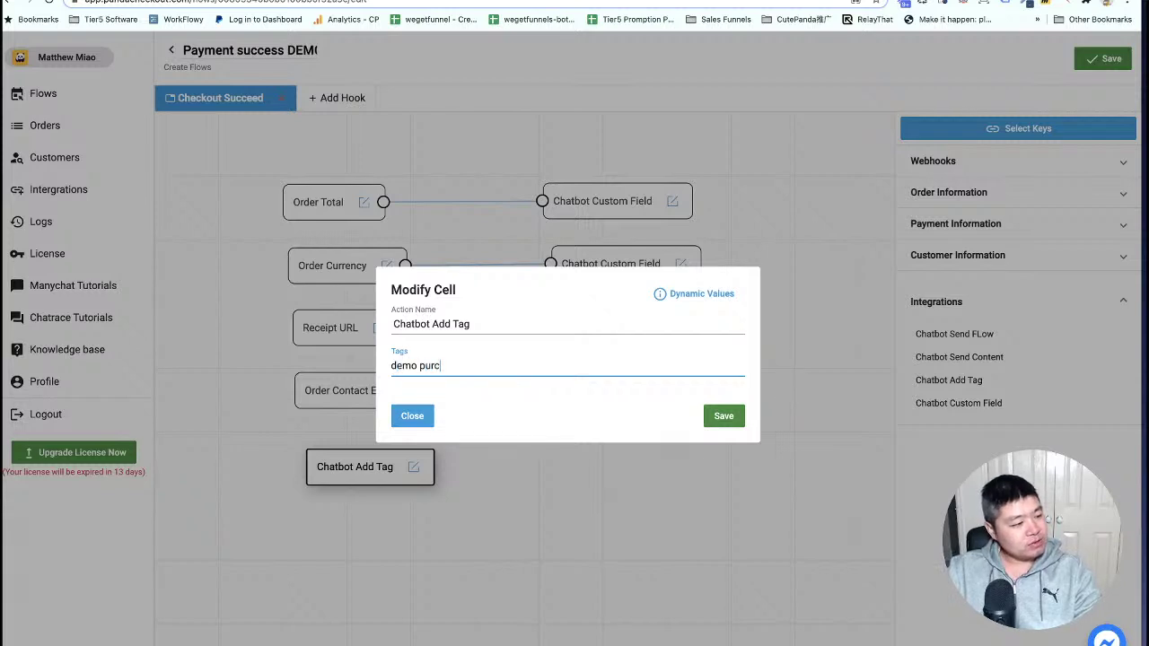
type("hase completed")
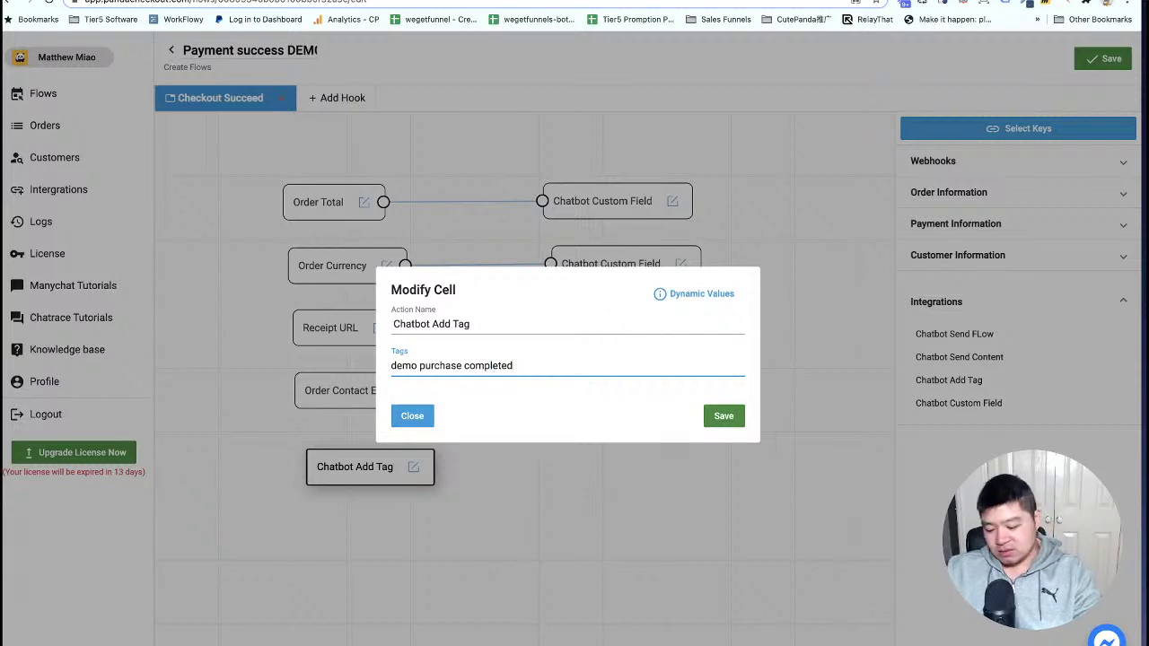
key("Return")
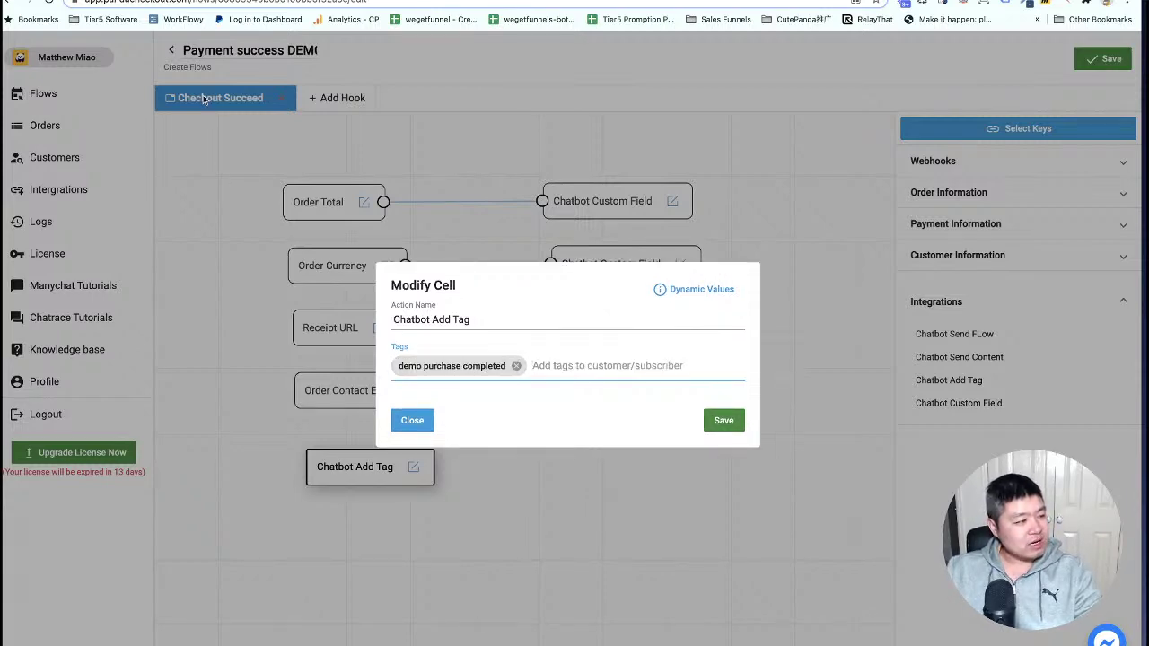
left_click(724, 421)
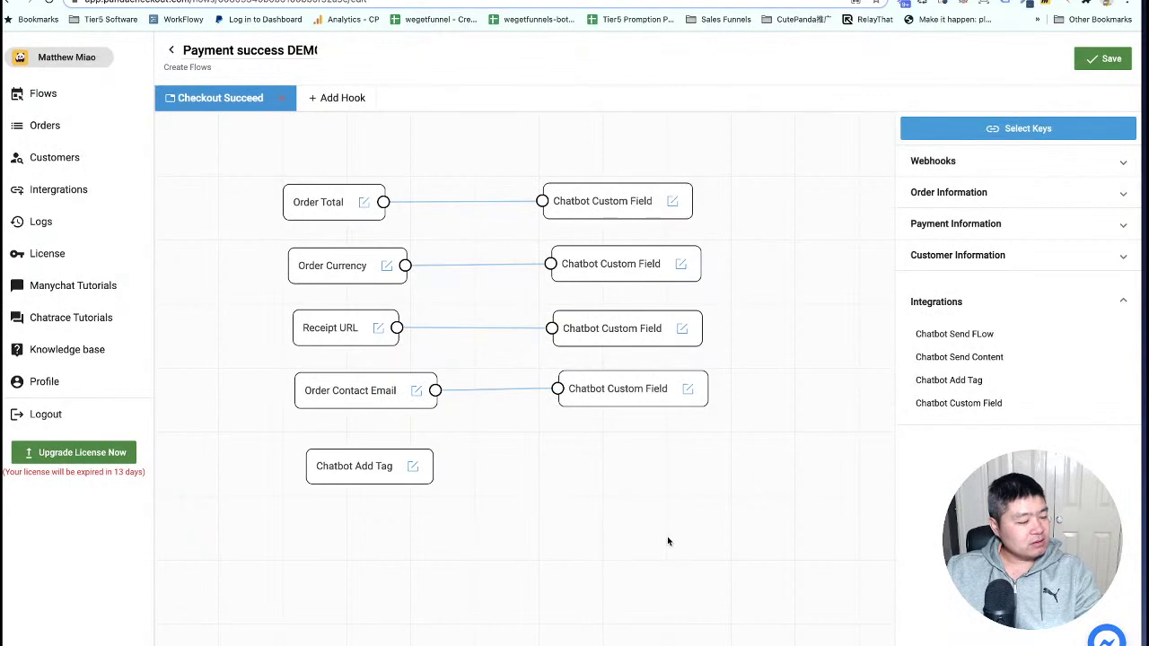
Place a Chatbot Send Content action below the tag and open its settings.
left_click_drag(669, 539, 679, 467)
left_click_drag(974, 357, 395, 464)
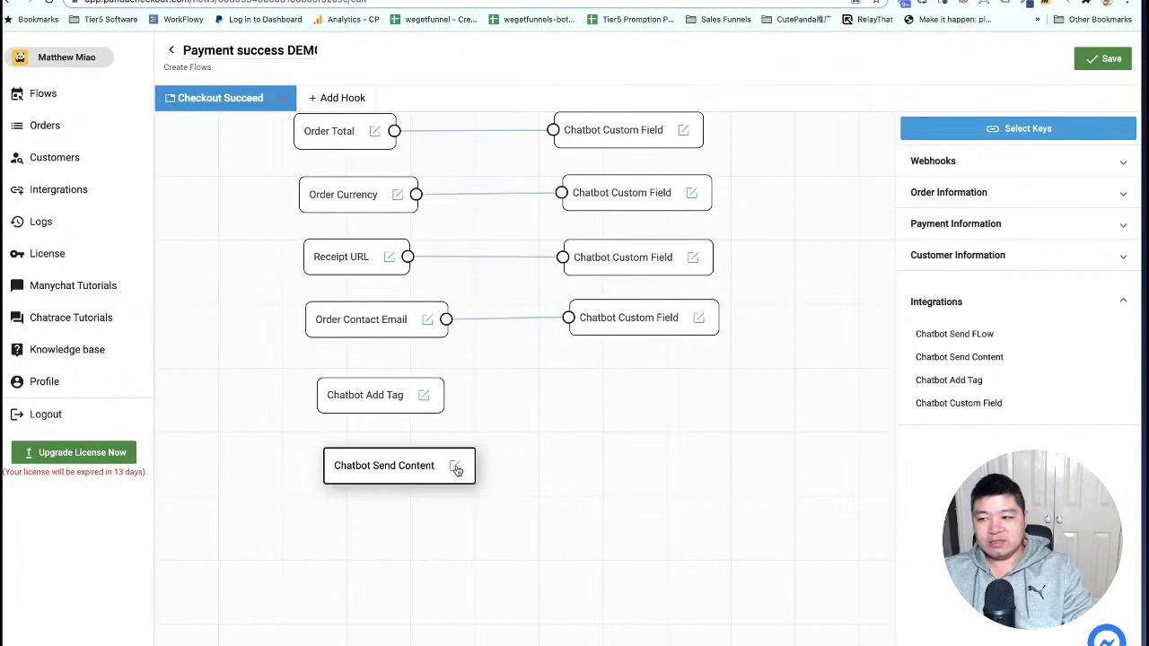
left_click(456, 469)
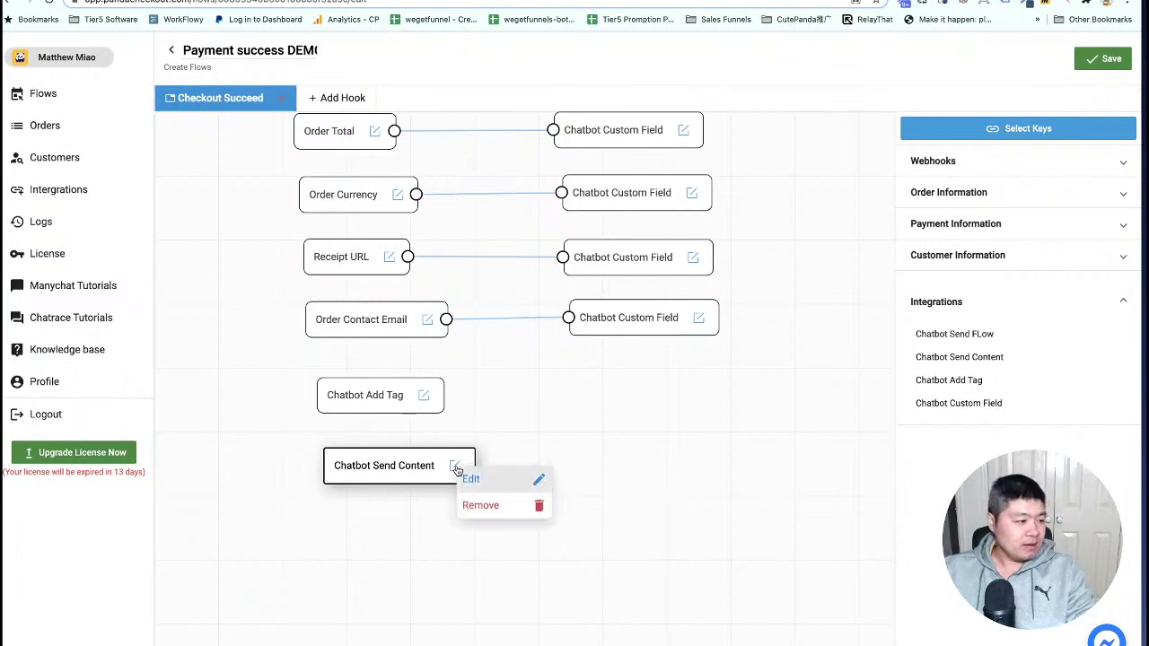
left_click(474, 476)
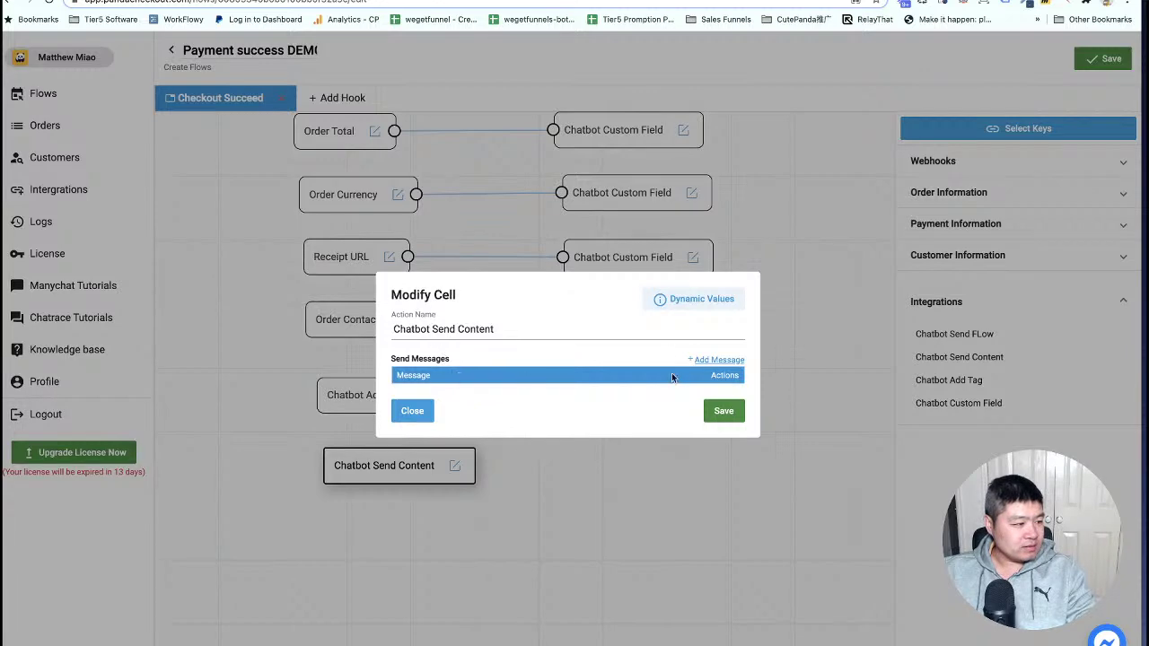
Copy the #{order_total} variable from the Dynamic Values list.
left_click(692, 302)
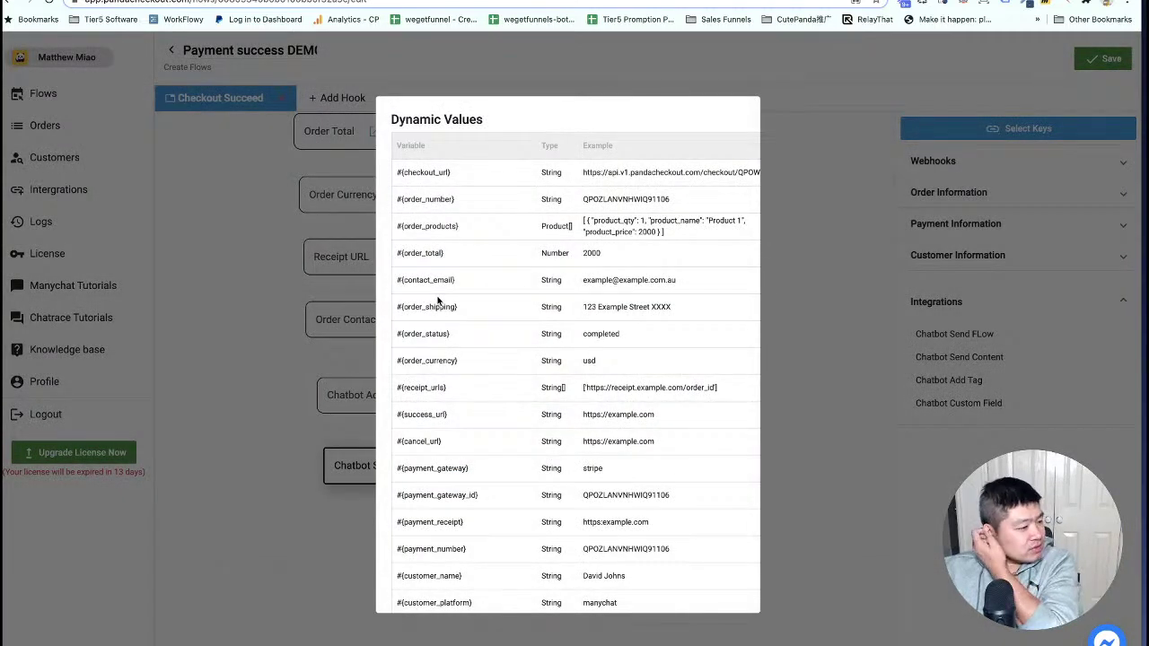
triple_click(421, 254)
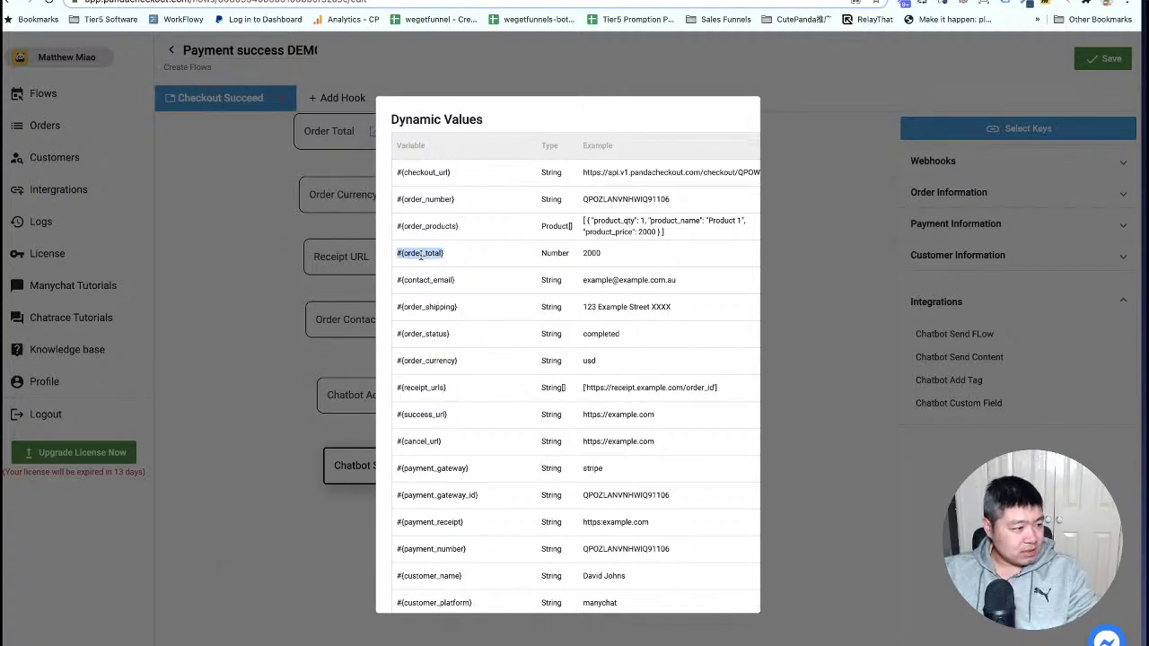
right_click(421, 254)
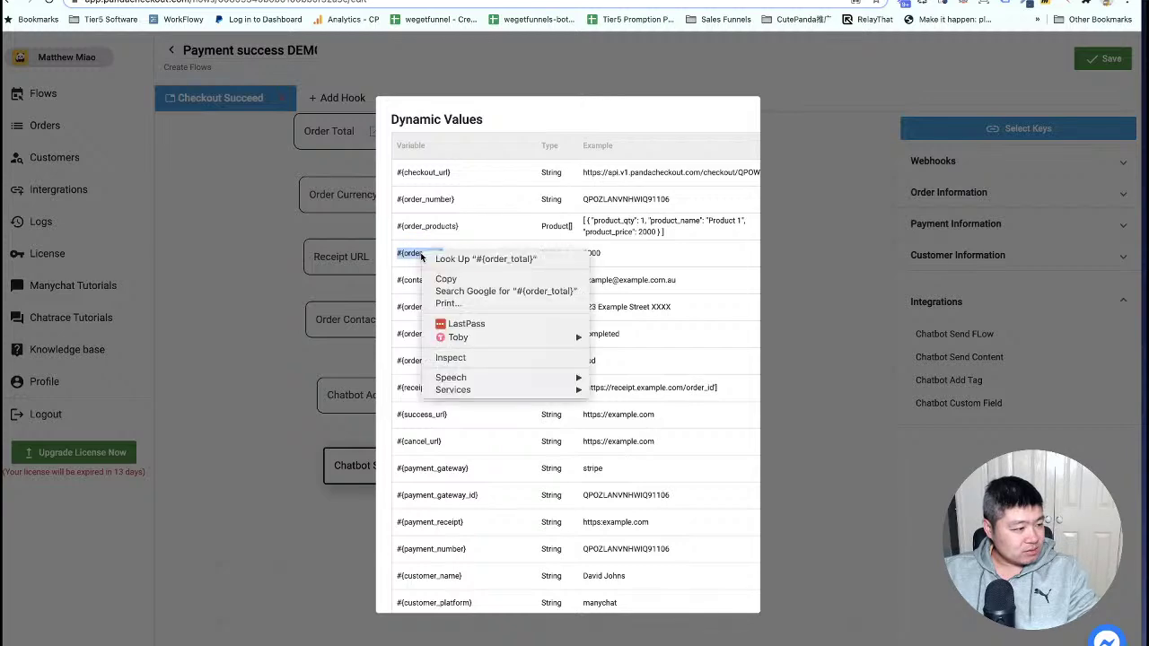
left_click(445, 278)
scroll(559, 409, "down", 10)
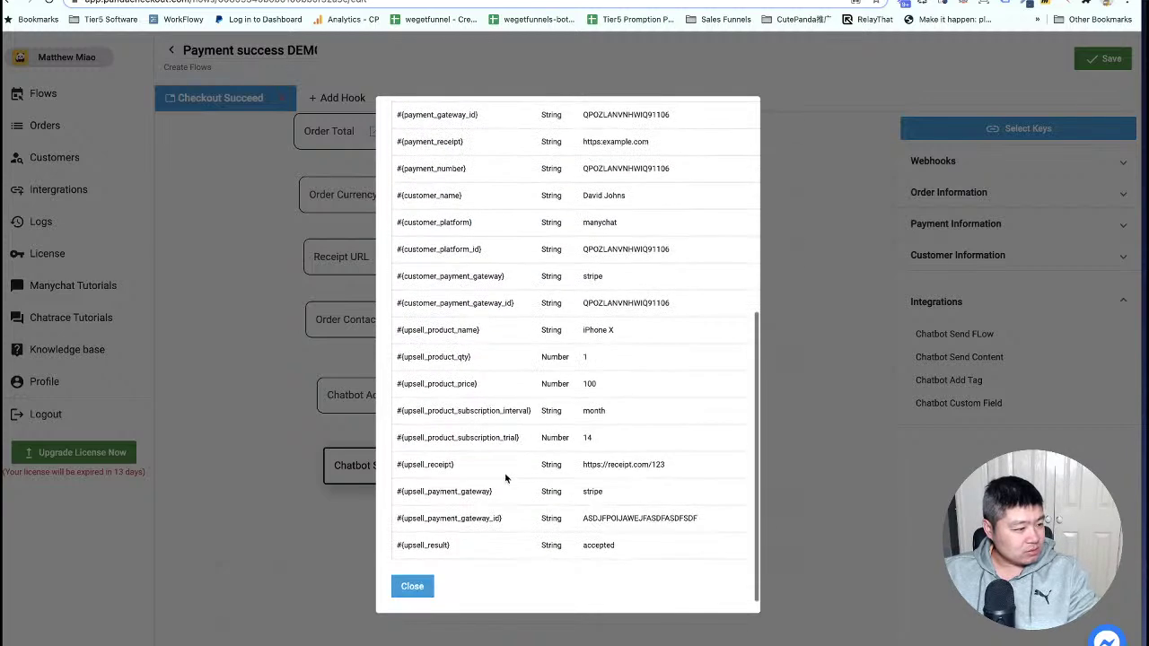
left_click(415, 587)
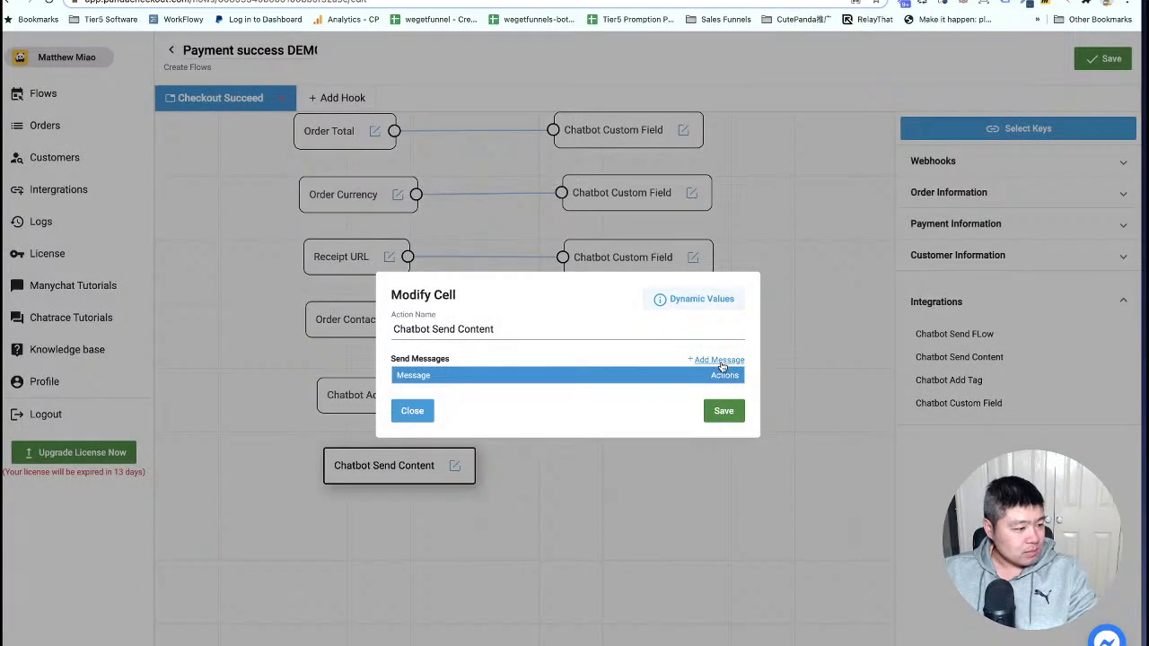
Write a thank-you message ending with 'Your order number:' and save it.
left_click(720, 360)
type("Hi")
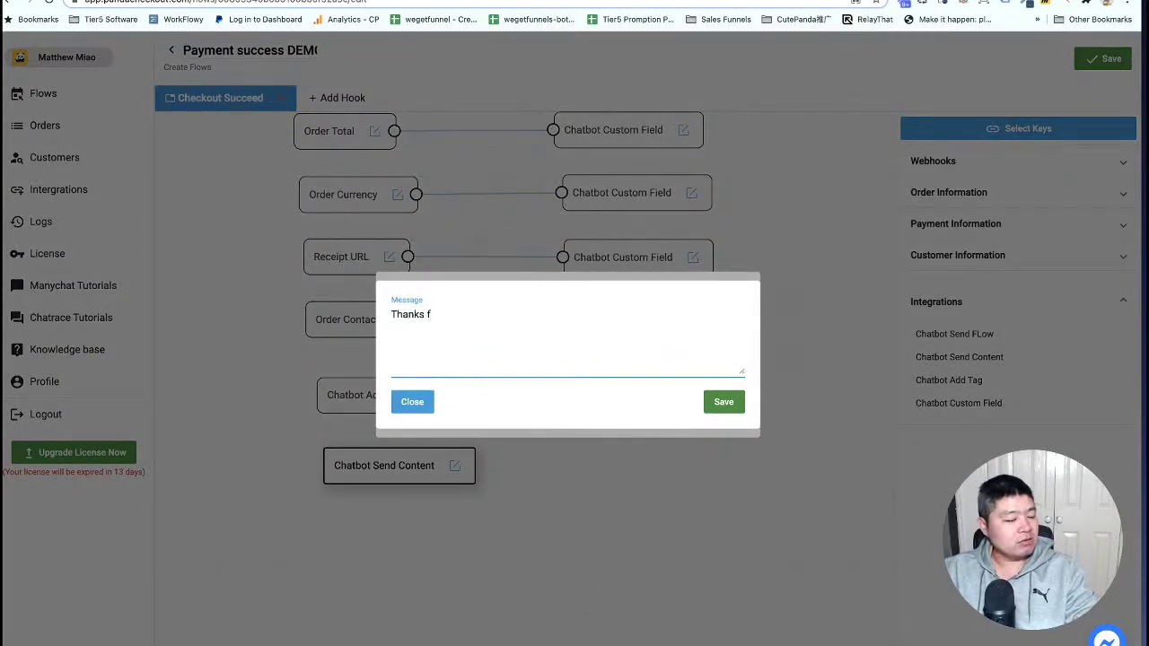
type("anks for your purchase.")
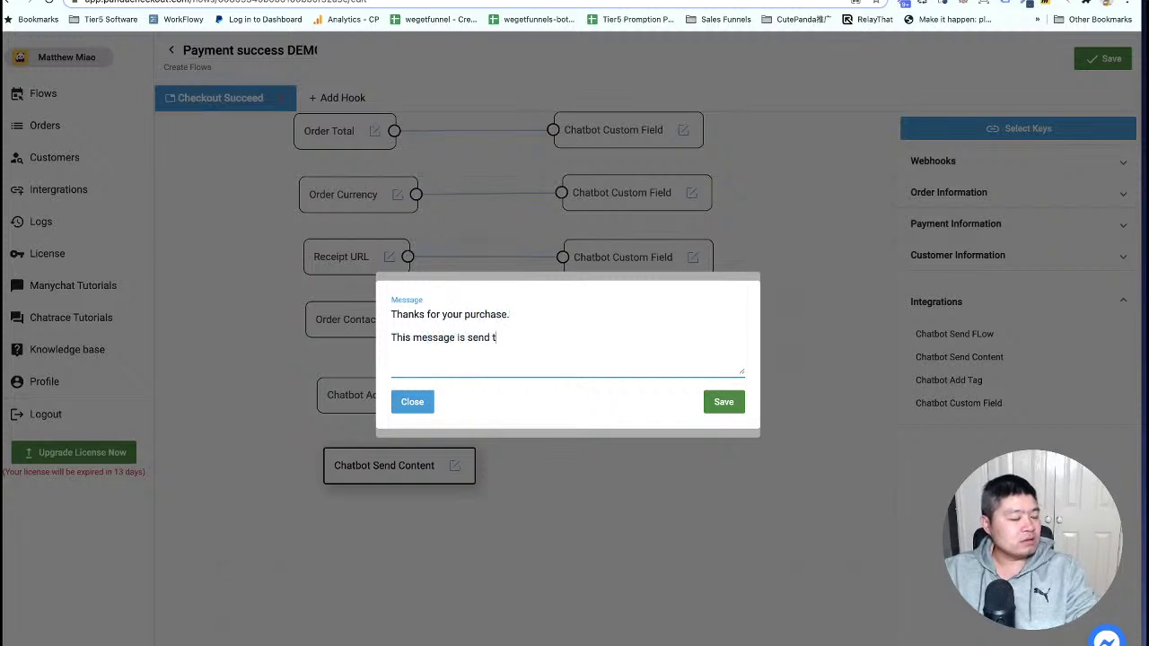
type("ough send content moduel. ")
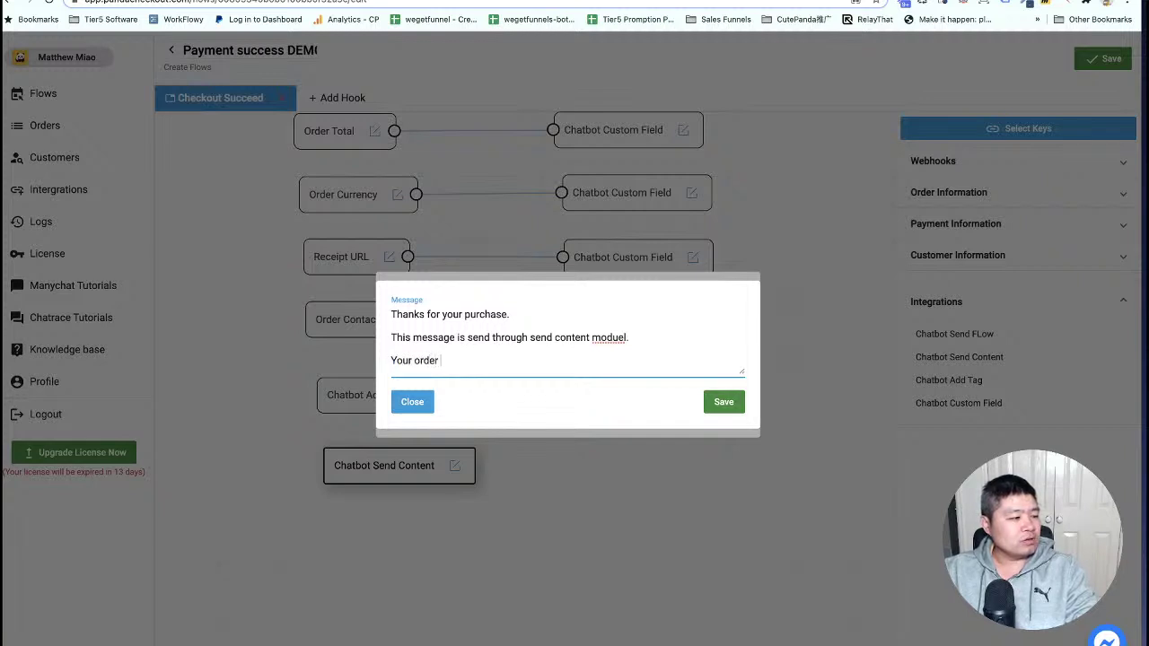
type("mber")
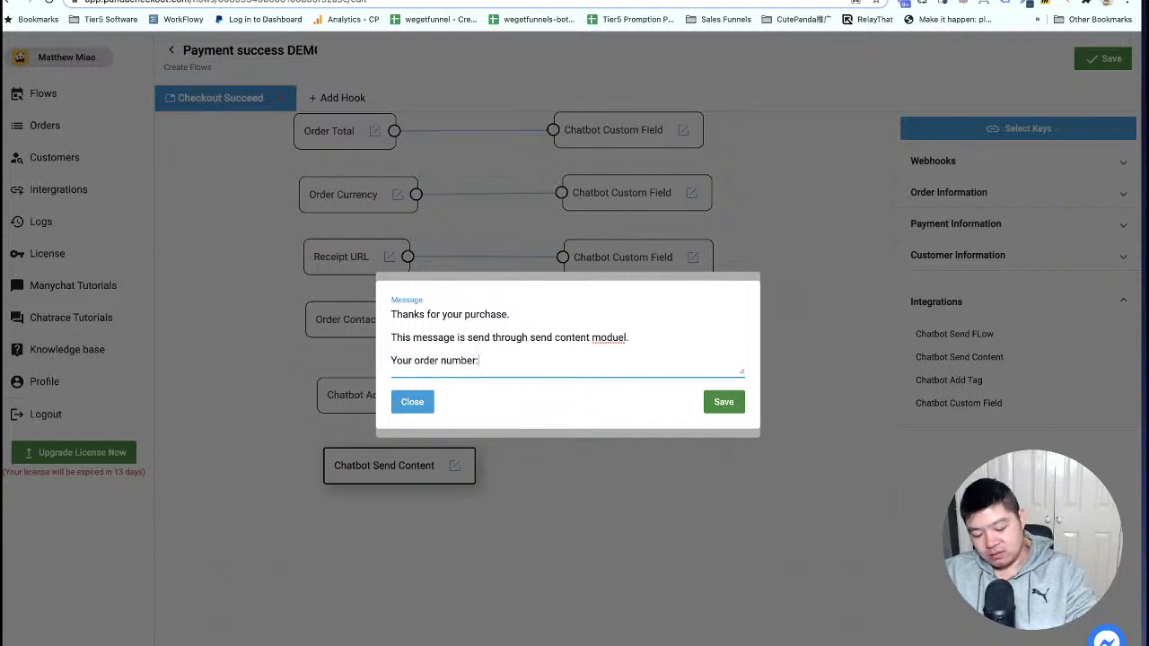
type(":")
key("Return")
left_click(731, 404)
Copy the #{order_number} variable from the Dynamic Values list.
left_click(698, 257)
scroll(421, 227, "down", 5)
scroll(448, 209, "up", 10)
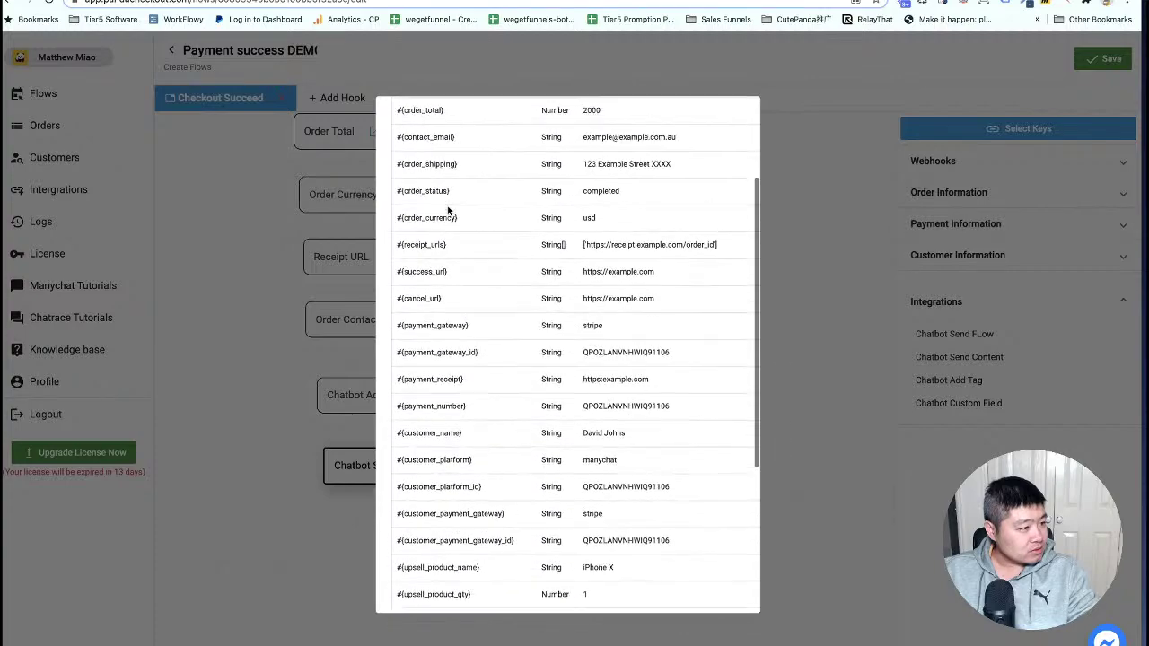
triple_click(426, 199)
right_click(431, 200)
left_click(453, 225)
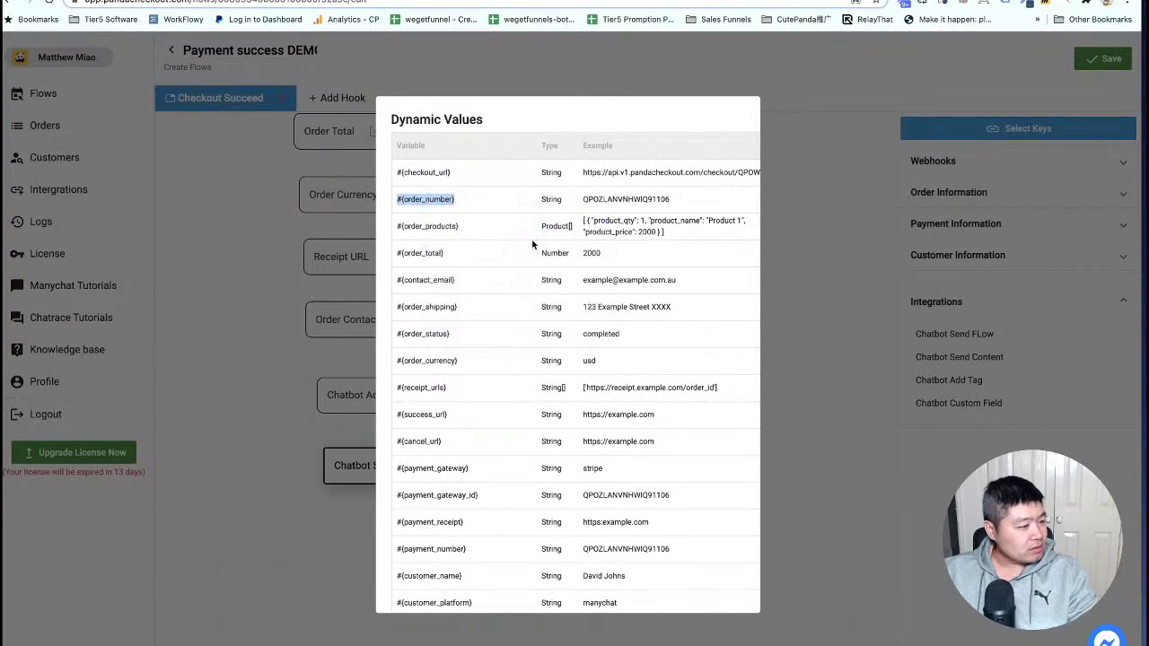
scroll(533, 244, "down", 5)
left_click(424, 588)
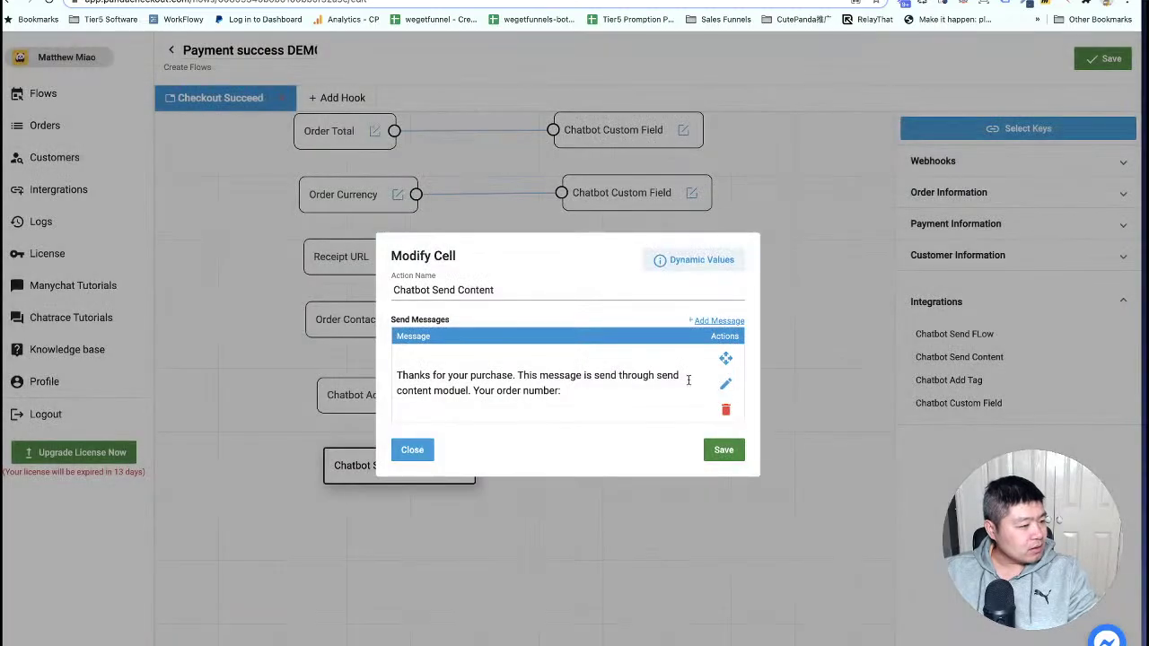
Paste #{order_number} into the message, add 'Here is your receipt url:', and save.
left_click(728, 386)
left_click(533, 365)
key("ctrl+v")
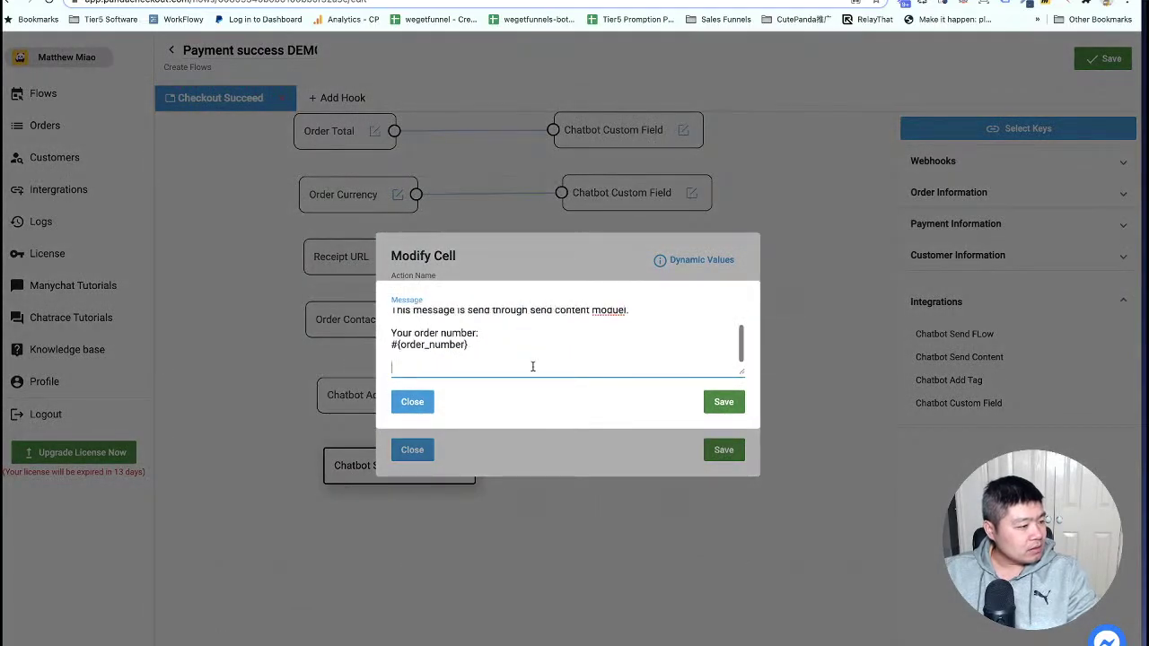
key("Return")
key("Return")
key("BackSpace")
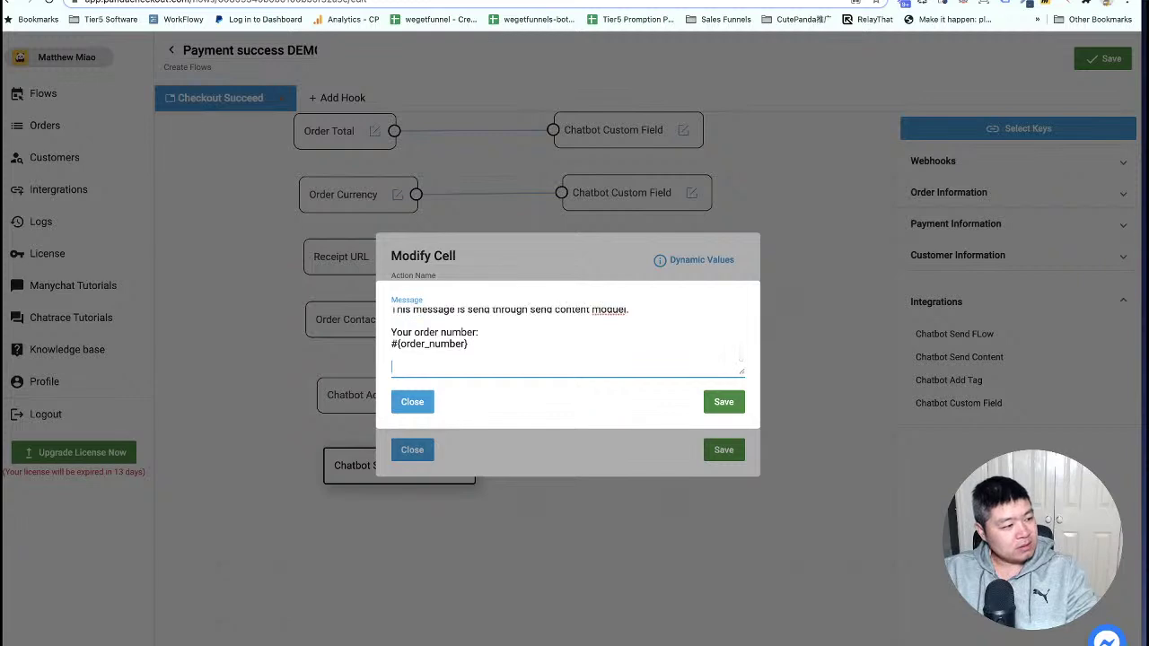
type("Here is your receipt url")
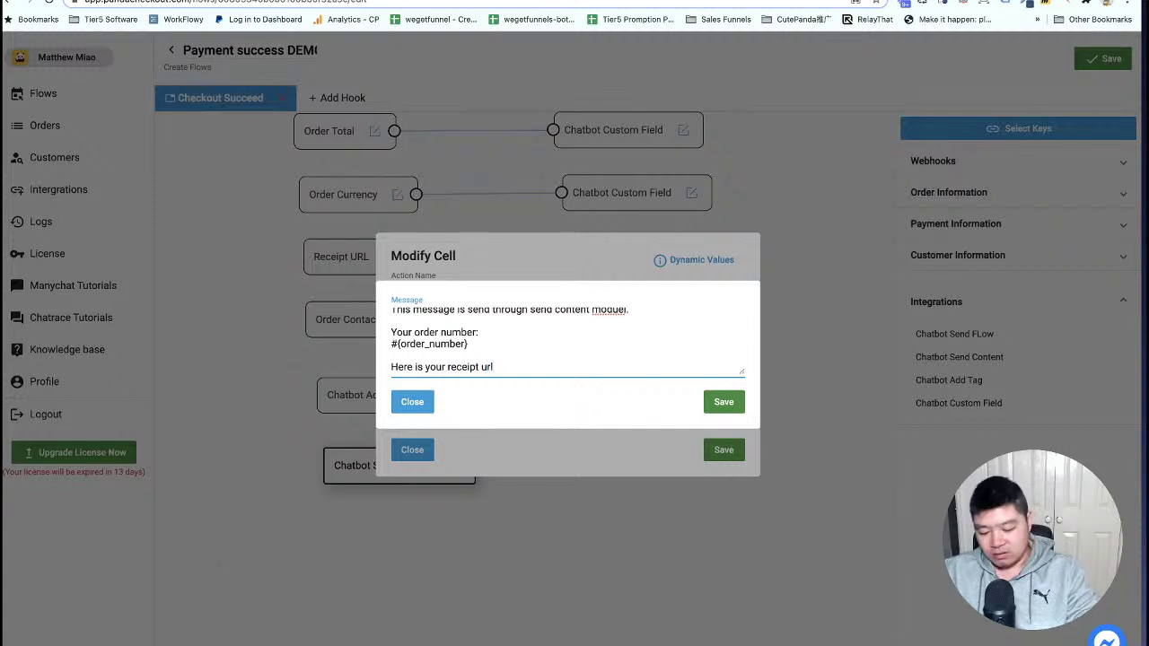
type(":")
key("Return")
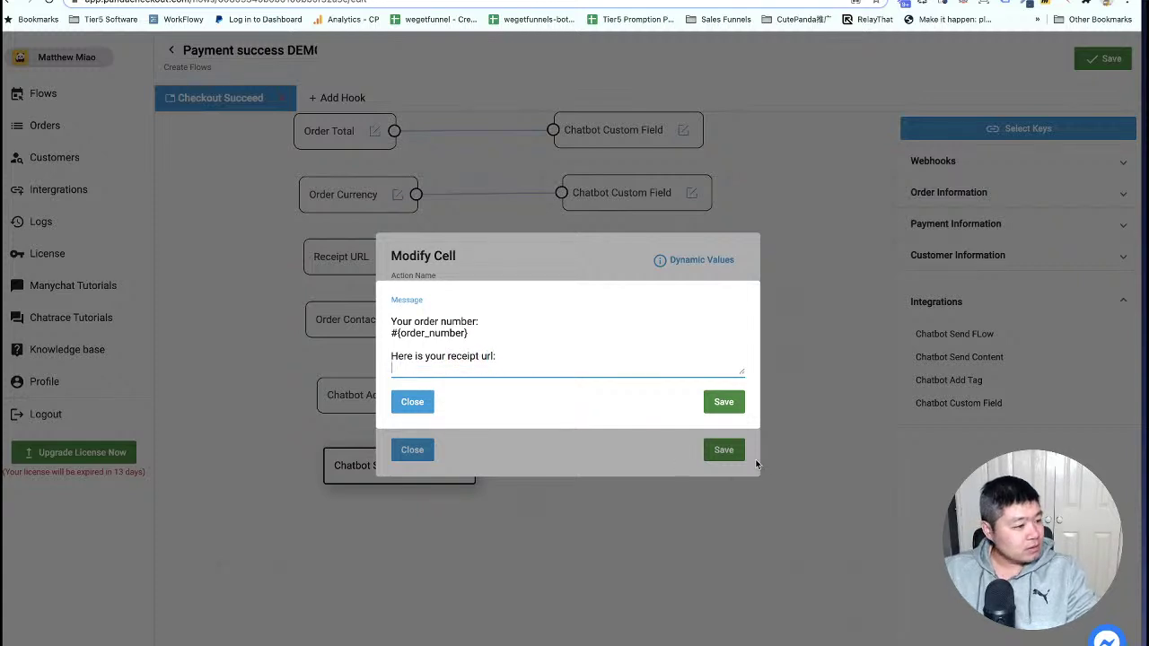
left_click(727, 404)
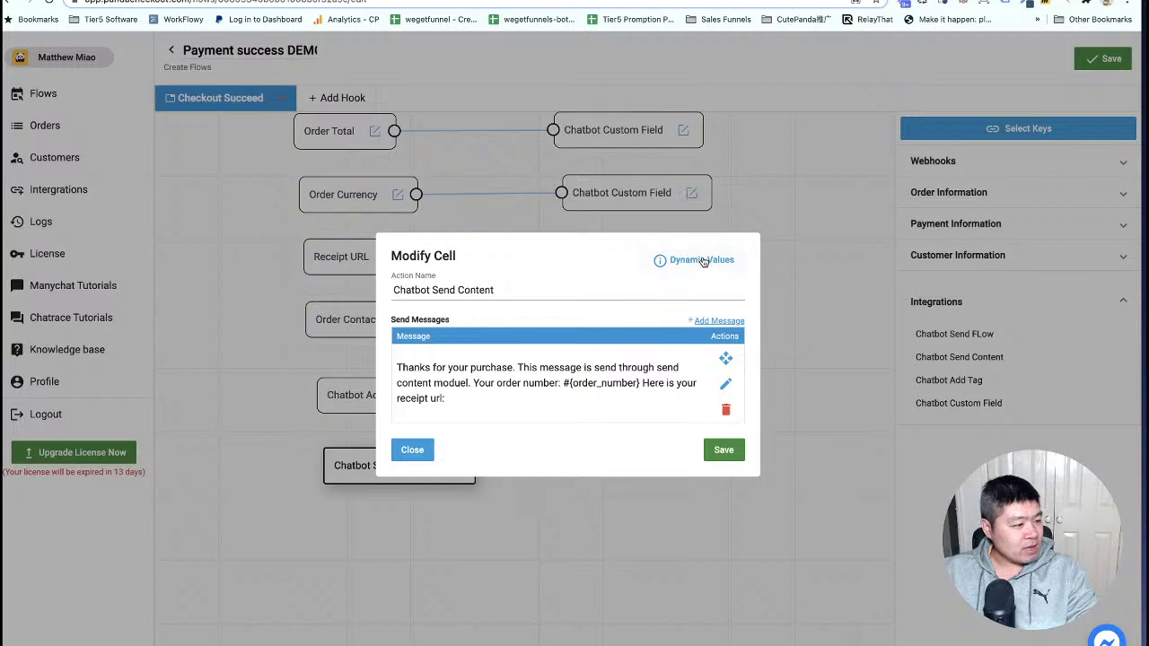
Copy the #{payment_receipt} variable from the Dynamic Values list.
left_click(702, 259)
scroll(448, 289, "down", 10)
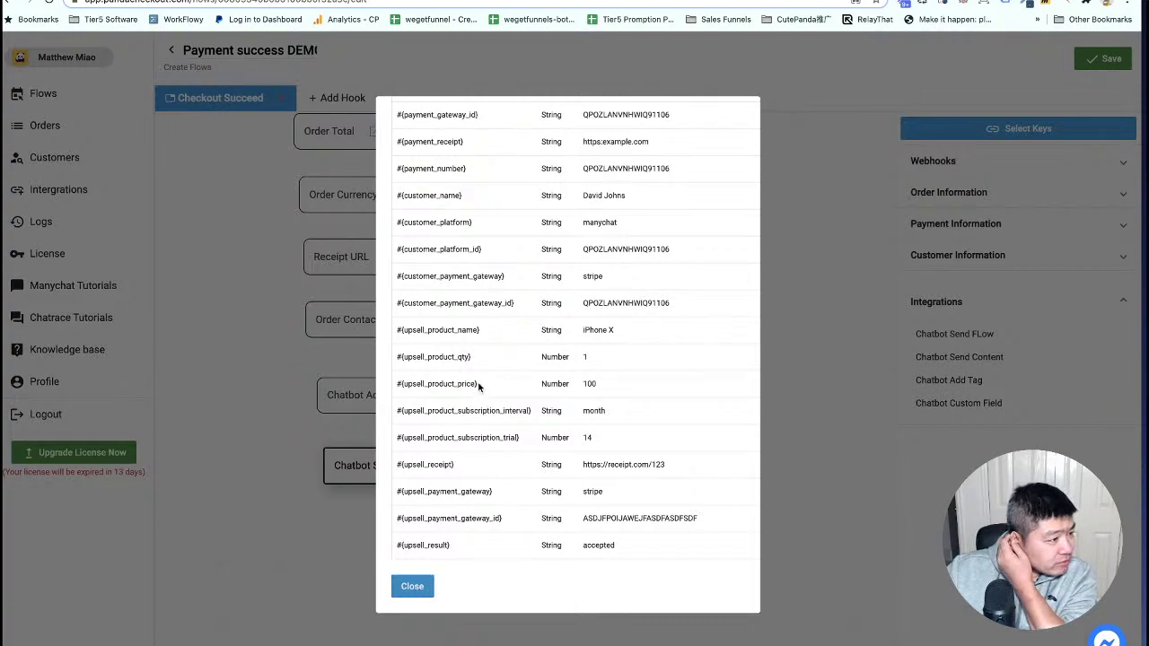
scroll(478, 386, "up", 3)
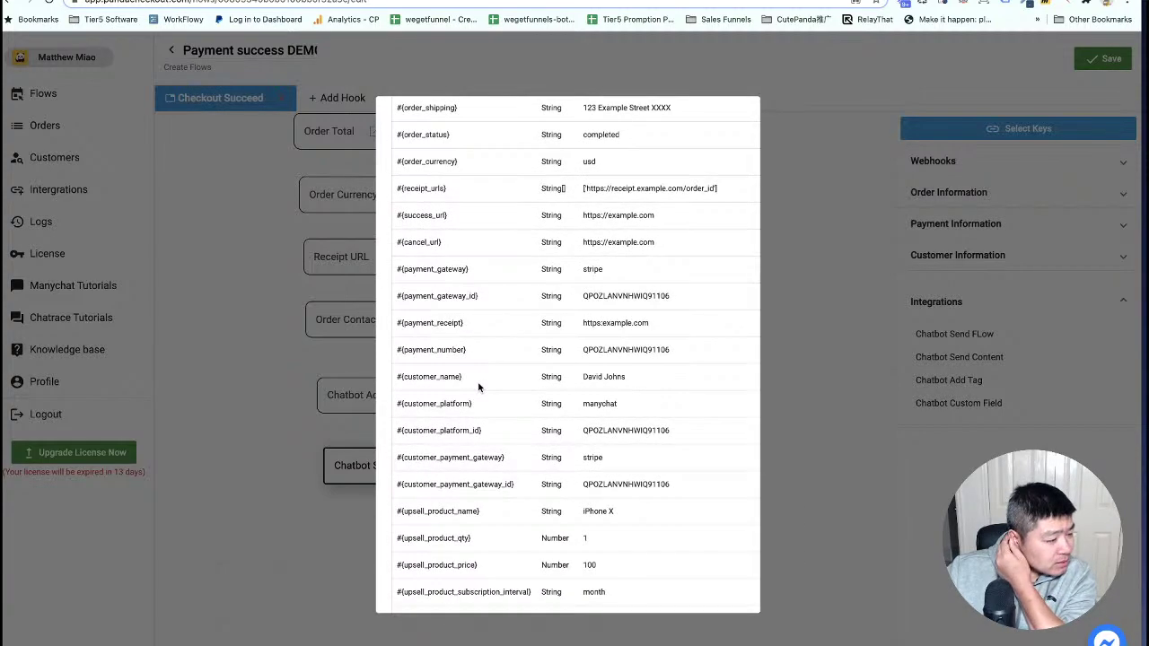
scroll(479, 387, "up", 1)
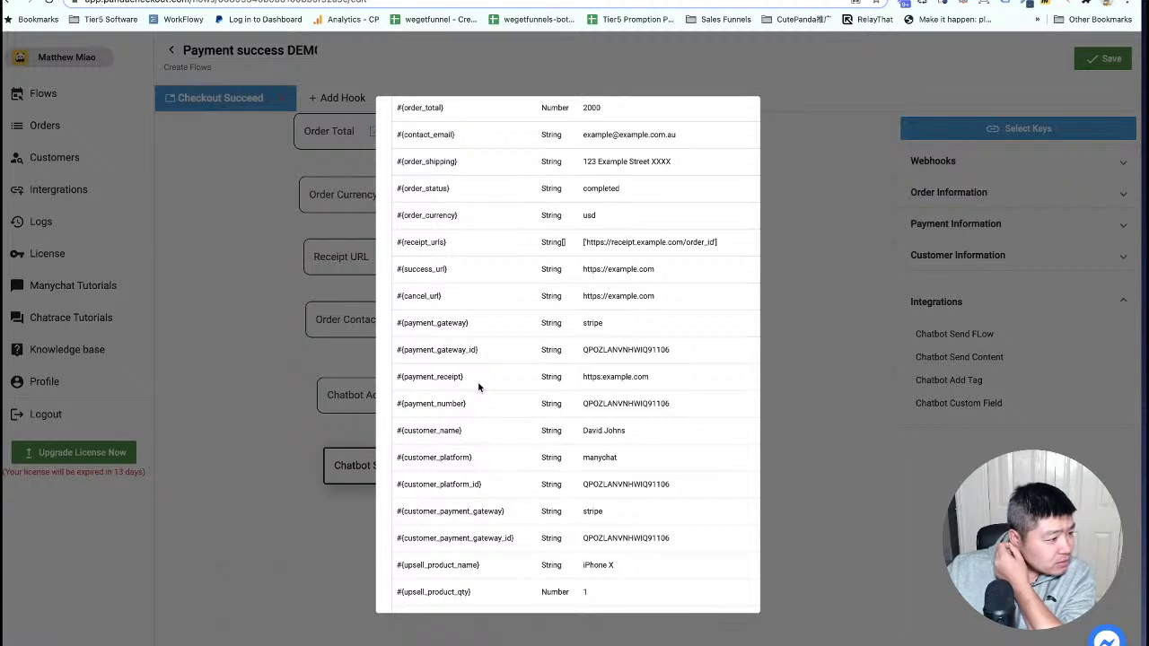
scroll(478, 387, "up", 2)
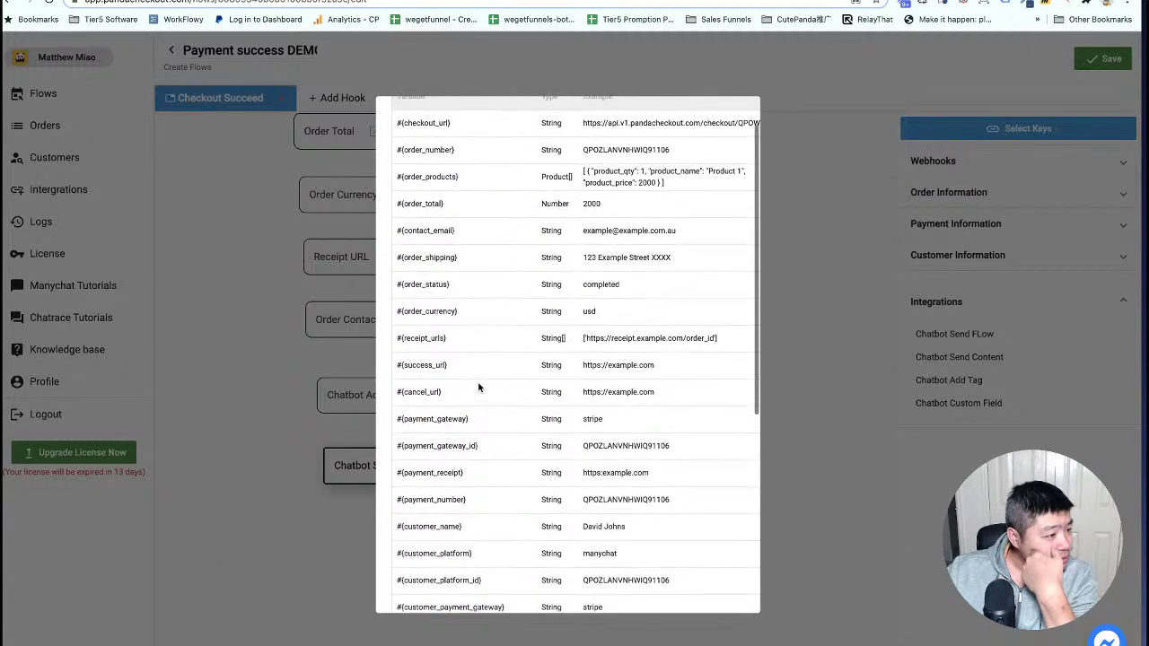
scroll(478, 387, "up", 1)
scroll(479, 387, "down", 2)
scroll(478, 387, "down", 3)
scroll(479, 387, "down", 1)
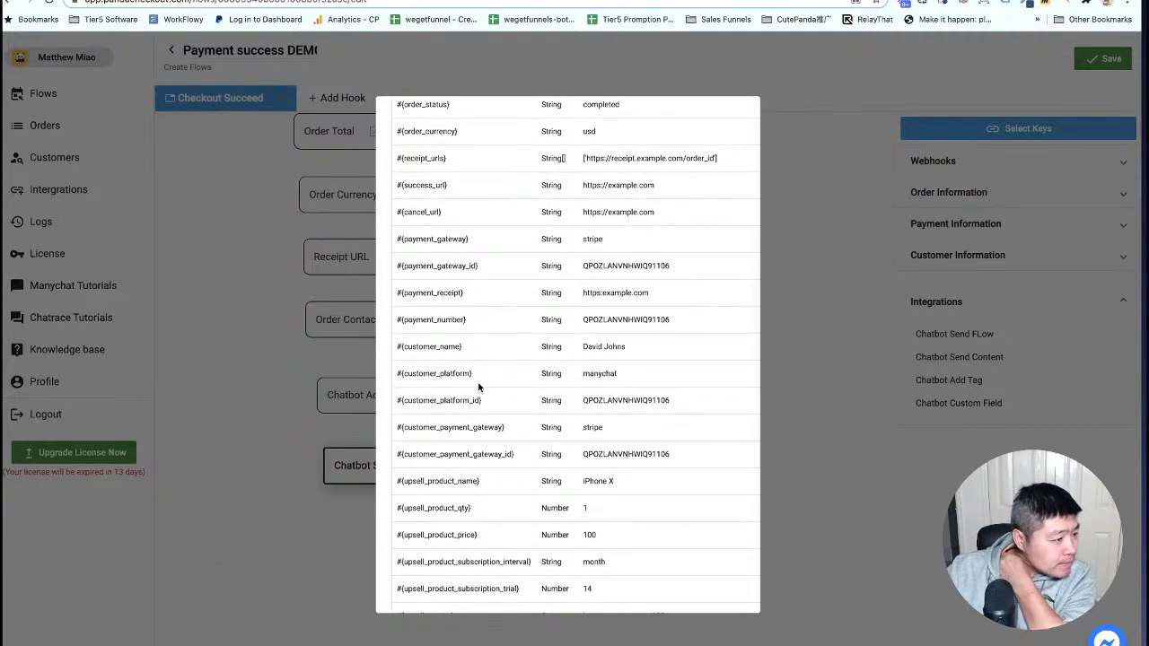
triple_click(435, 292)
right_click(435, 292)
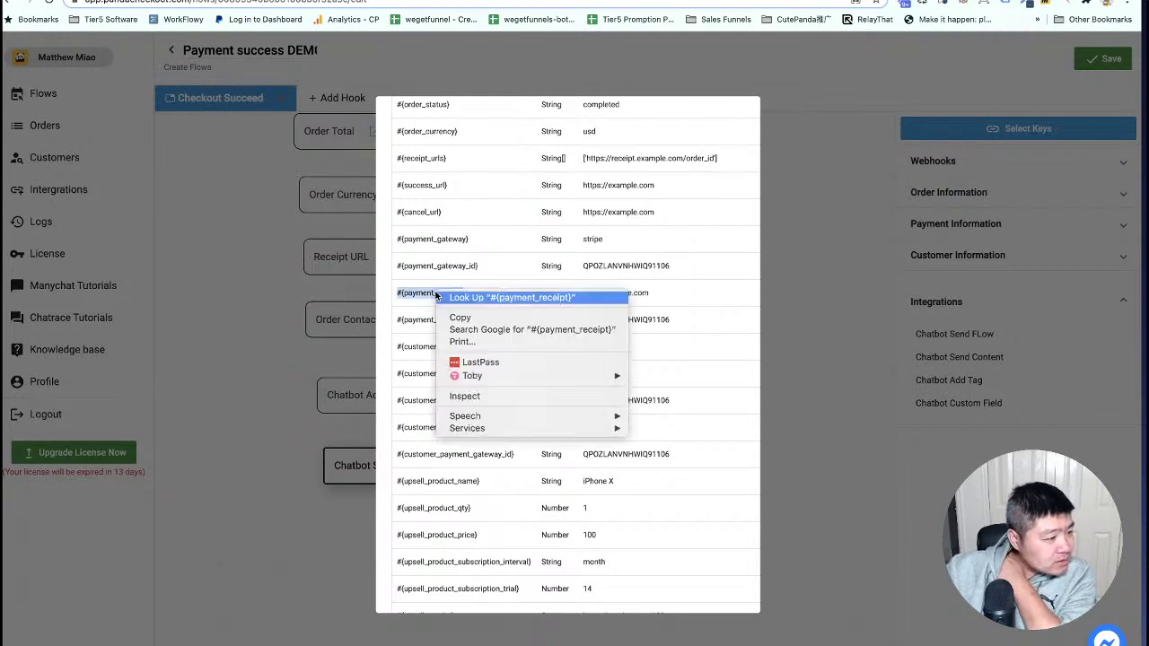
left_click(459, 318)
scroll(527, 321, "down", 5)
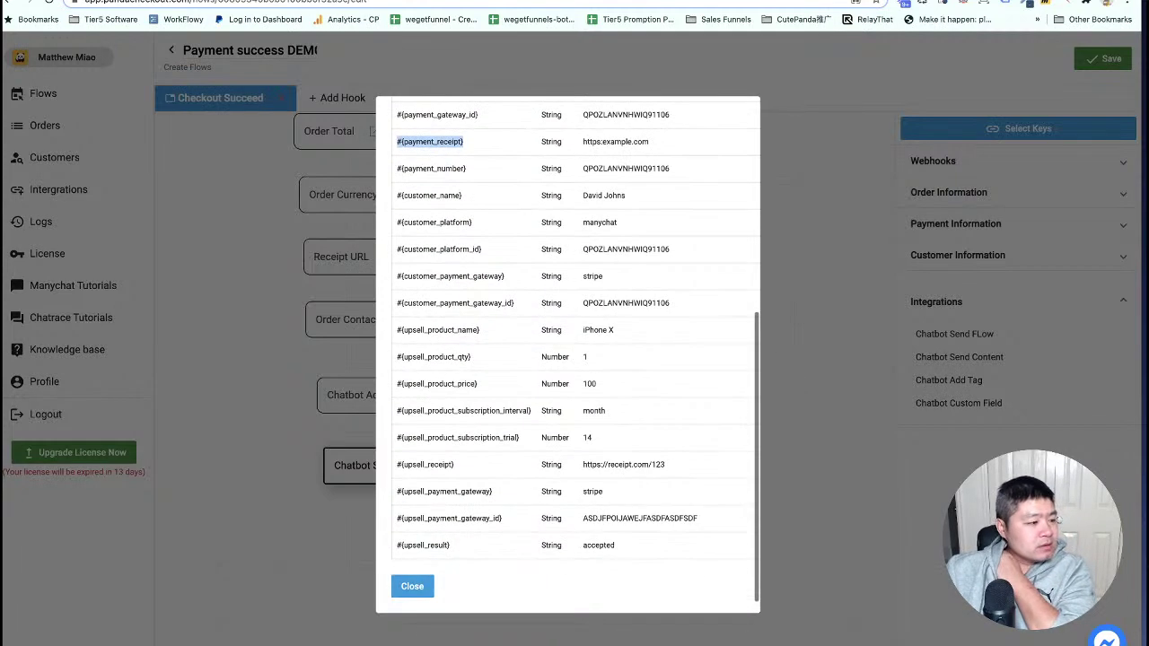
left_click(421, 596)
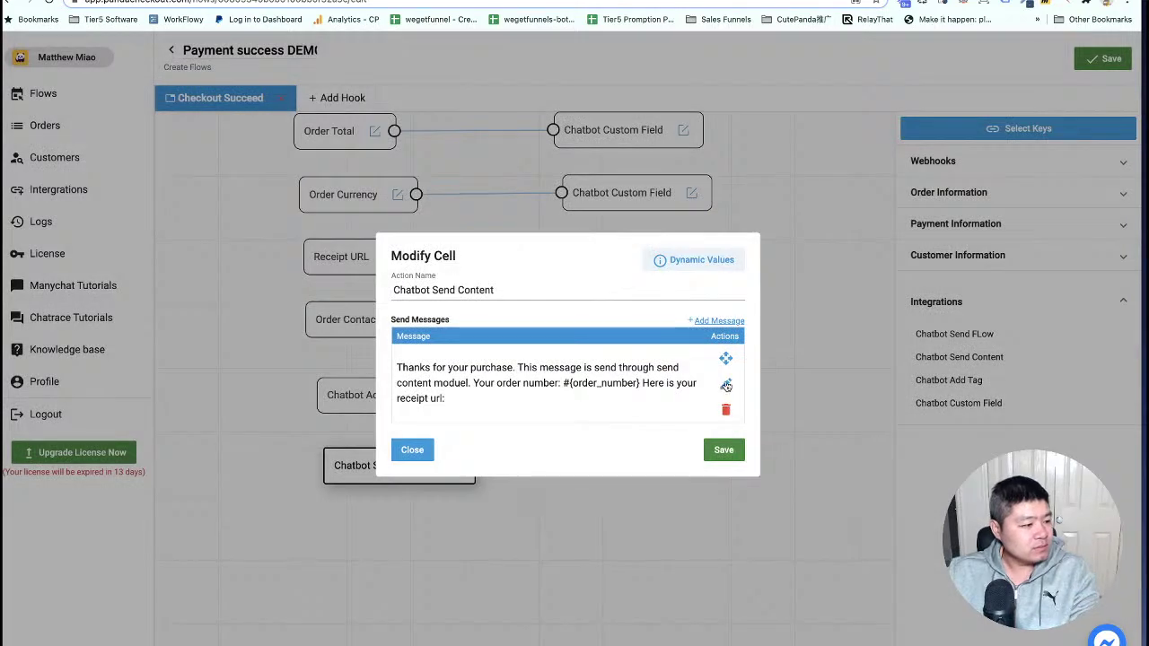
Paste #{payment_receipt} on a new message line and save the Send Content action.
left_click(723, 384)
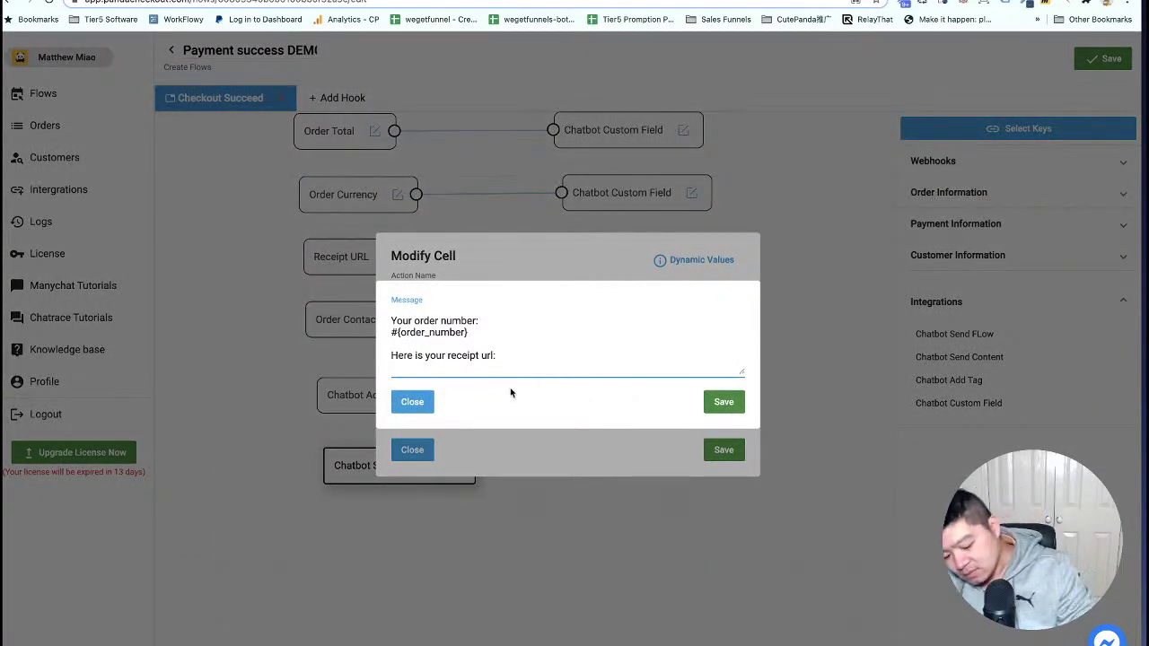
key("Return")
key("super+v")
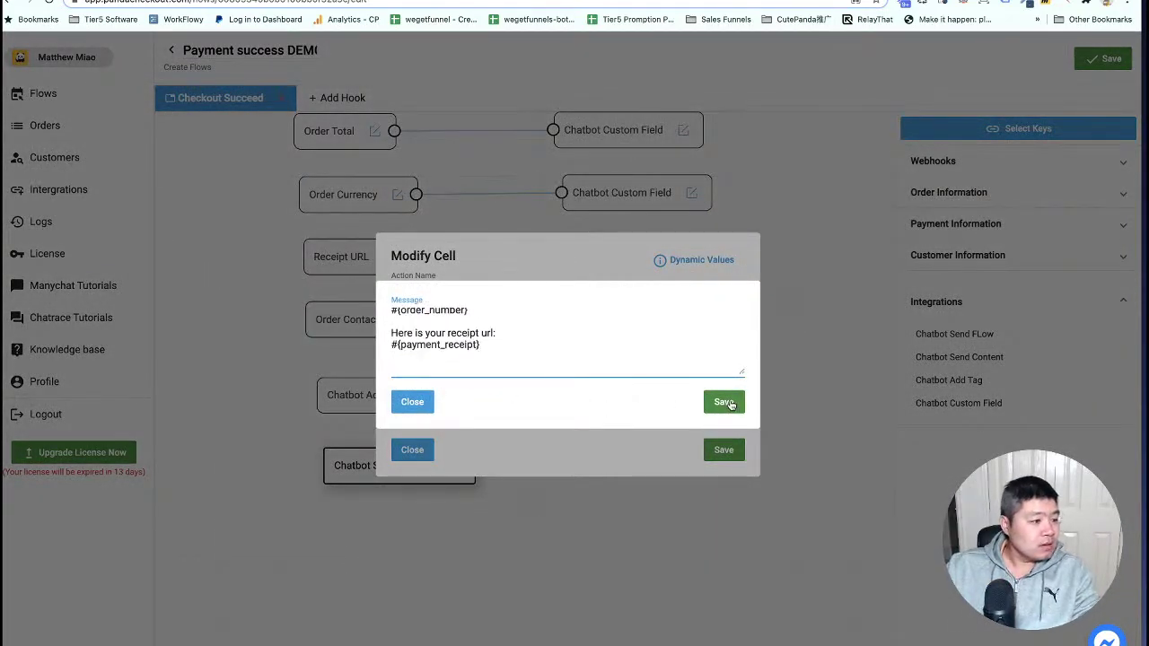
left_click(725, 402)
left_click(726, 450)
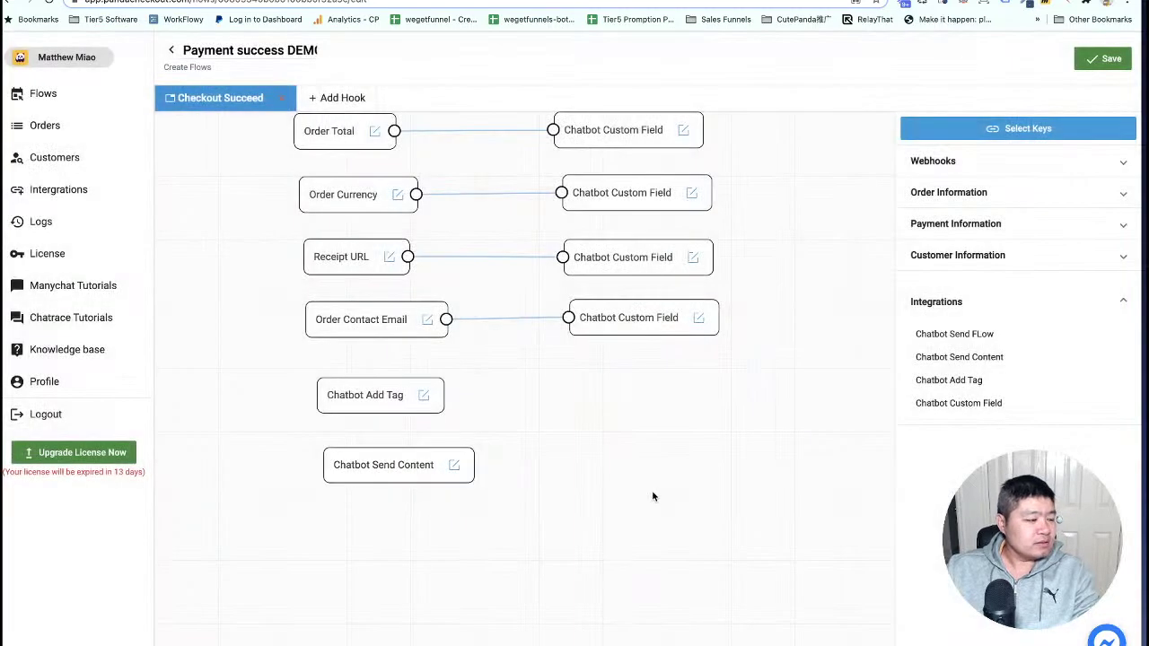
Add a Chatbot Send Flow action after Send Content and line up all nodes in one column.
scroll(636, 428, "down", 3)
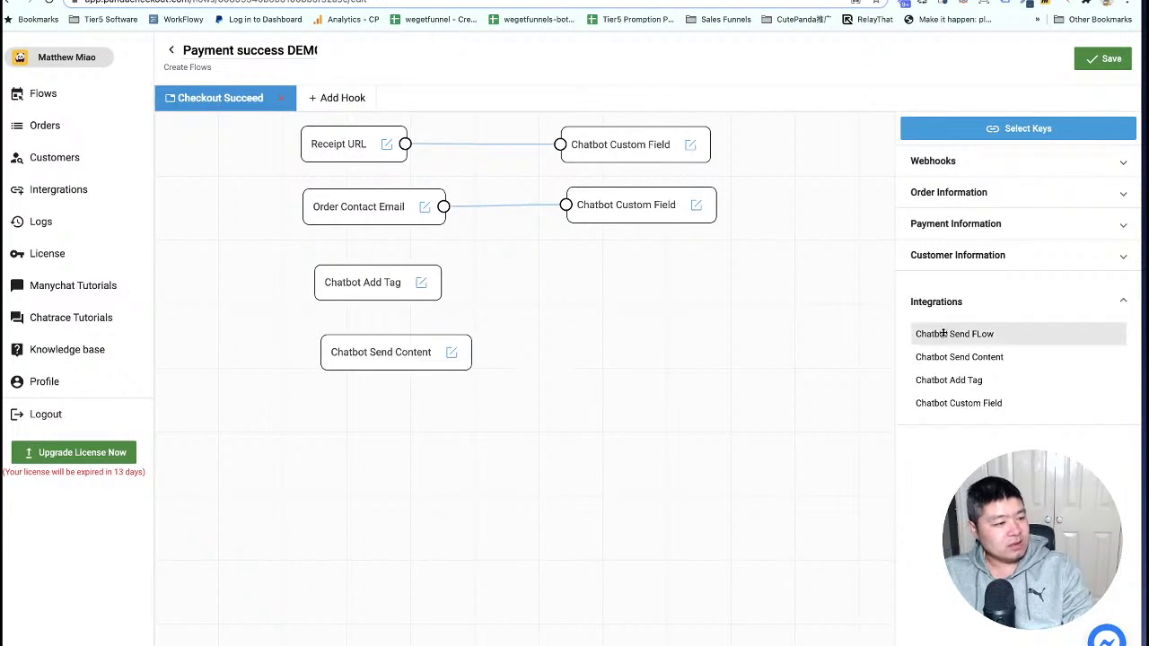
left_click_drag(939, 333, 384, 414)
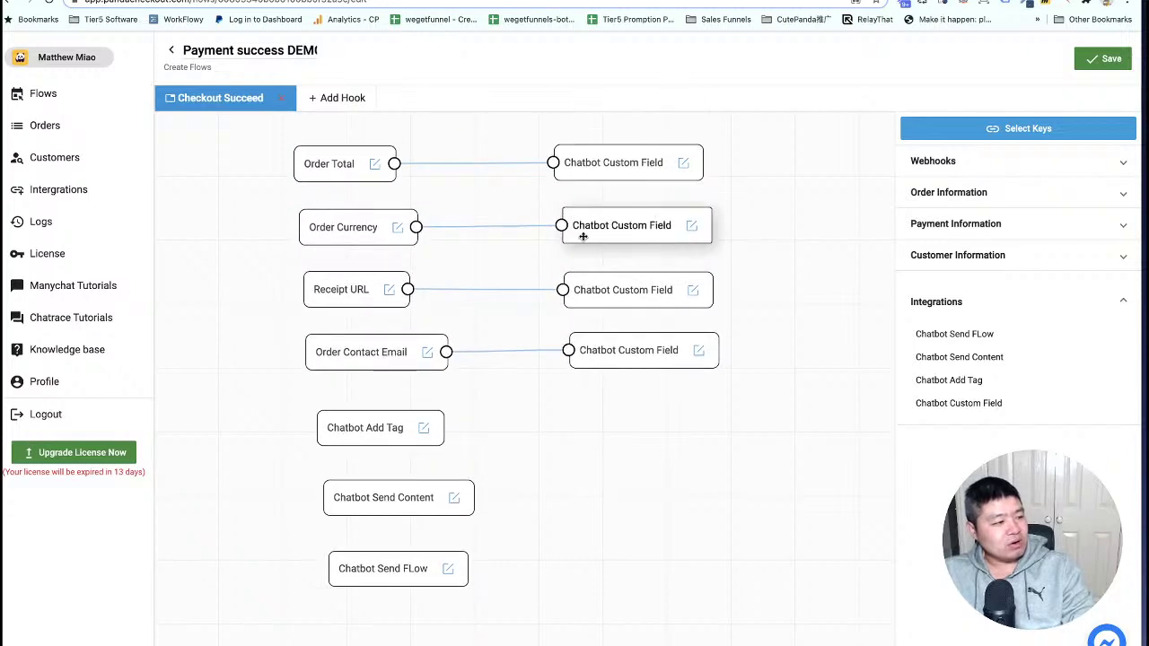
left_click_drag(601, 500, 591, 475)
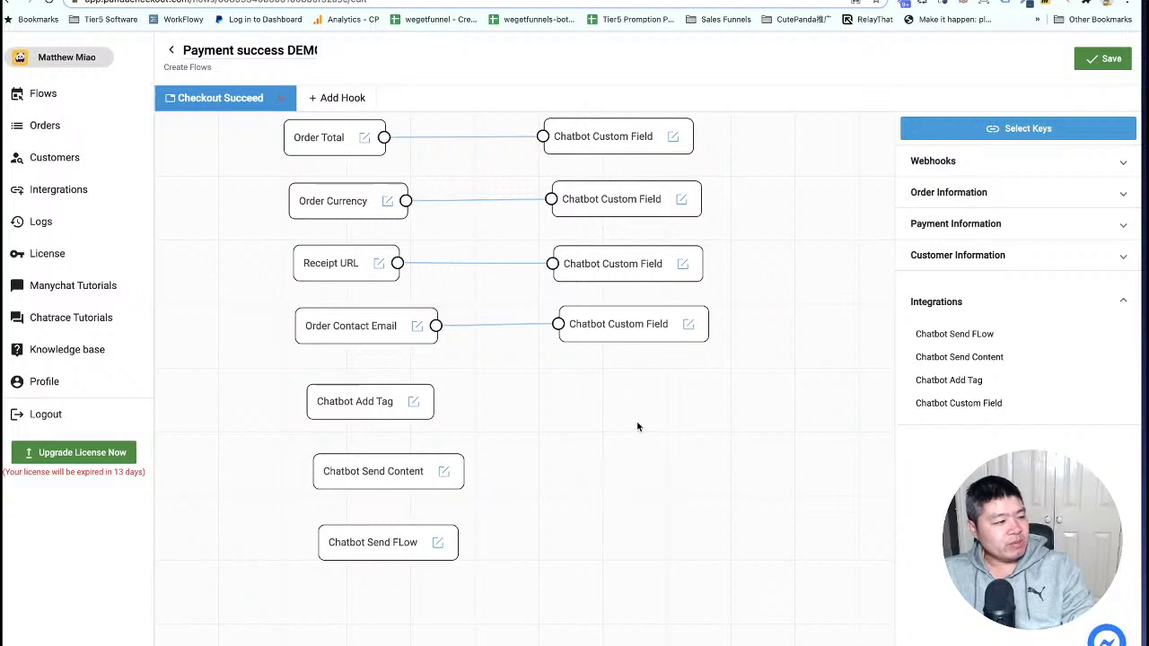
left_click_drag(634, 422, 629, 467)
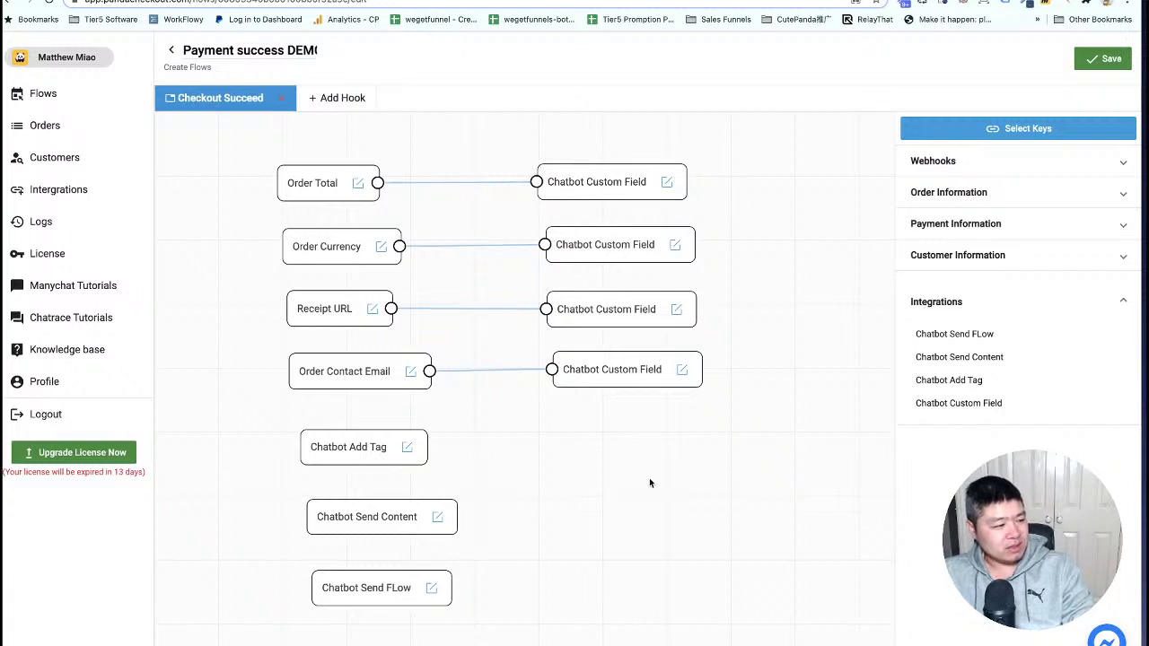
left_click_drag(386, 449, 630, 442)
left_click_drag(423, 520, 674, 499)
left_click_drag(429, 592, 675, 558)
left_click_drag(764, 373, 692, 400)
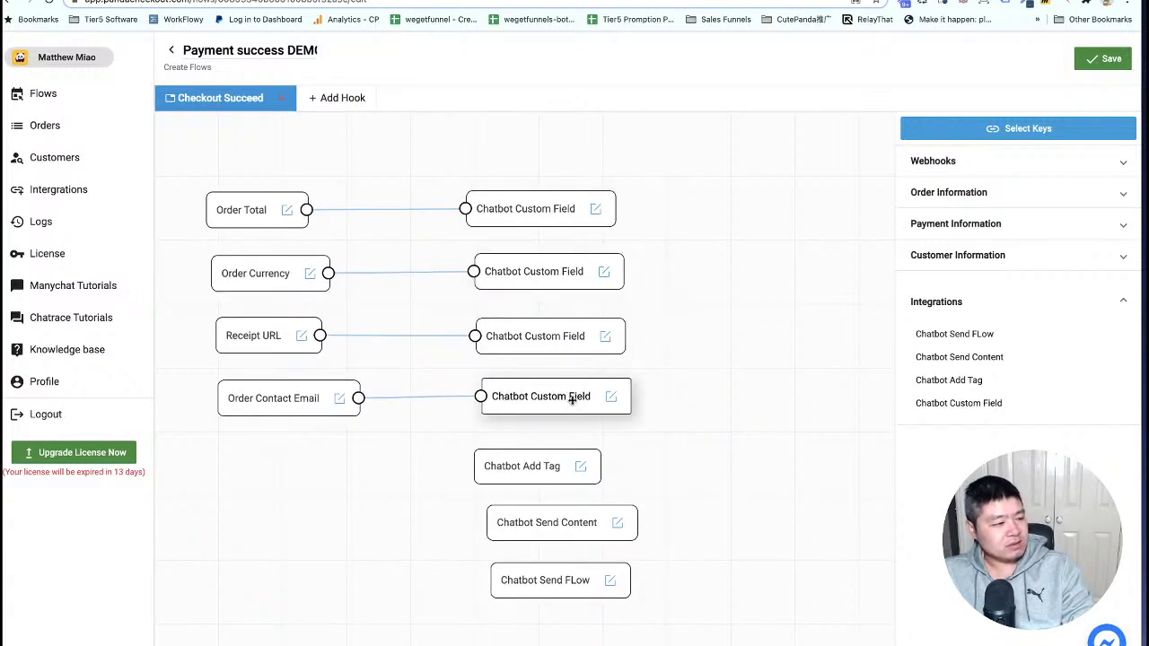
left_click_drag(708, 605, 703, 528)
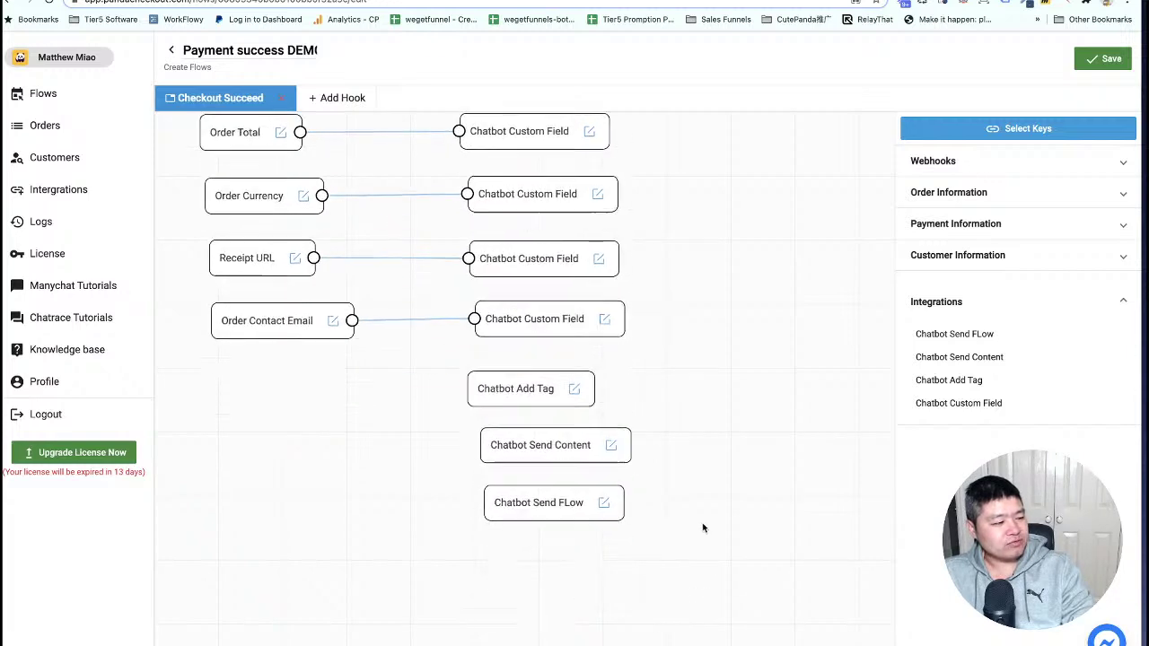
Save the success hook and bring up Chatrace's Flows list.
left_click(1102, 60)
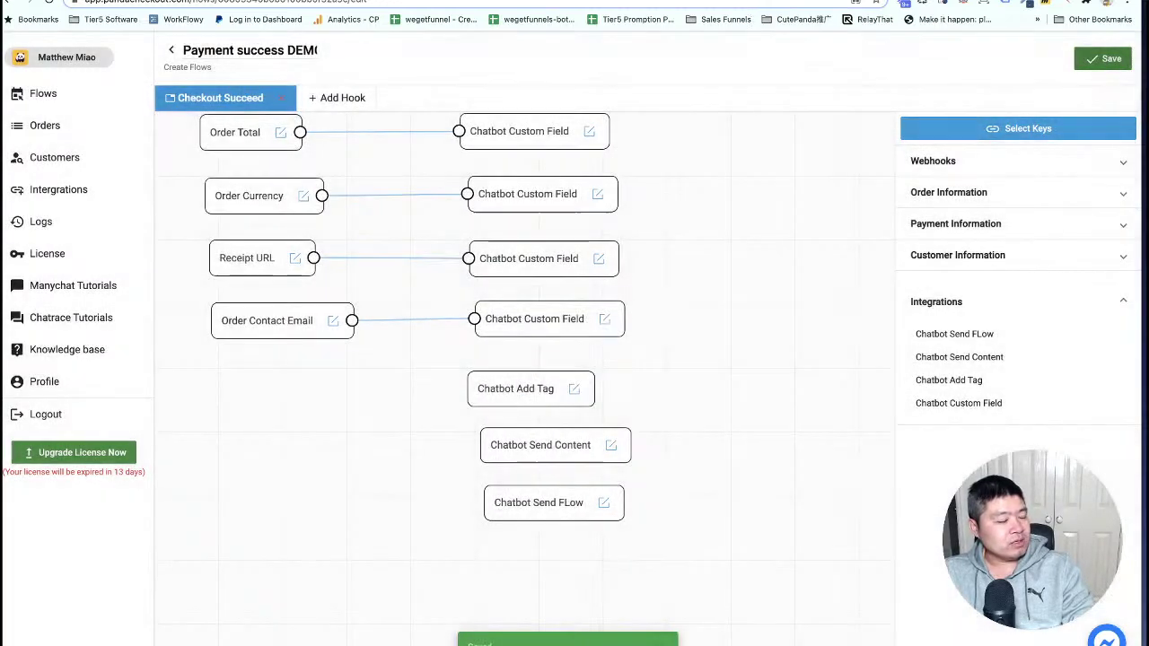
left_click(530, 1)
left_click(44, 148)
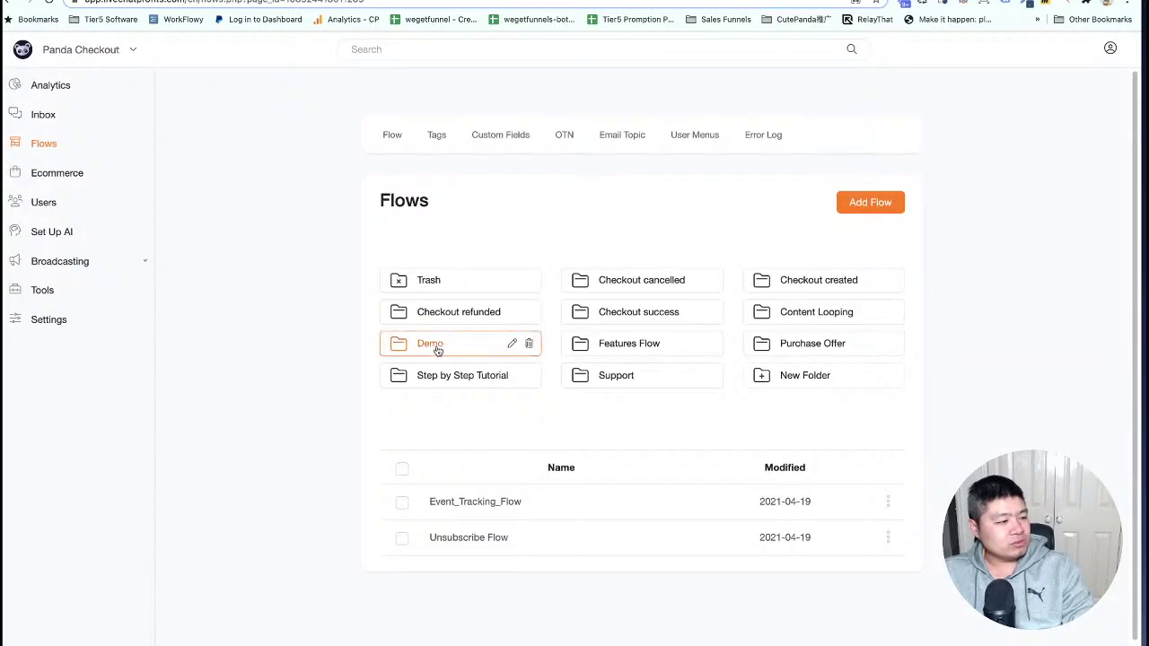
Create a flow called 'success flow demo' inside the Demo folder.
left_click(434, 347)
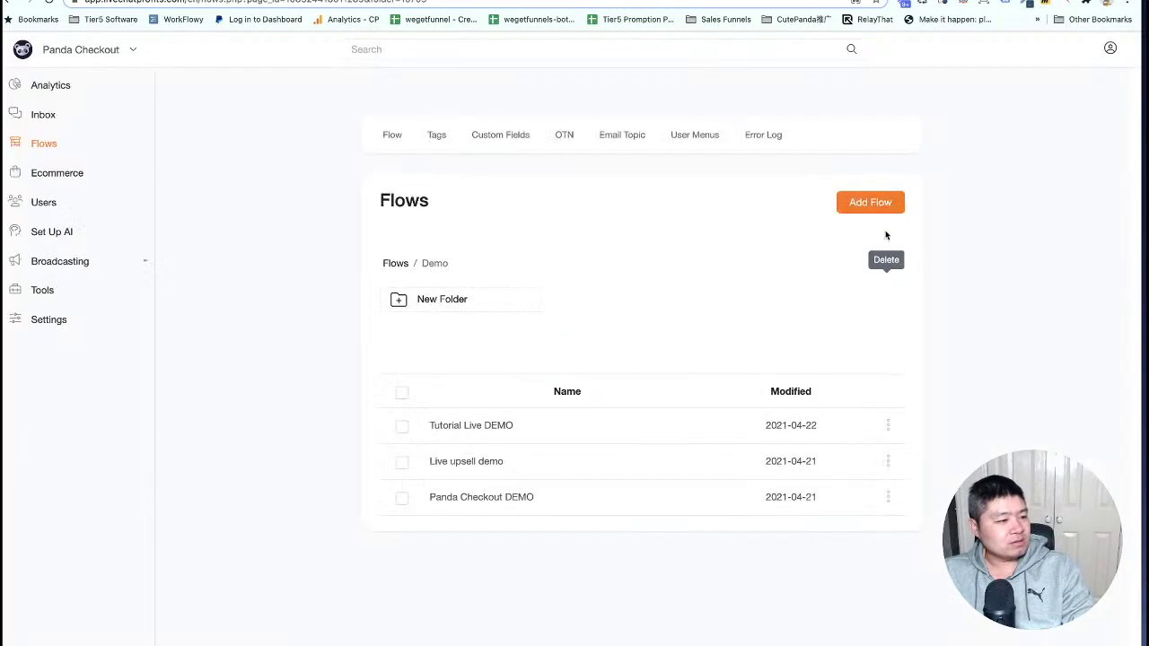
left_click(870, 203)
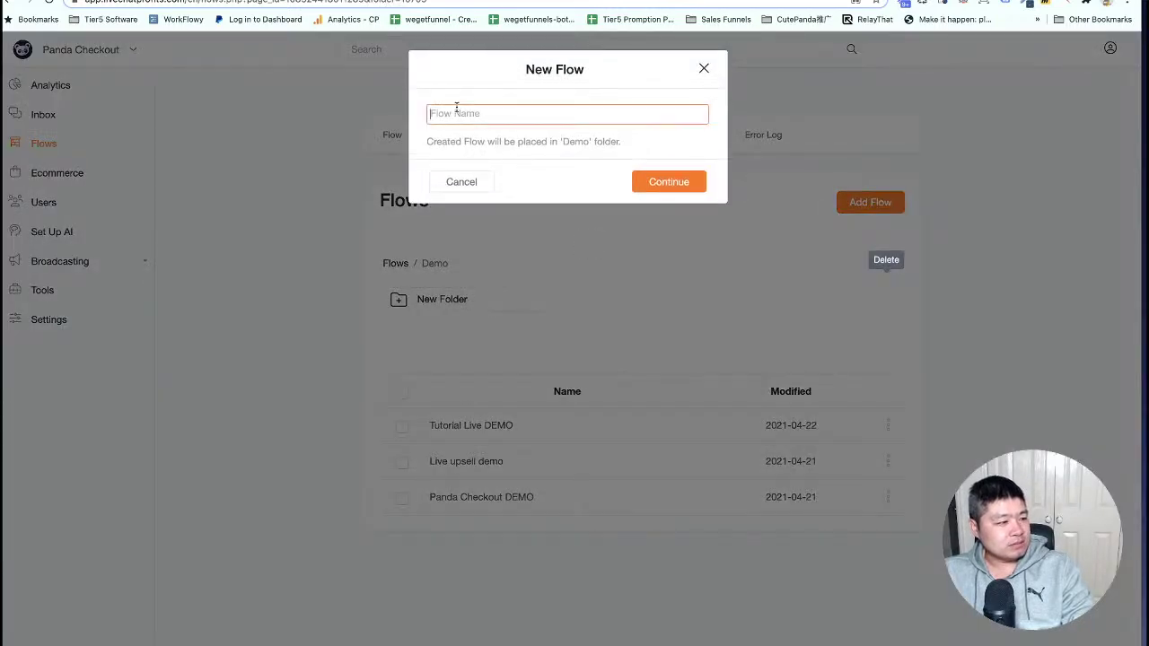
type("success f")
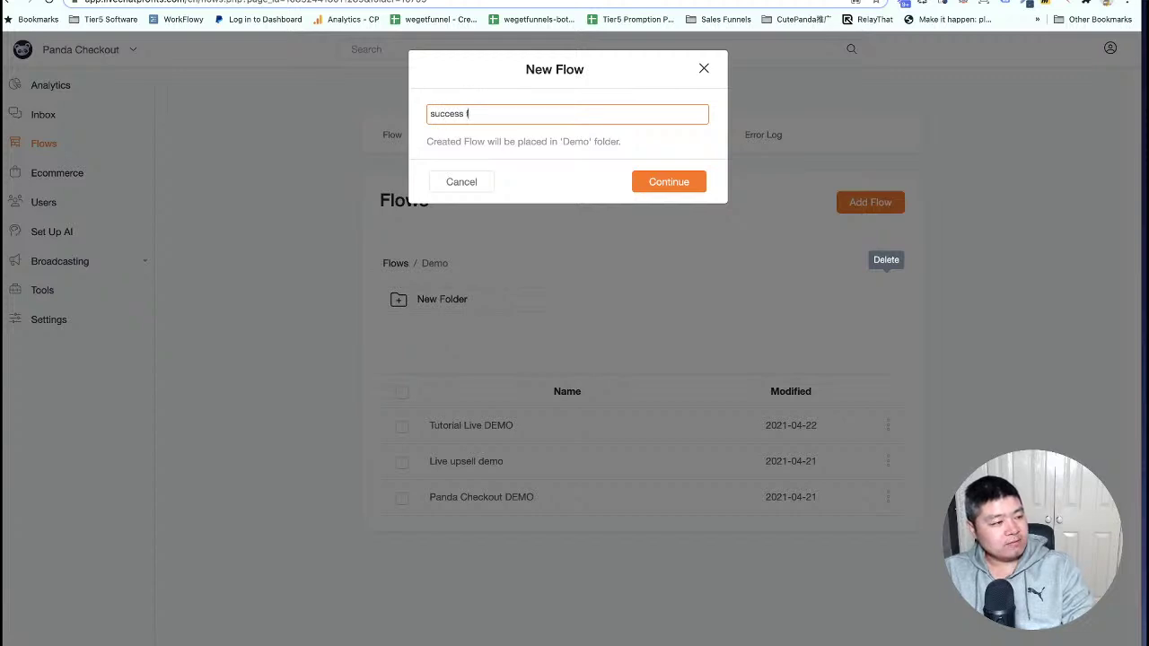
key("Return")
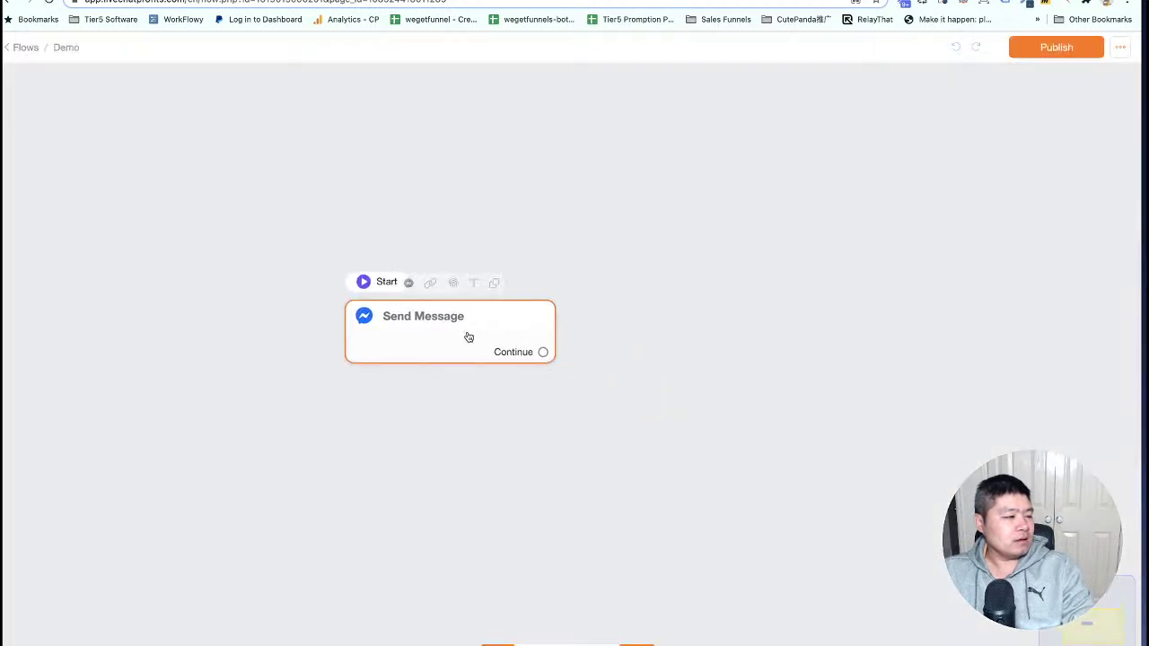
Add a text block: 'This is the message send through flow.' then 'Total amount: {{order_total_amount}}'.
left_click(467, 337)
left_click(1037, 309)
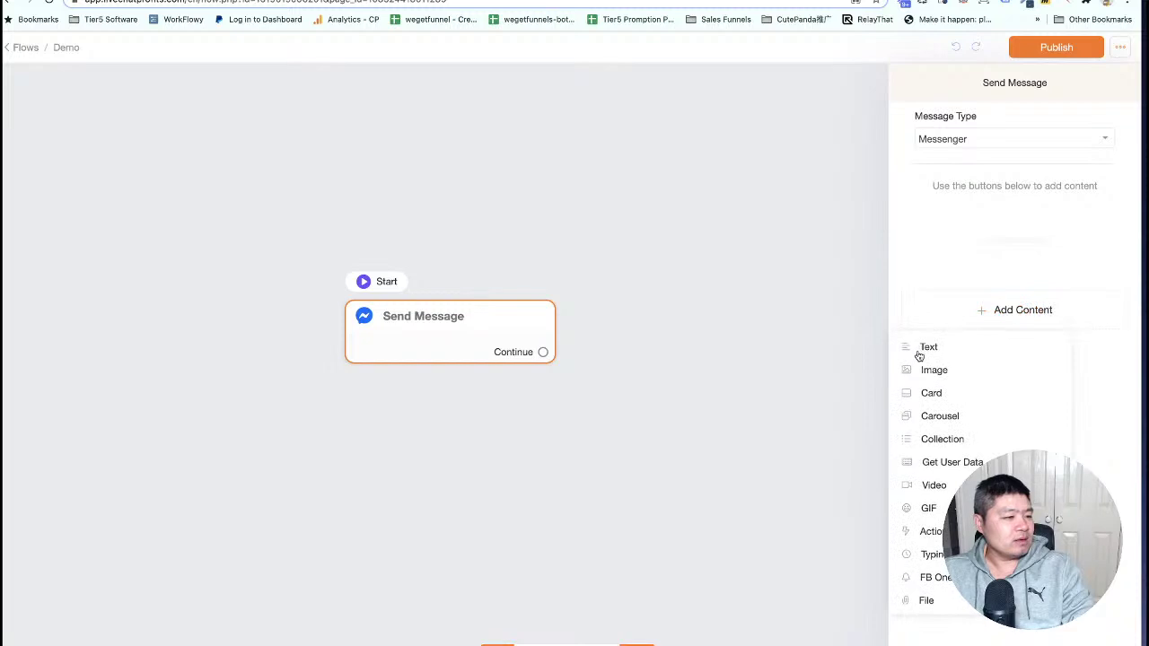
left_click(929, 346)
type("This is the message send through flo")
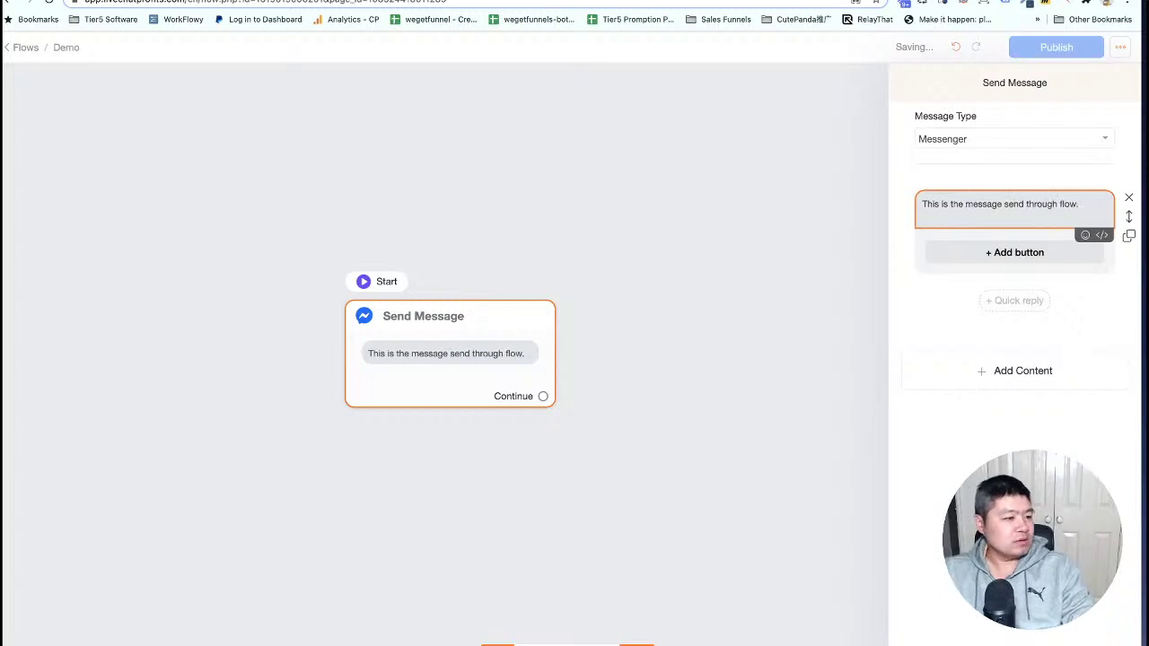
type("w.")
key("Return")
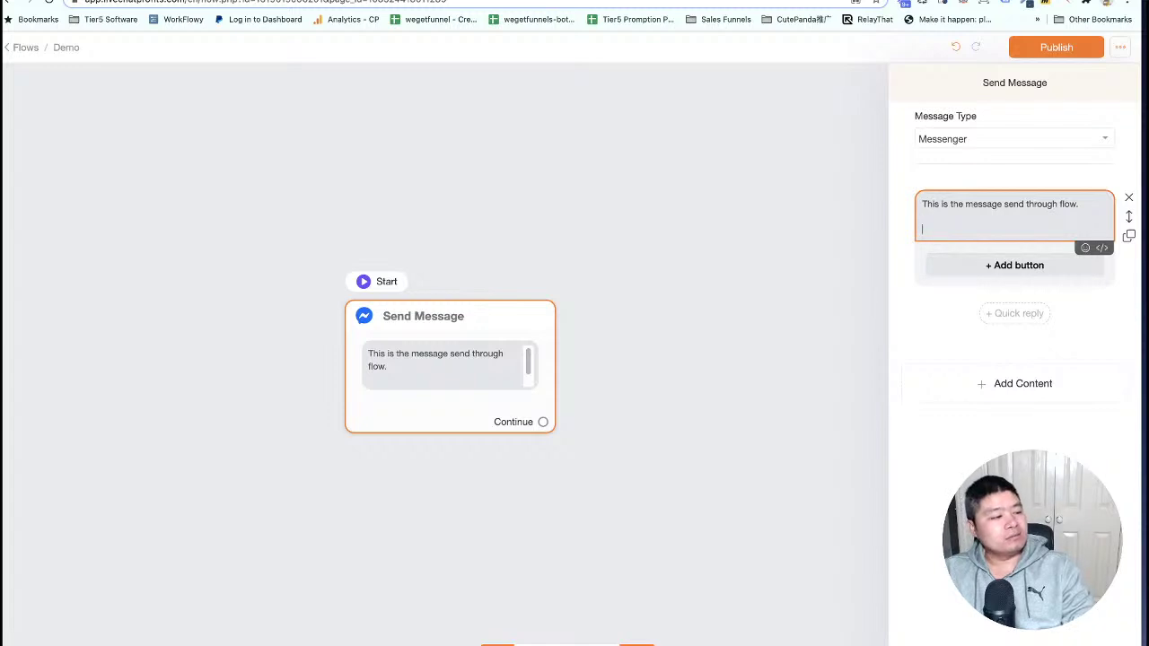
type("Total amount: {order")
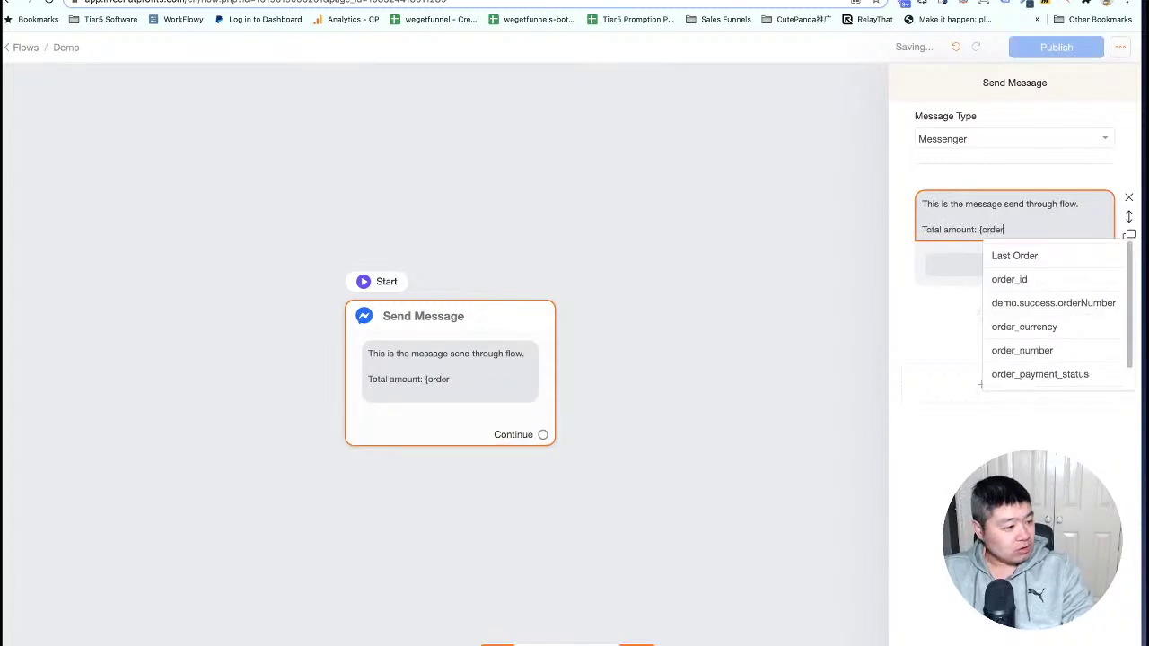
scroll(1054, 359, "down", 1)
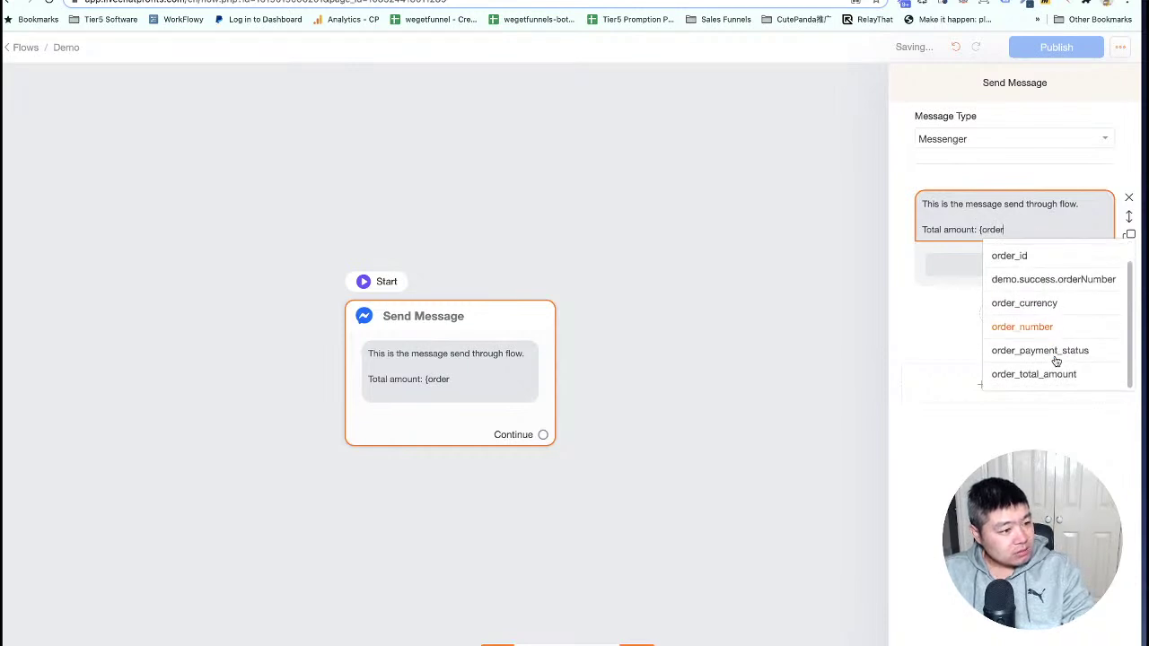
left_click(1047, 377)
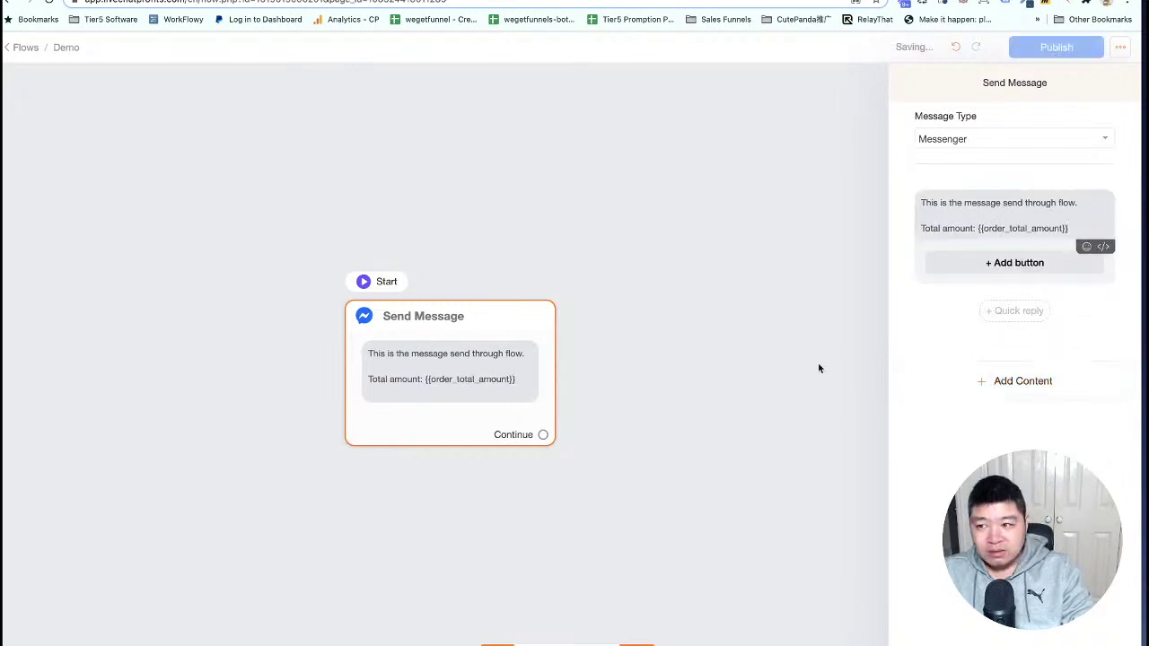
left_click(514, 392)
Add a 'Currency: {{order_currency}}' line below the total amount in the Send Message text.
left_click(508, 385)
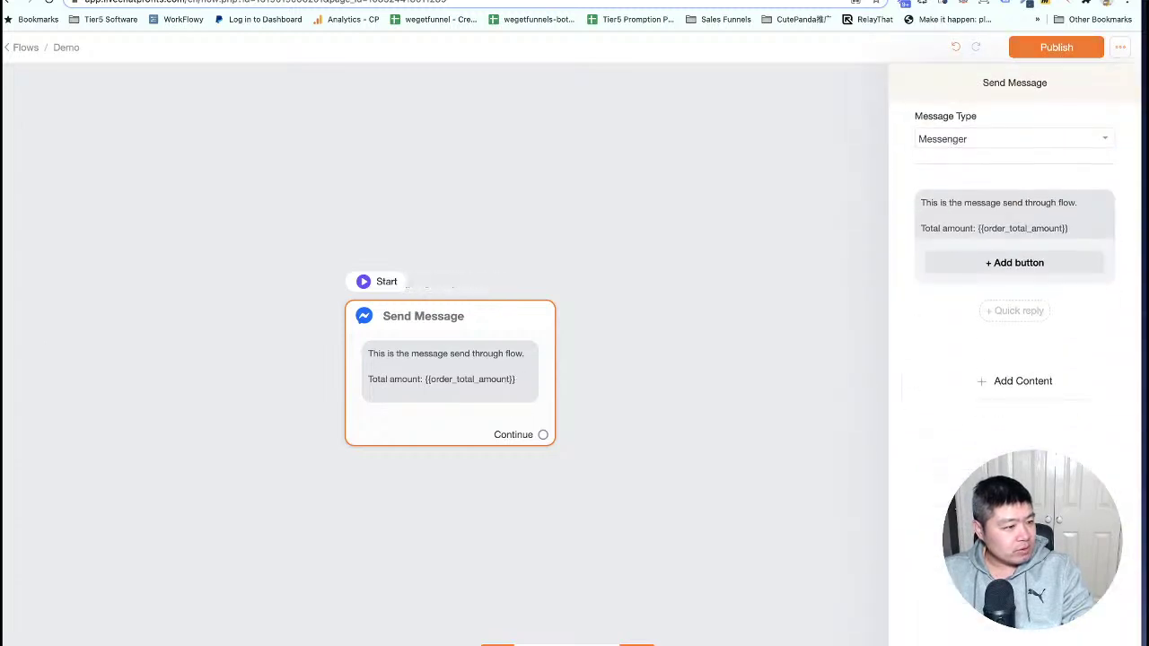
left_click(1073, 229)
key("Return")
type("C")
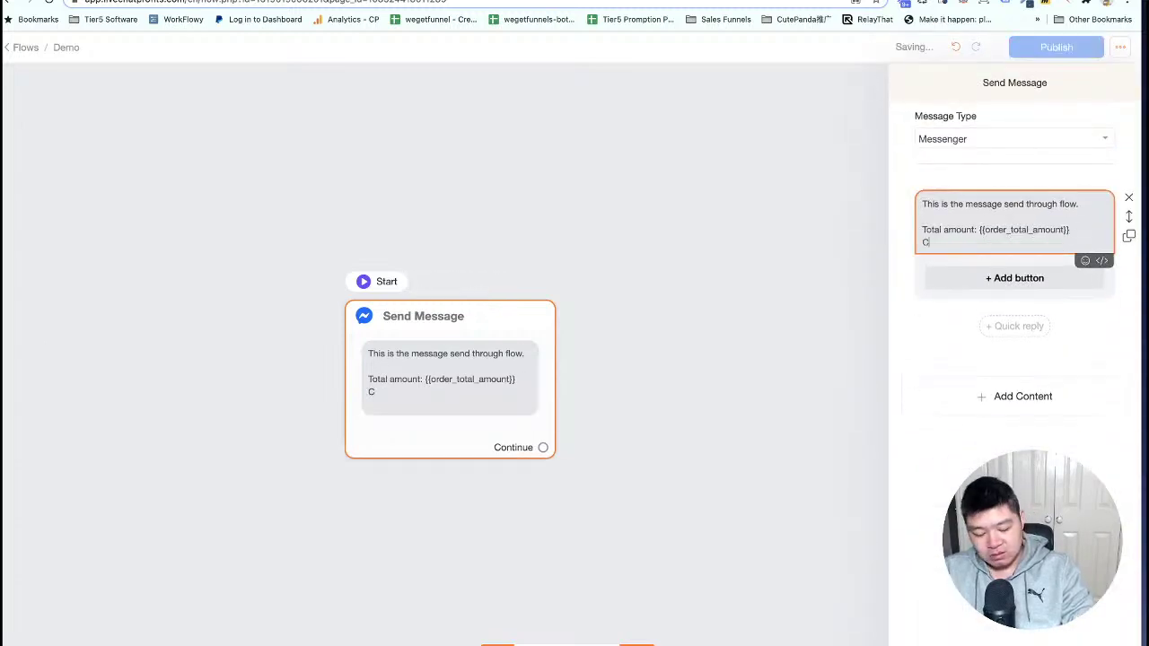
type("urrenty")
key("BackSpace")
key("BackSpace")
type("c")
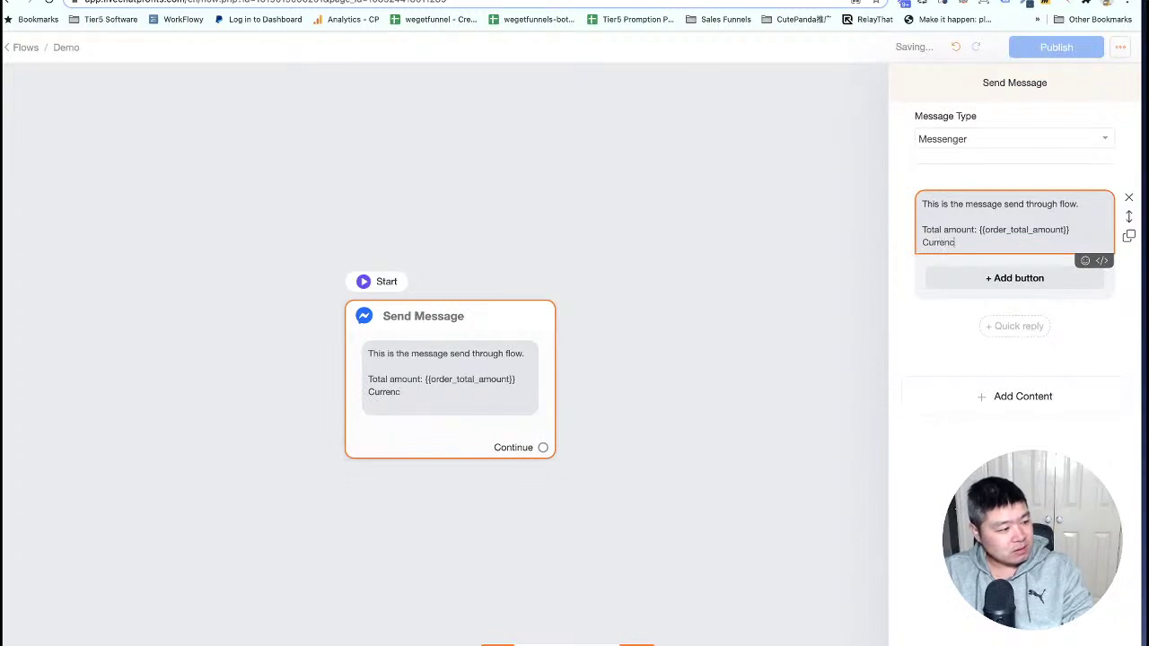
type("y: {order")
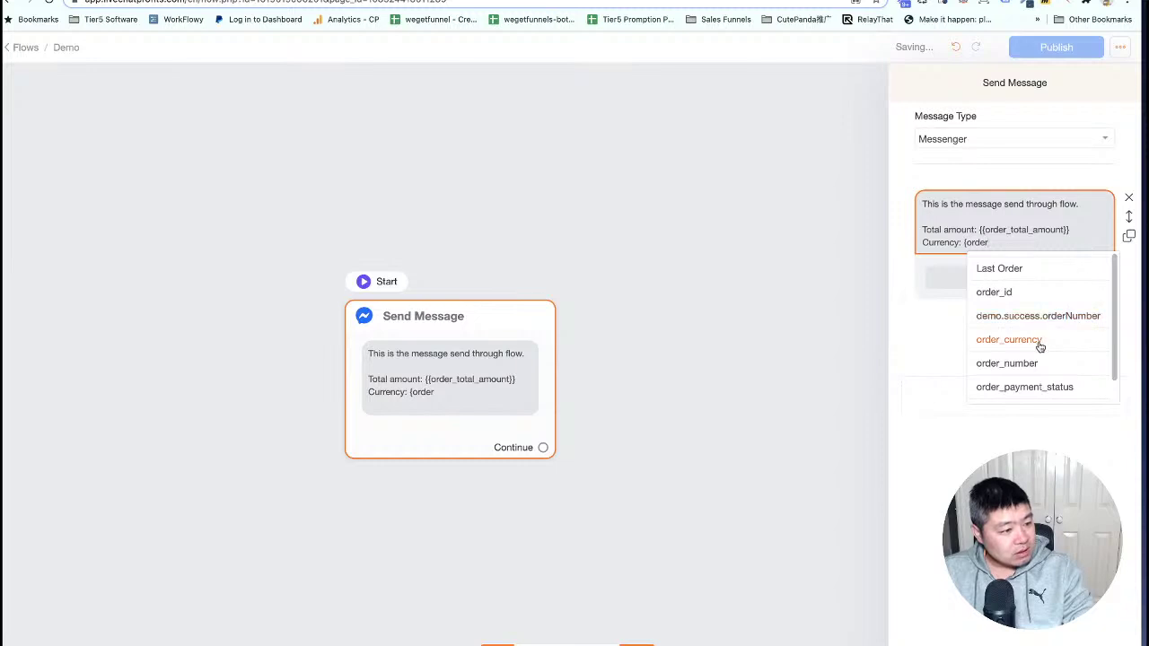
left_click(1037, 343)
left_click(1045, 249)
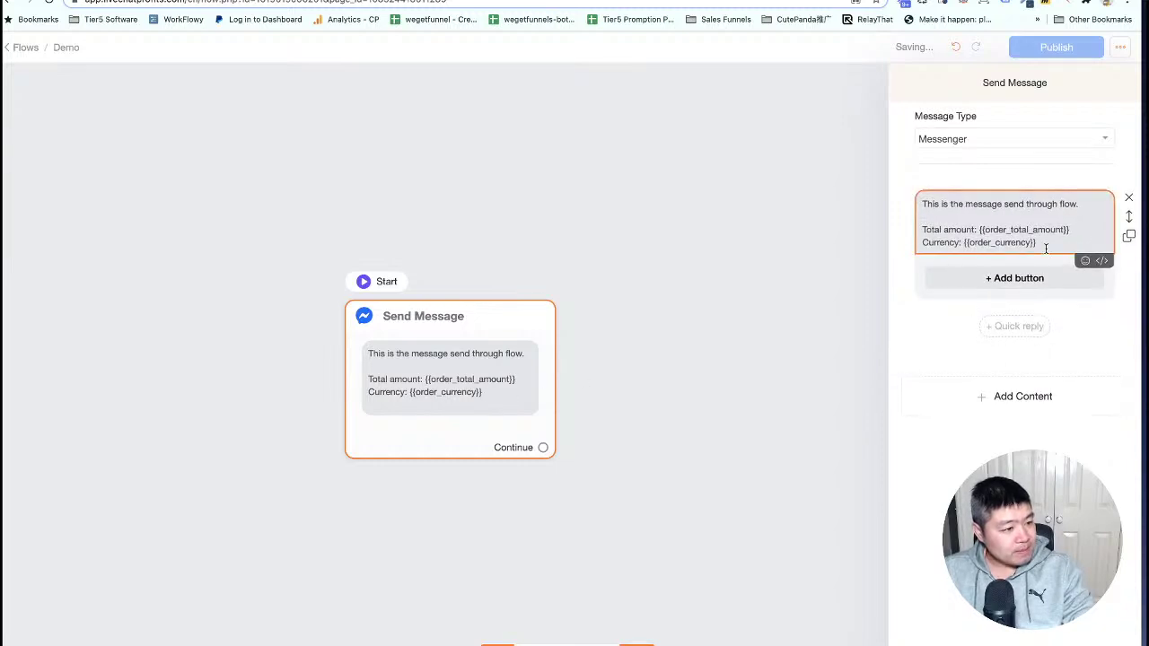
key("Return")
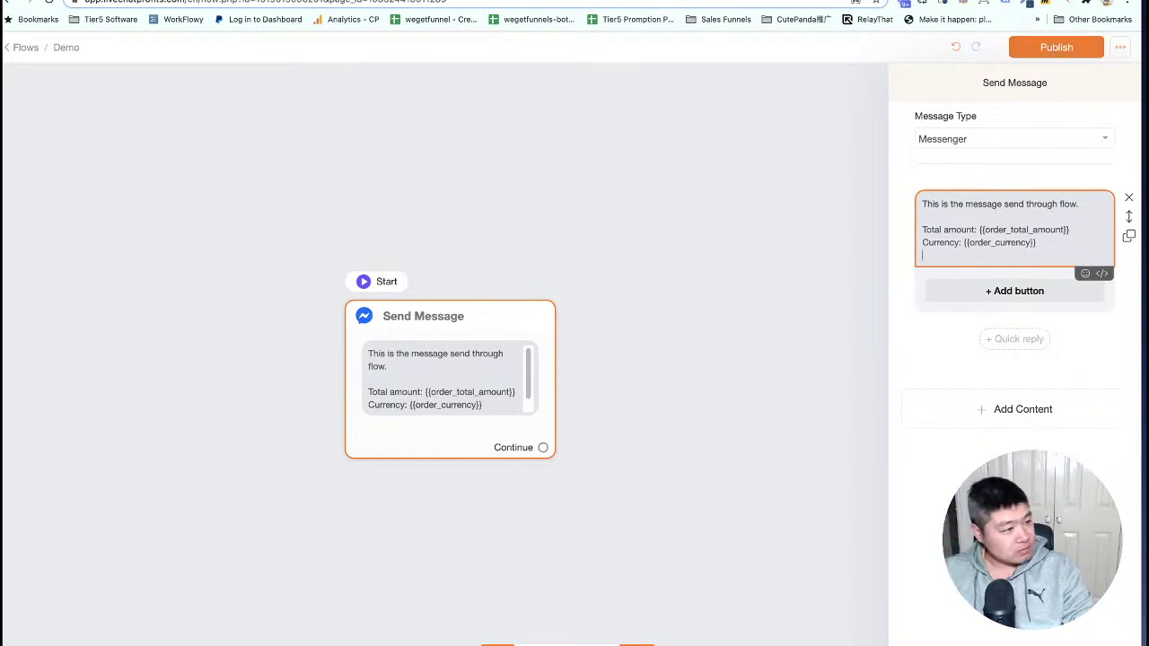
left_click(1024, 180)
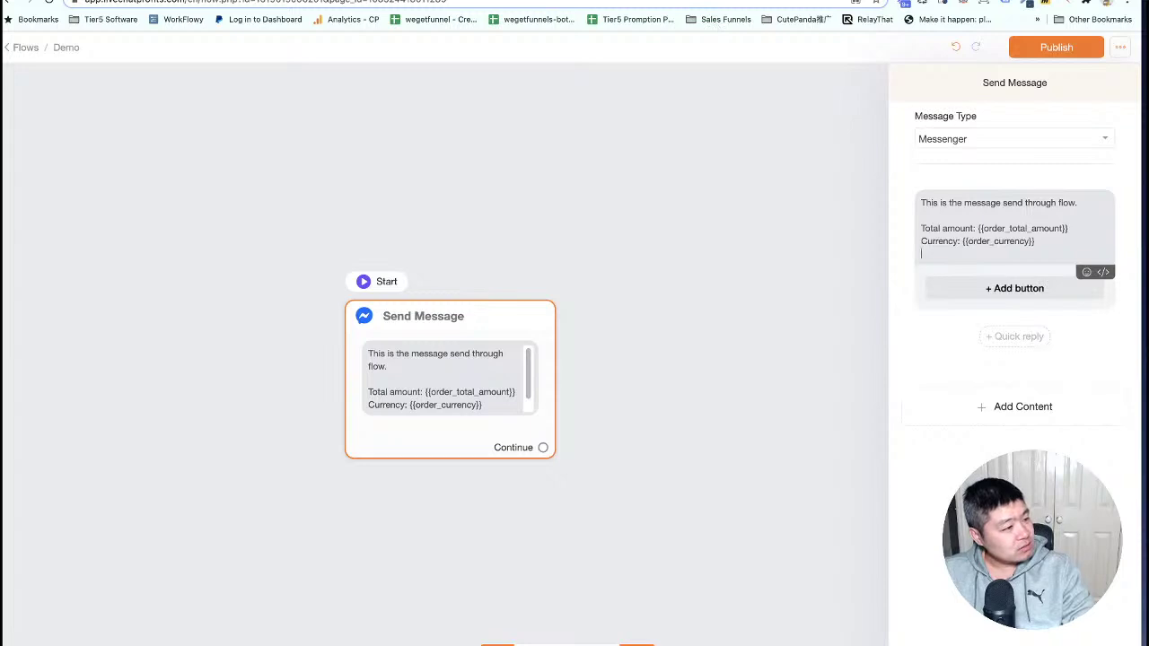
key("ctrl+Tab")
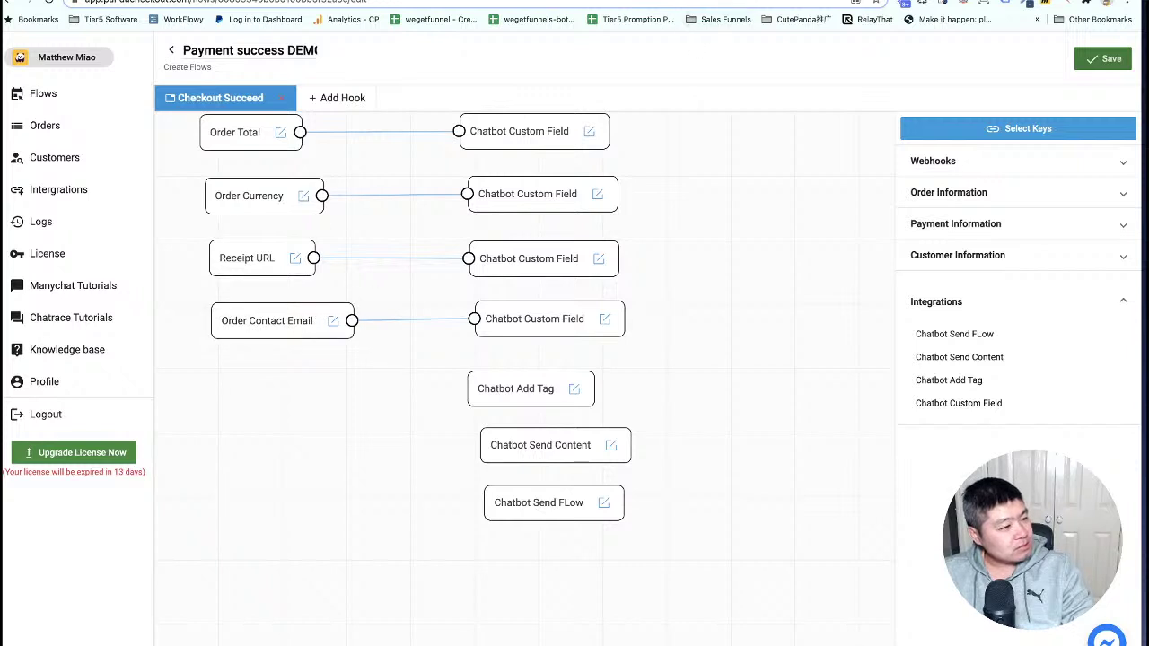
Add a 'Customer email: {{customer_email}}' line to the flow's message.
key("ctrl+shift+Tab")
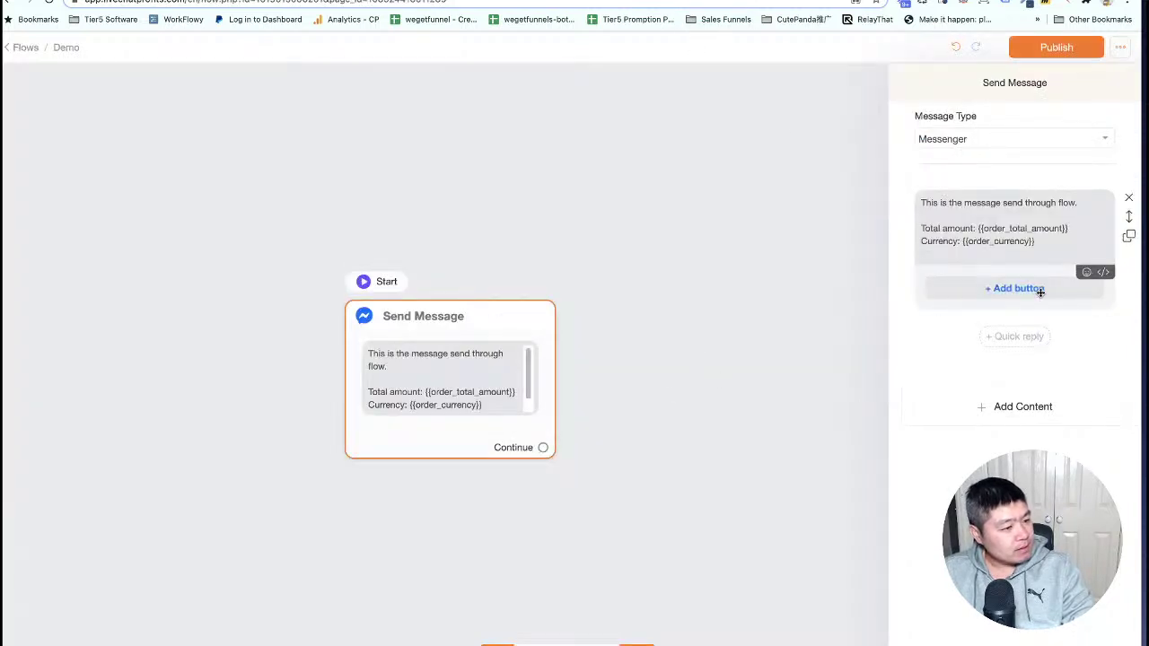
key("Return")
type("Customer email: ")
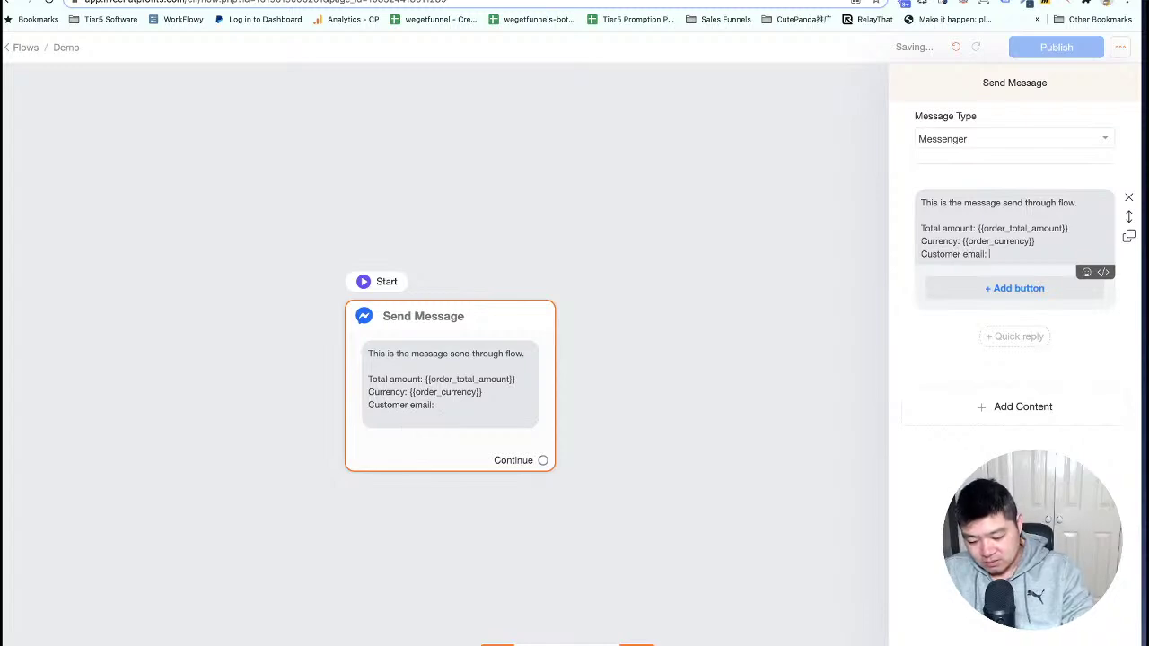
type("{cut")
key("BackSpace")
type("stomer")
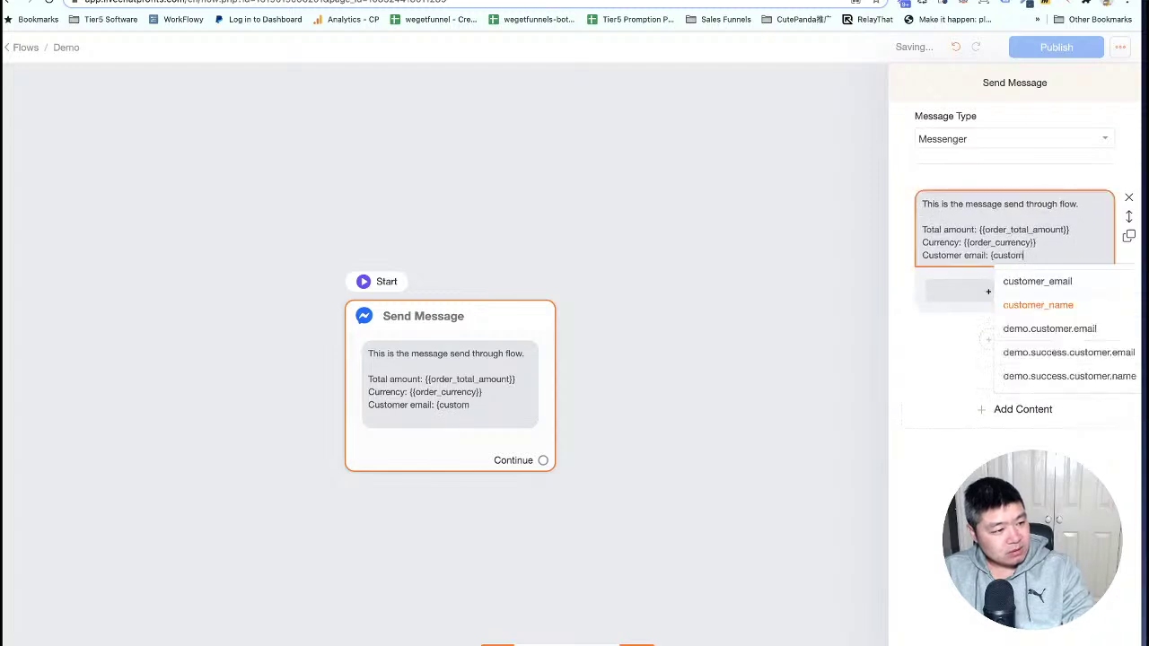
left_click(1034, 282)
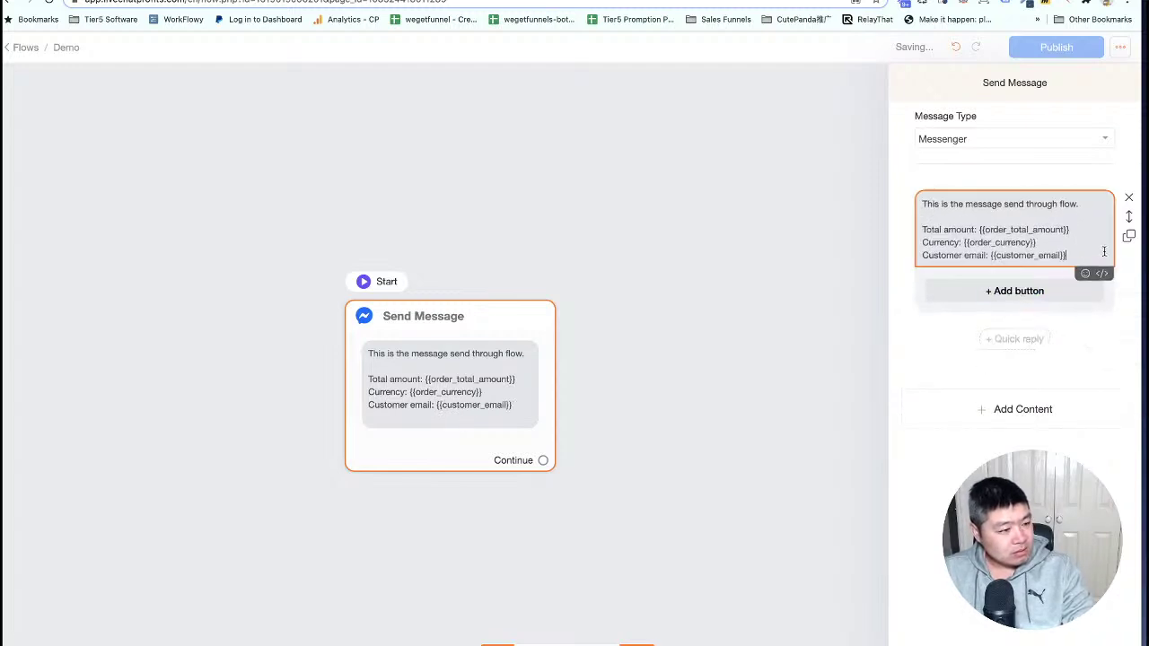
Add an 'Order receipt: {{receipt_url}}' line, close the panel and move the Send Message step up.
key("Return")
type("Order")
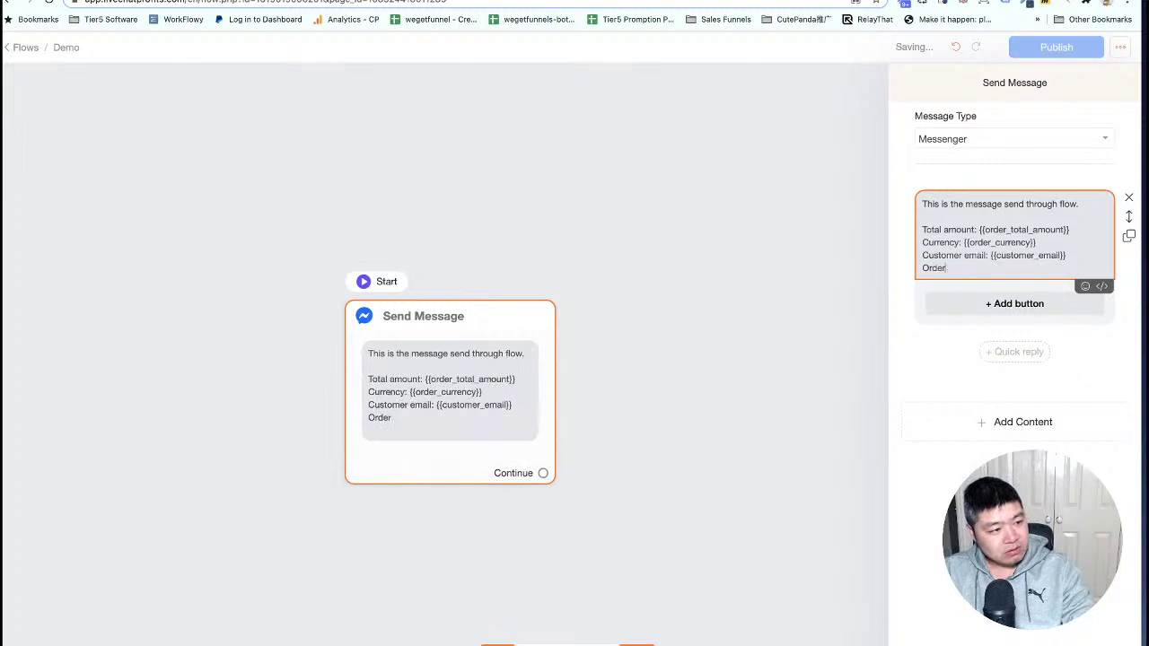
type(" receipt: {order")
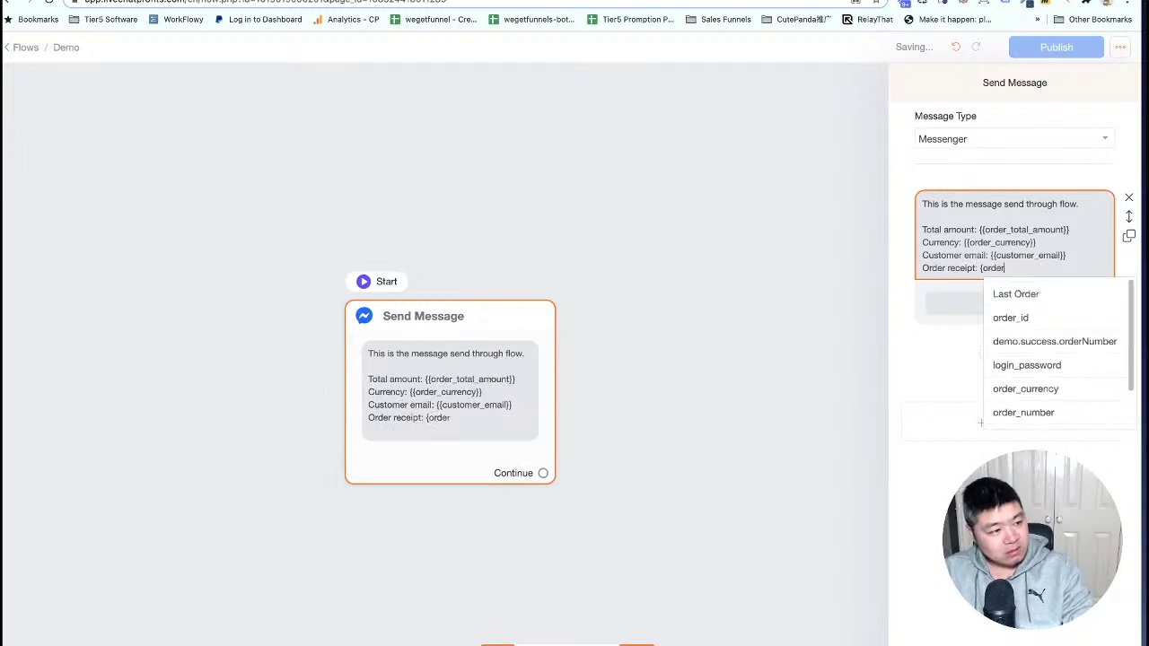
key("BackSpace")
key("BackSpace")
key("BackSpace")
type("reip")
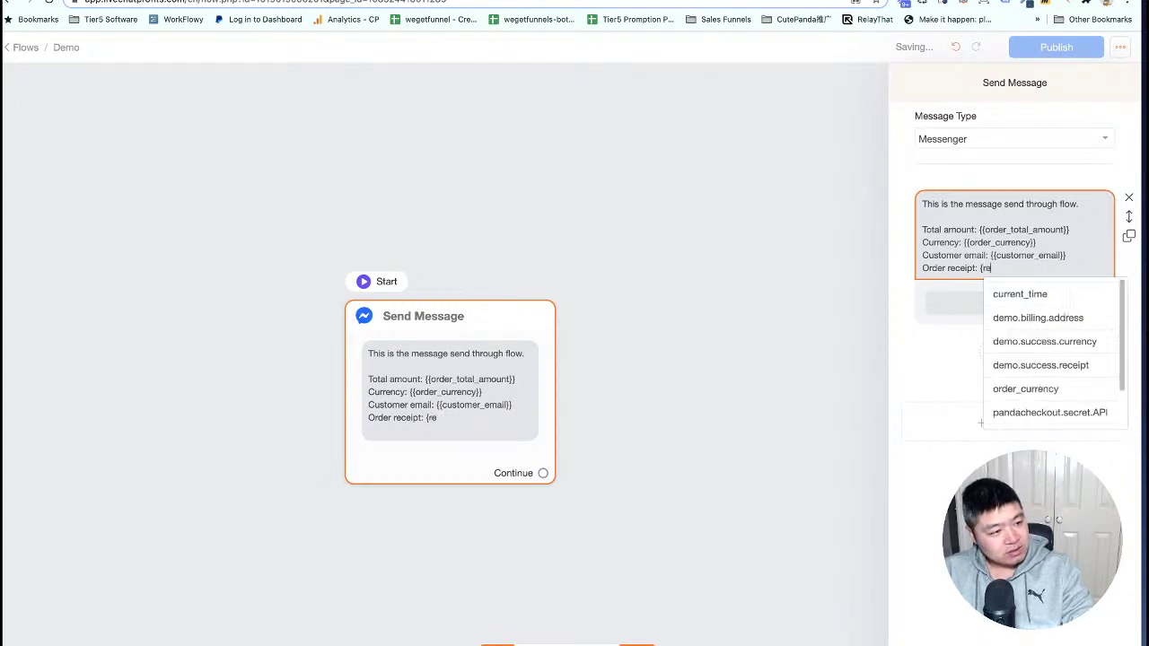
key("BackSpace")
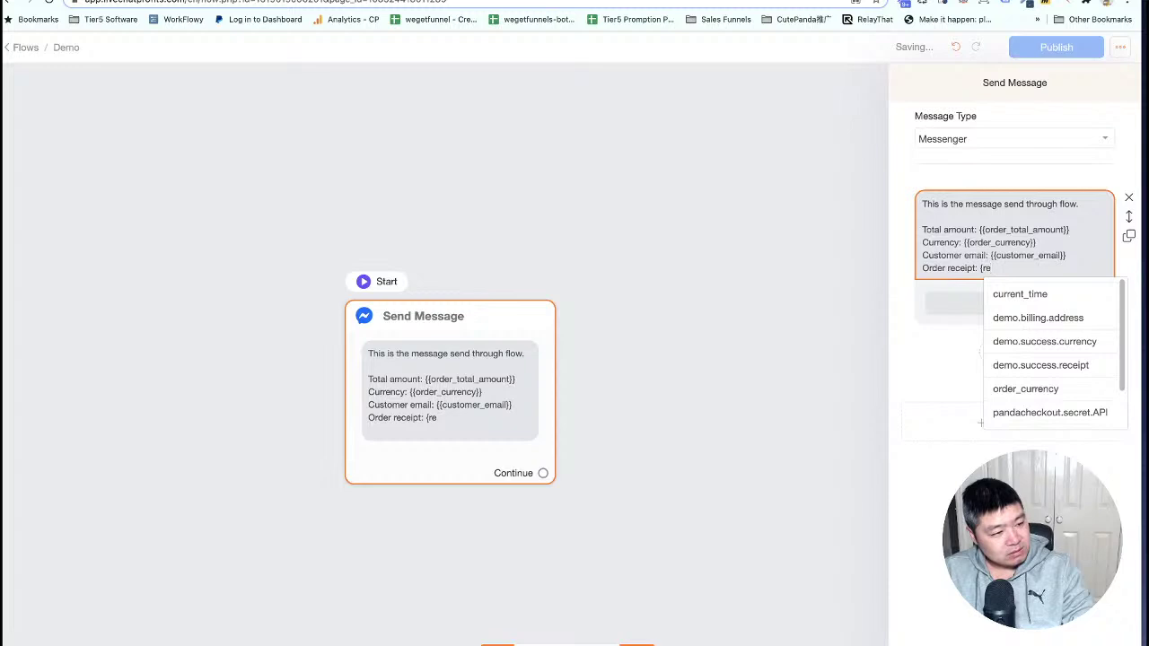
type("cei")
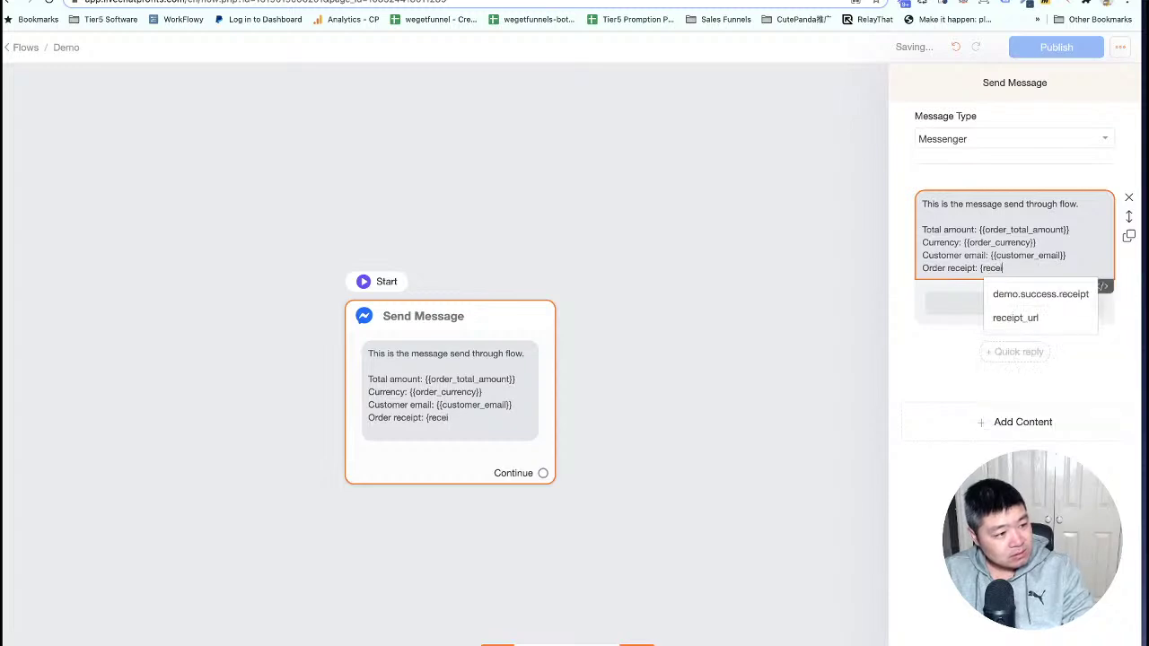
left_click(1015, 318)
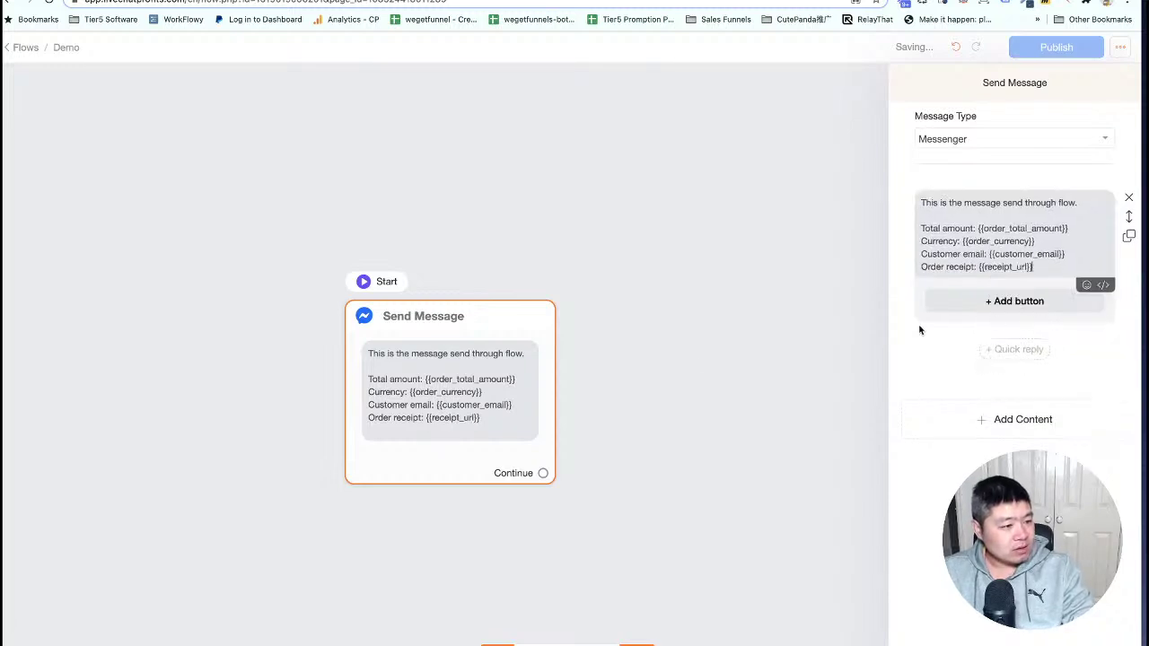
left_click(699, 362)
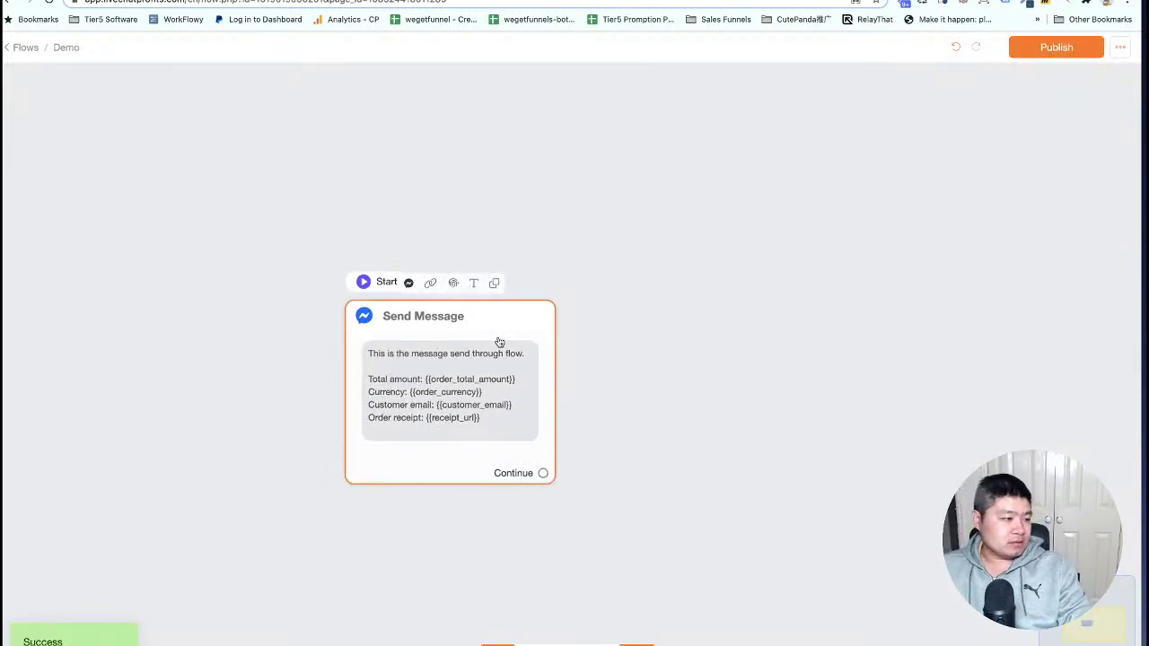
left_click_drag(499, 343, 496, 268)
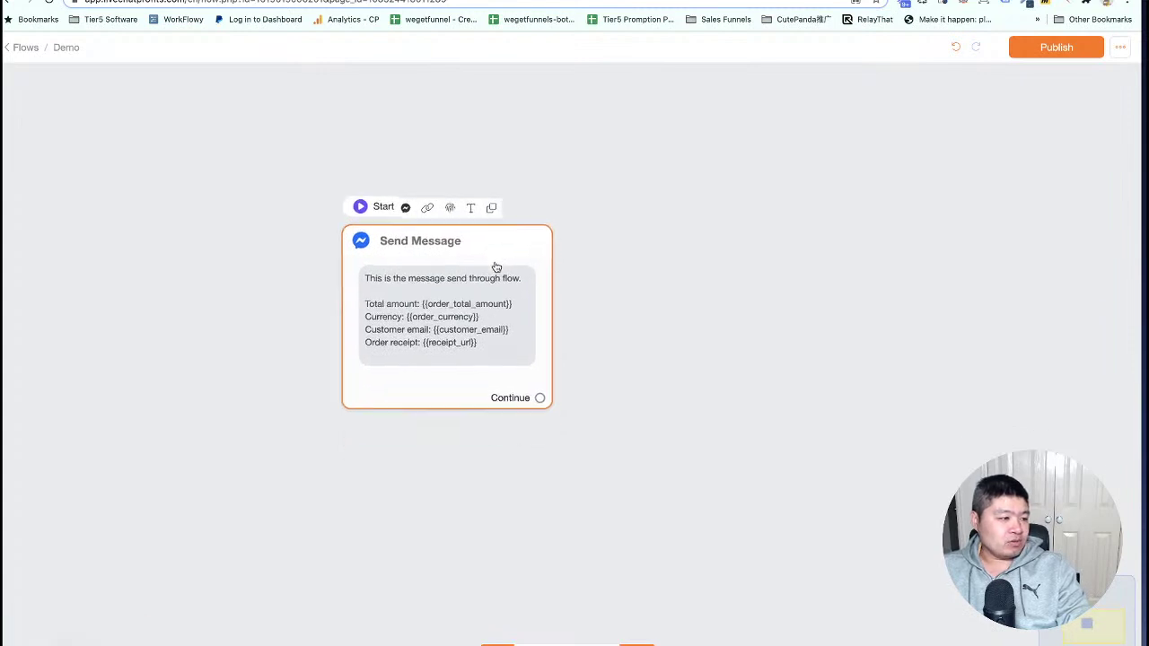
Copy the success flow's ID from the Chatrace page address and return to Panda Checkout.
left_click(448, 214)
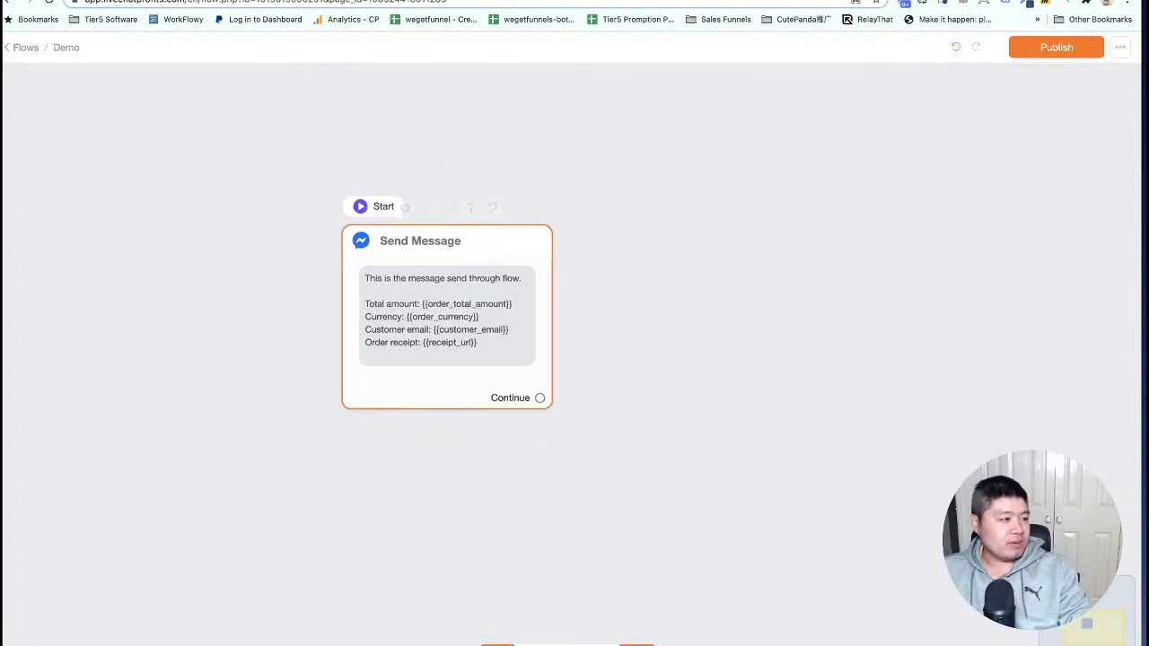
left_click(271, 2)
left_click_drag(288, 3, 355, 3)
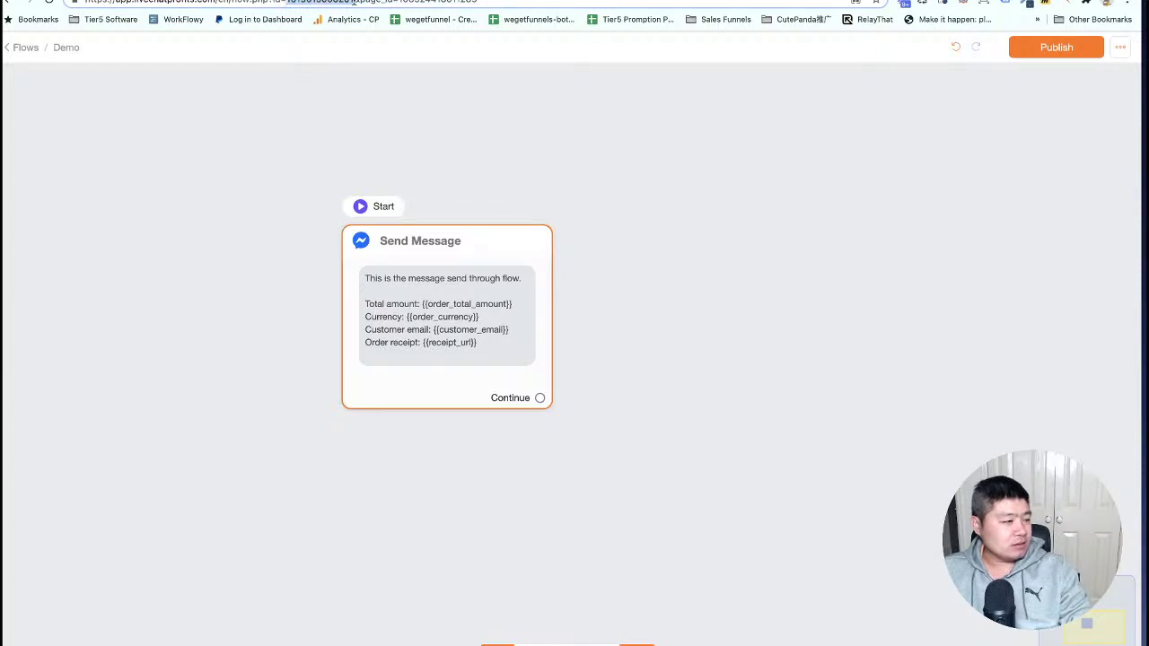
right_click(325, 3)
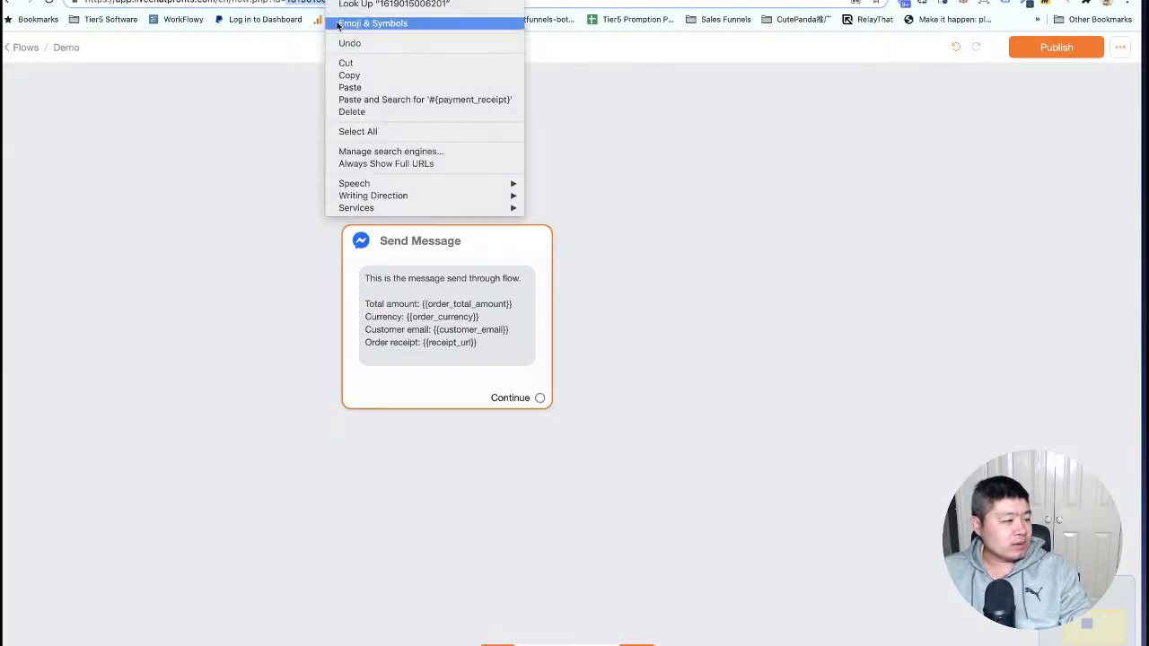
left_click(346, 74)
left_click(582, 147)
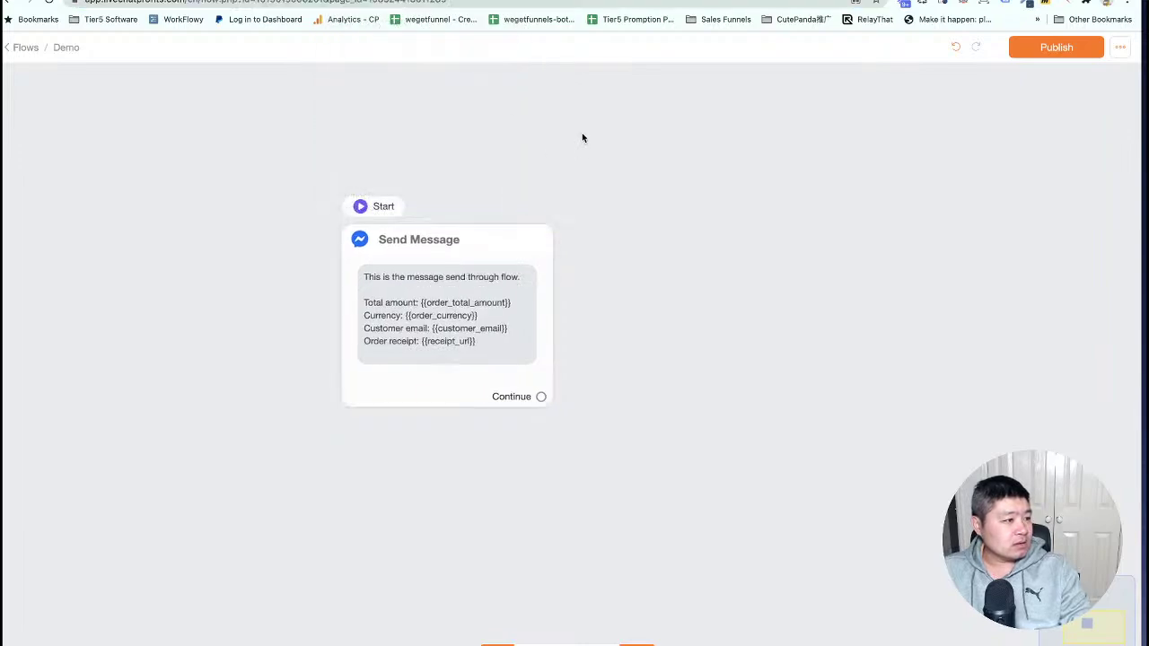
left_click(462, 1)
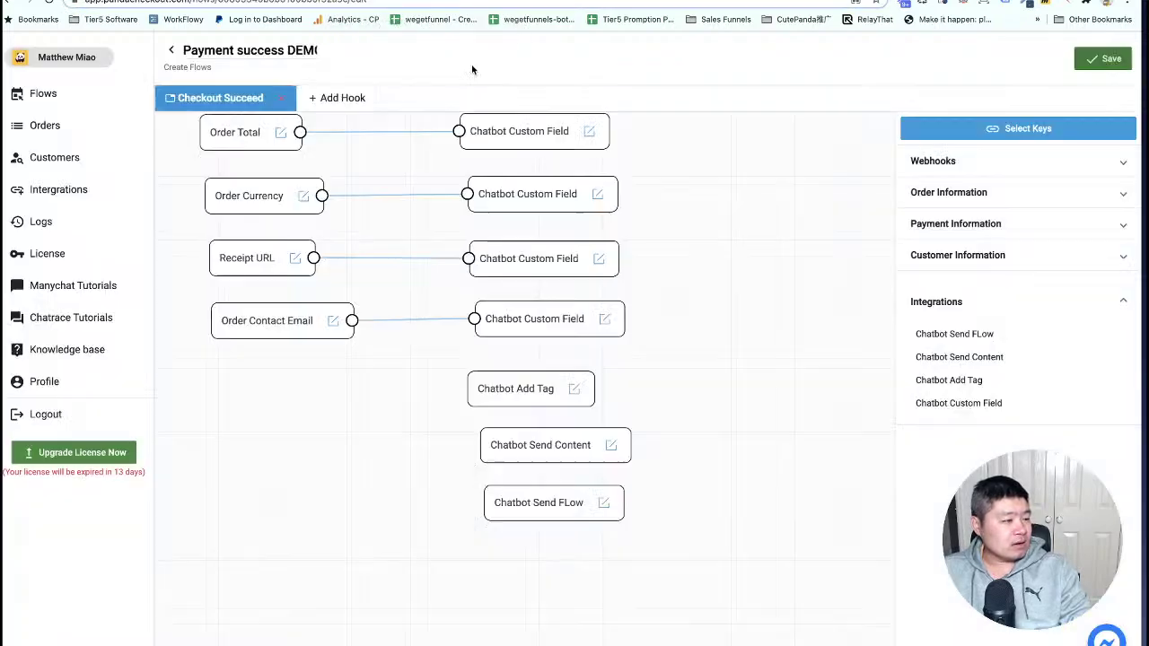
left_click(604, 507)
left_click(619, 518)
left_click(489, 377)
key("ctrl+v")
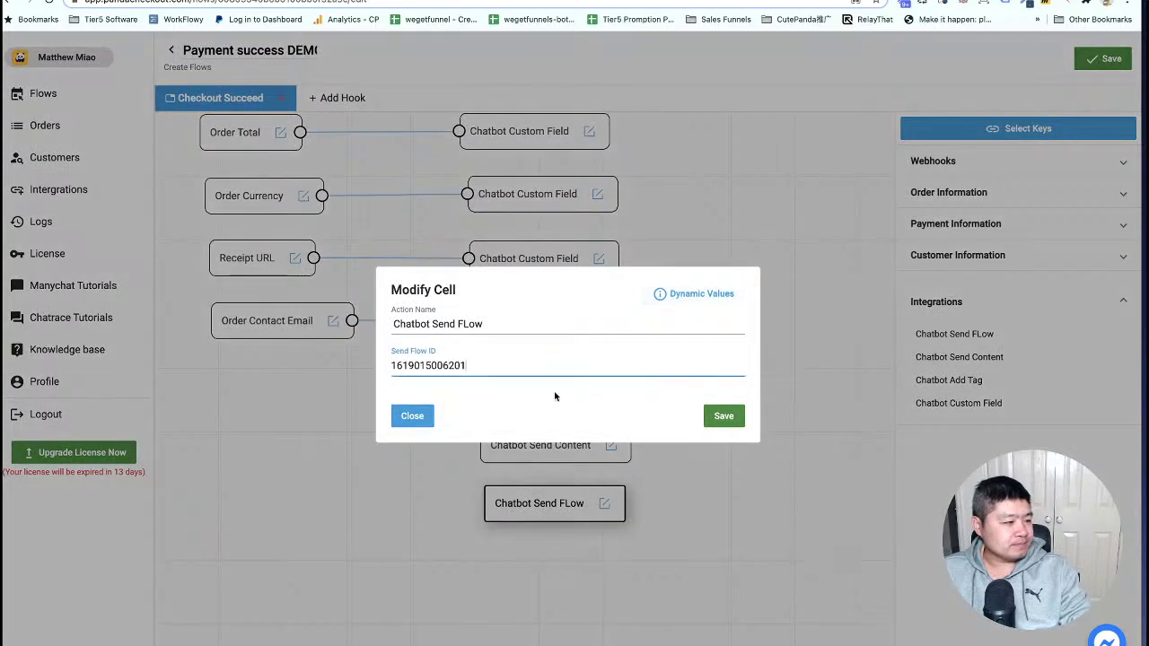
left_click(722, 418)
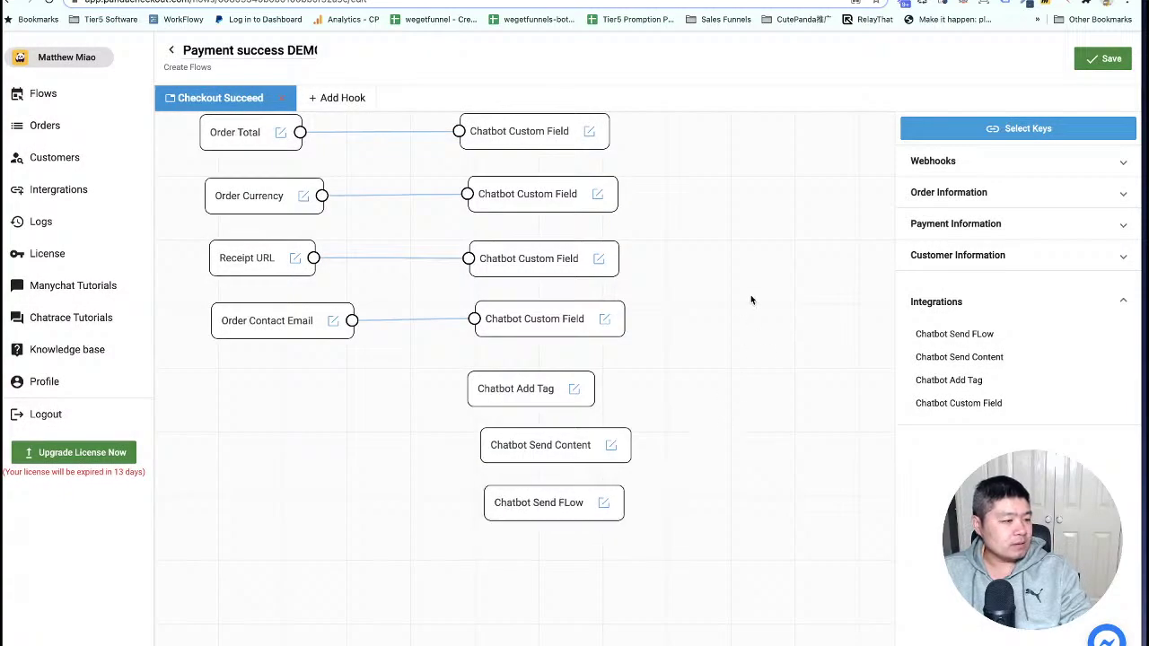
left_click(1110, 60)
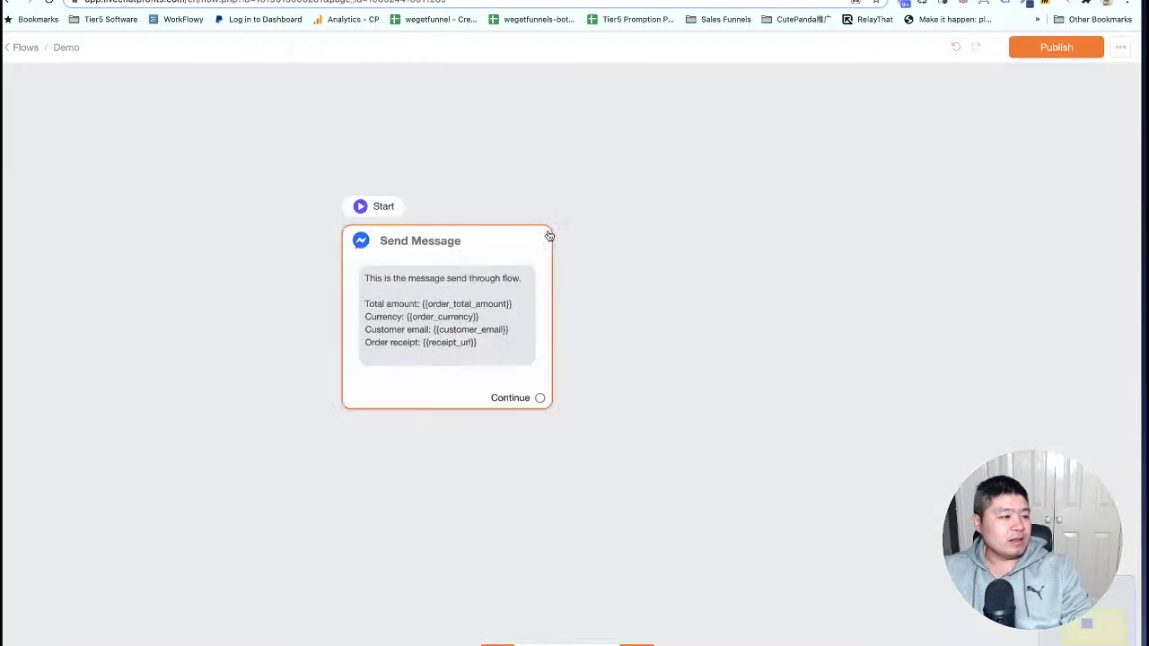
Publish the success flow, then re-save the second Demo flow's external request after checking its Body.
left_click(1046, 52)
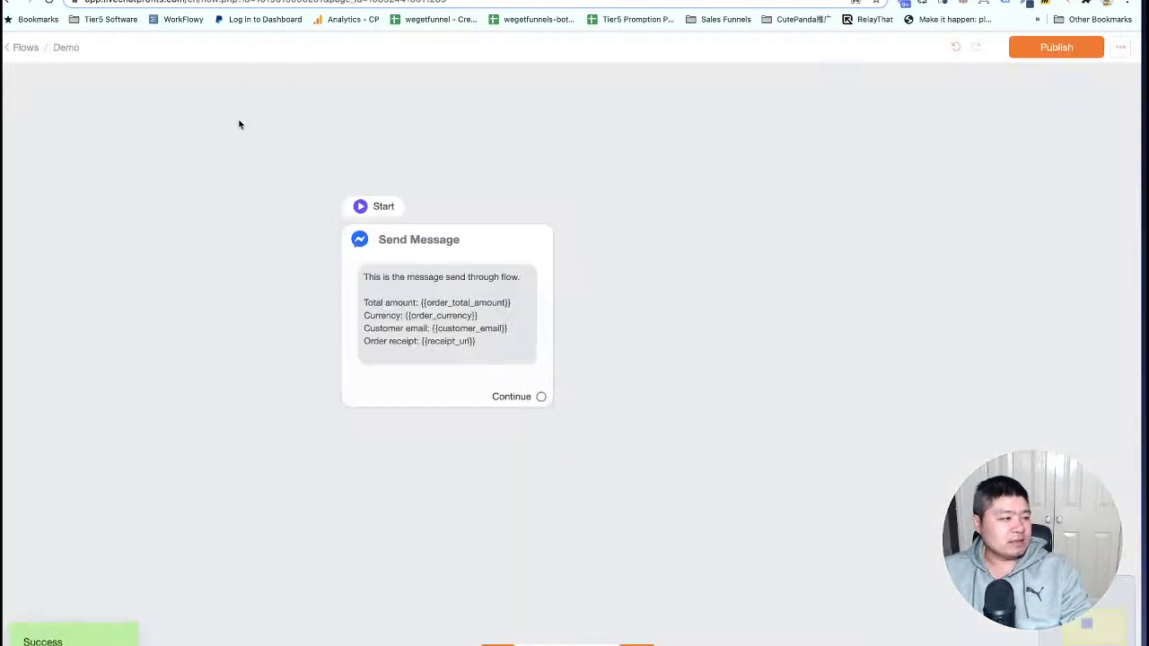
left_click(66, 49)
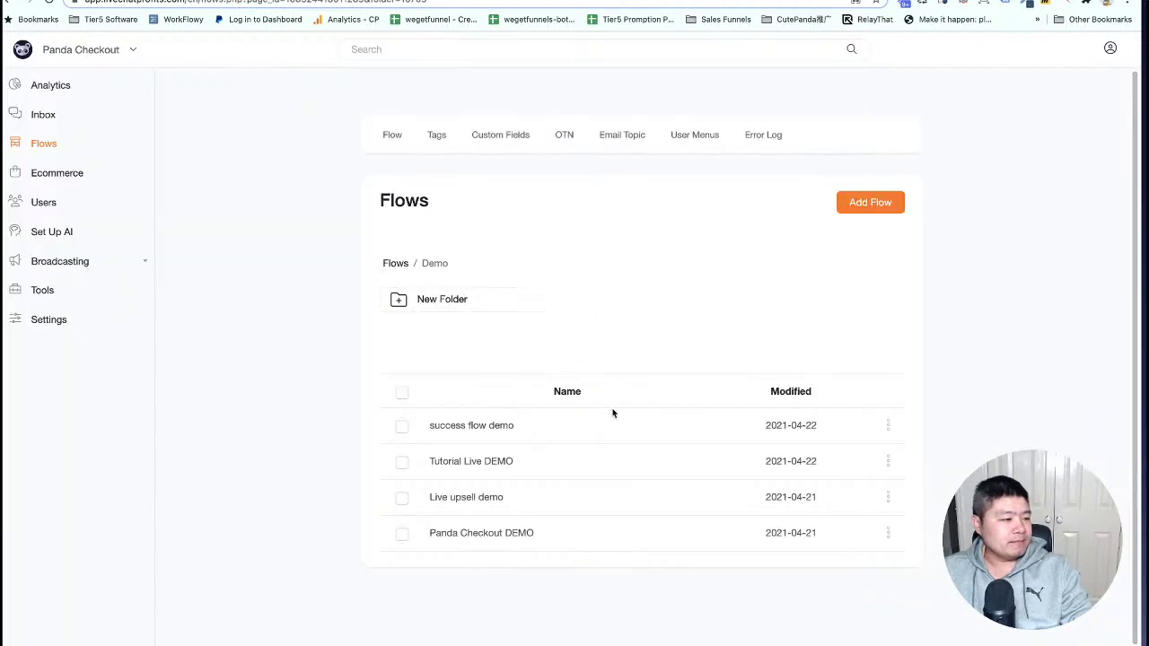
left_click(888, 462)
left_click(812, 393)
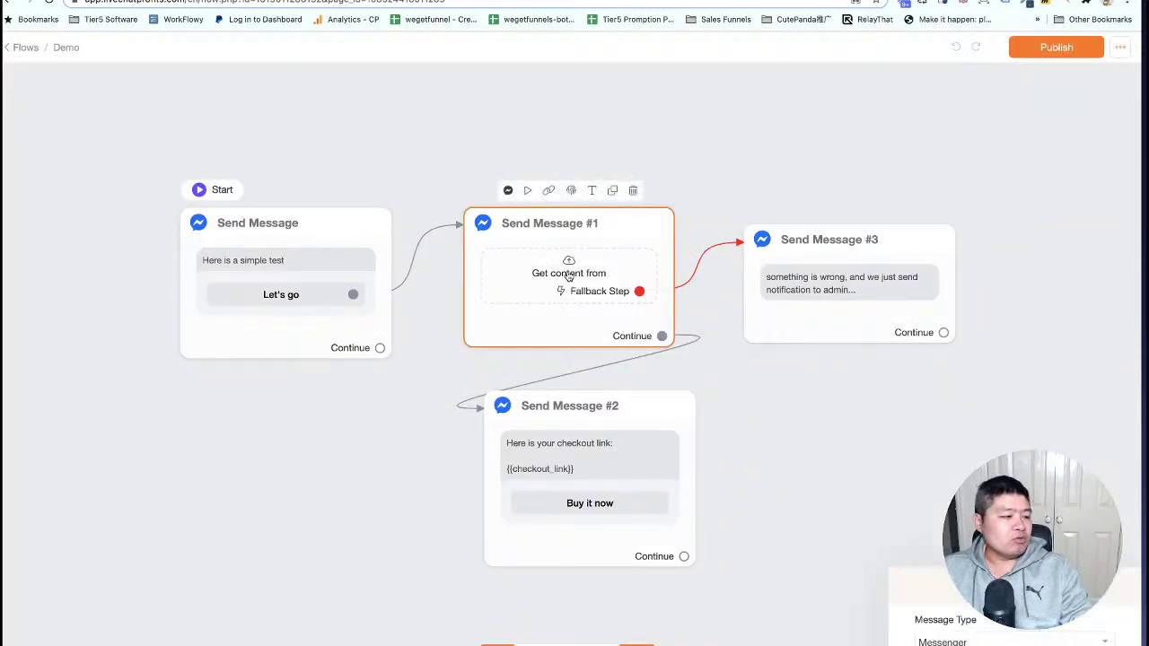
left_click(568, 276)
left_click(1013, 237)
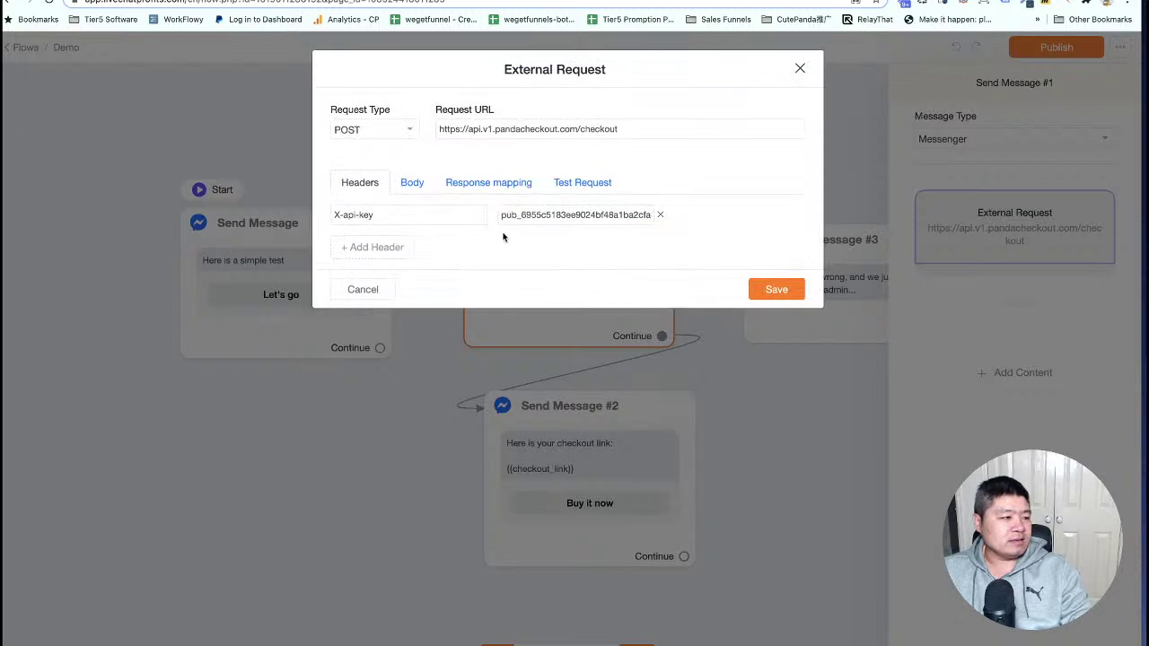
left_click(413, 183)
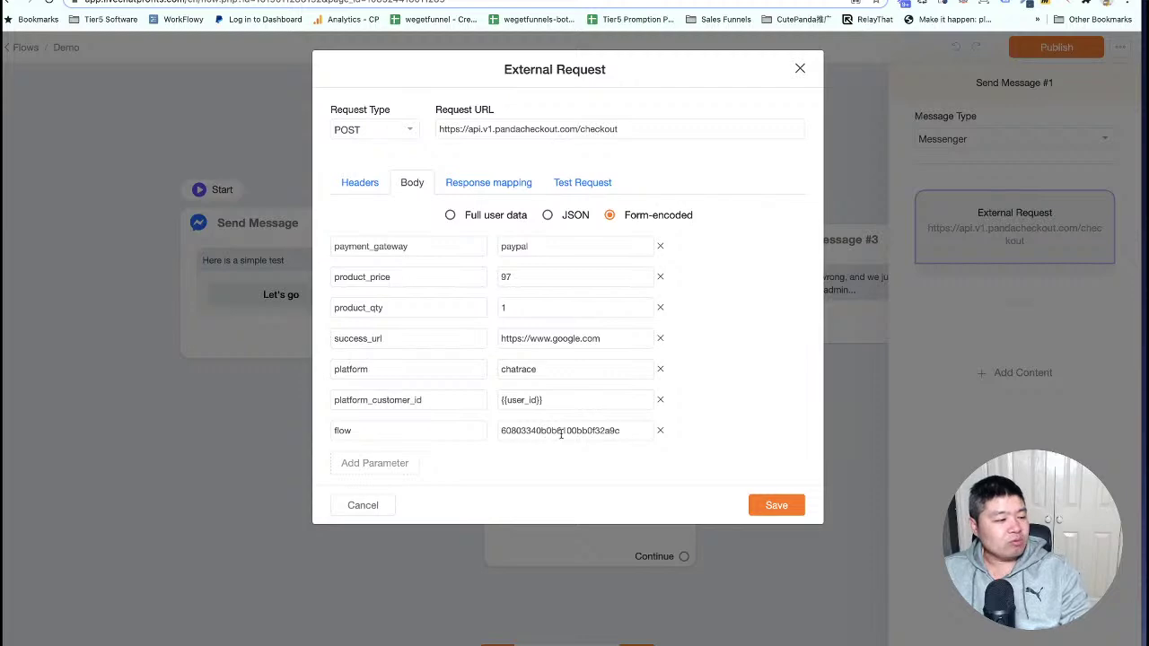
left_click(777, 505)
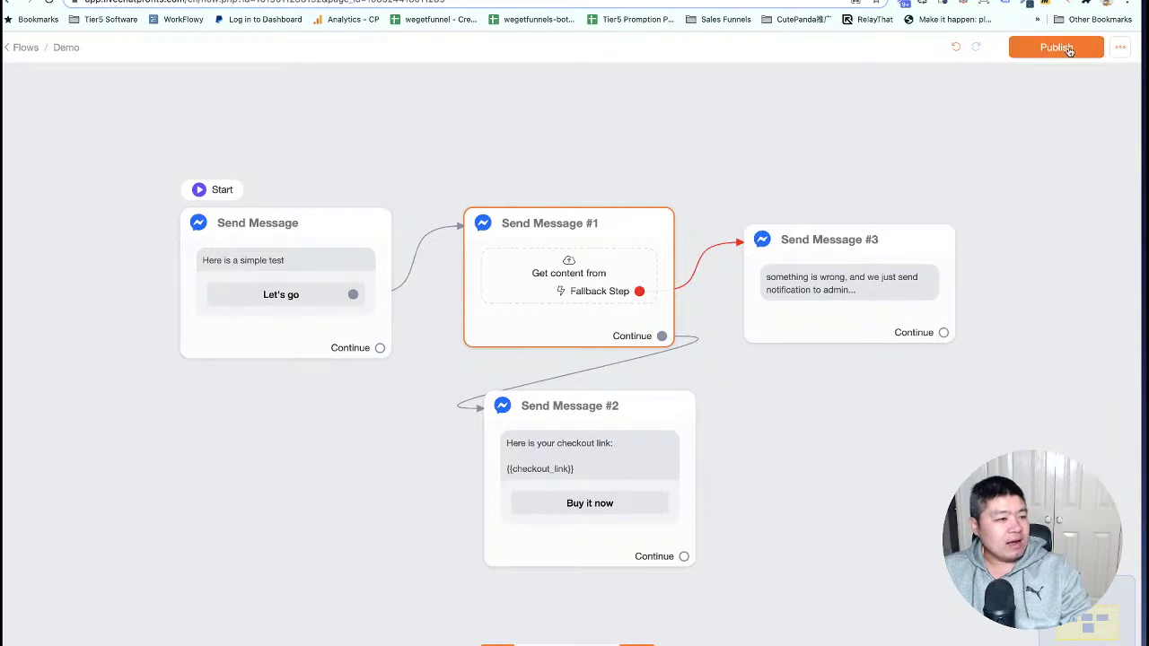
Publish the checkout flow and bring the Panda Checkout hook diagram into view.
left_click(1057, 47)
left_click(431, 0)
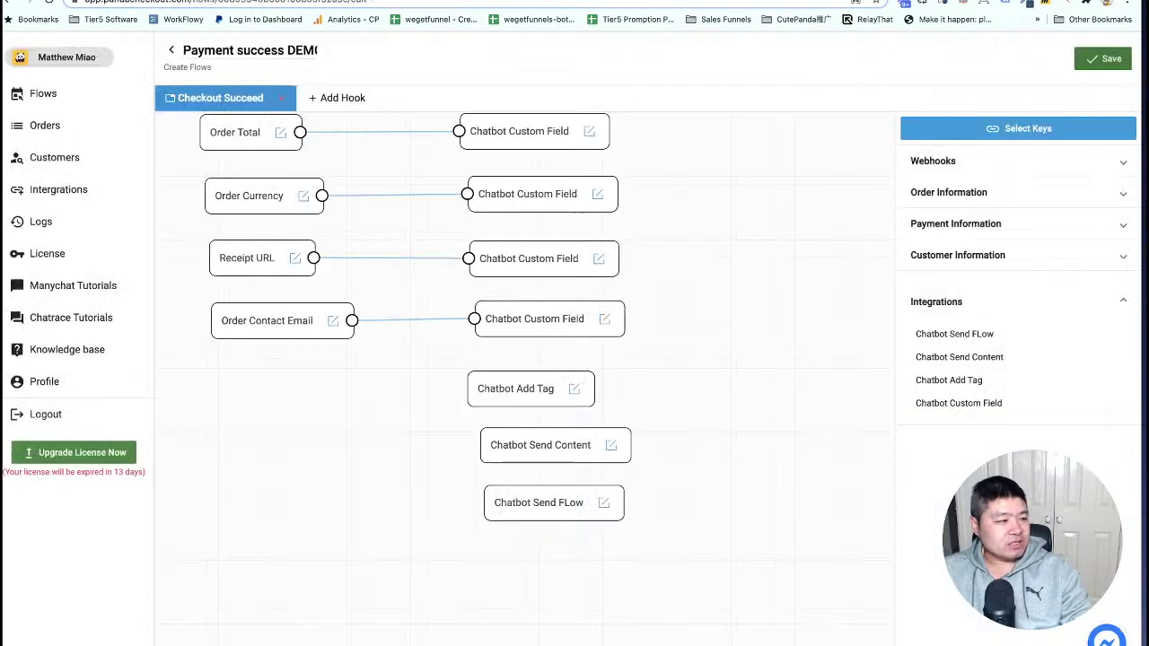
left_click_drag(325, 373, 323, 464)
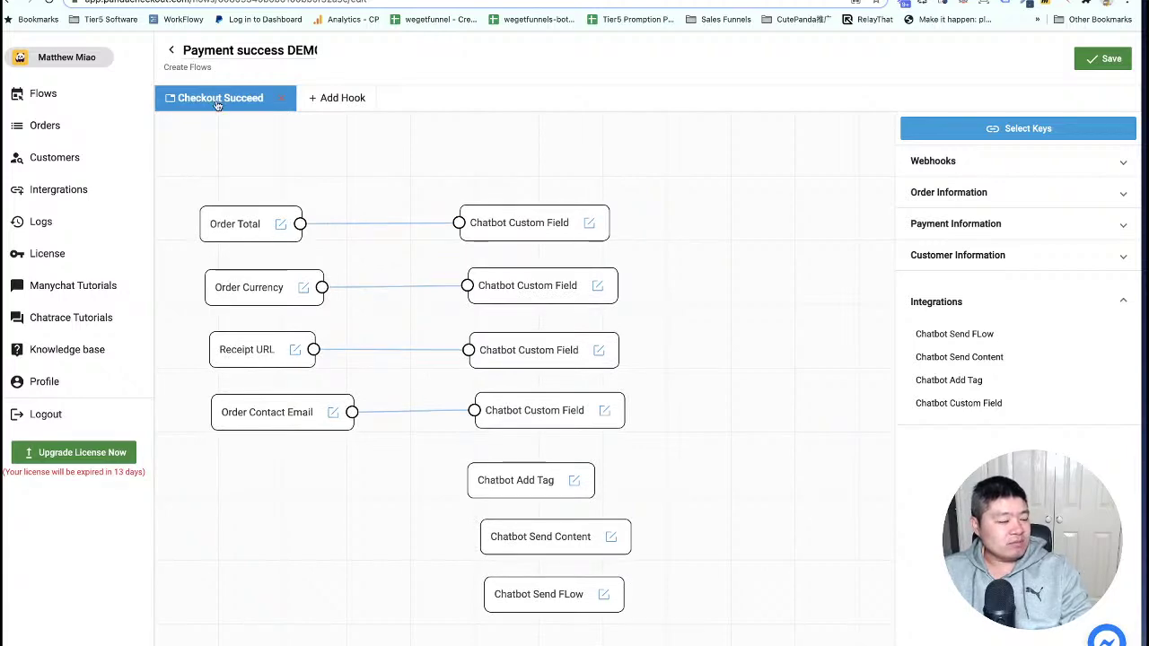
left_click_drag(310, 183, 338, 166)
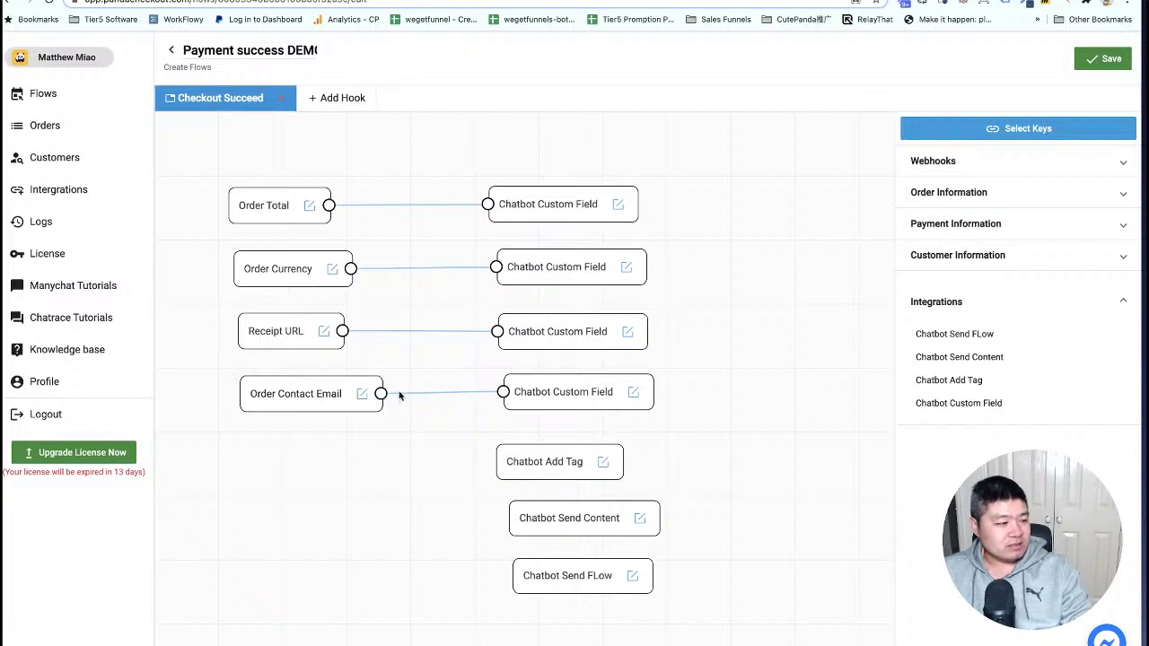
left_click_drag(728, 456, 711, 405)
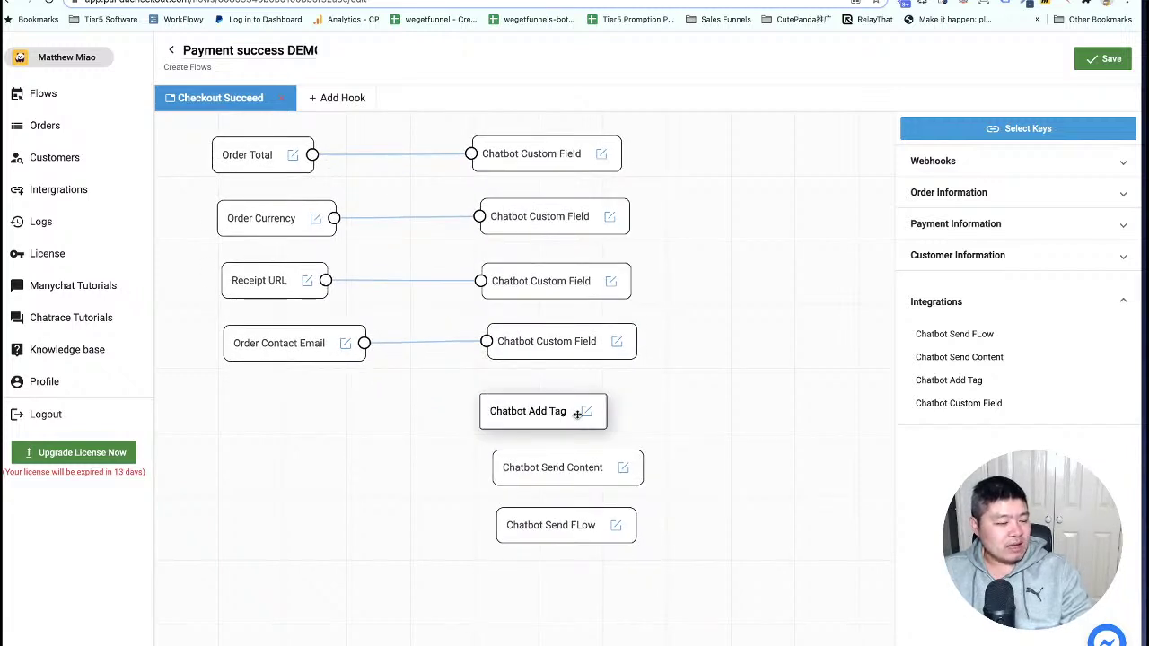
Review the Chatbot Send Content message without changes and re-save the payment success hook.
left_click(625, 469)
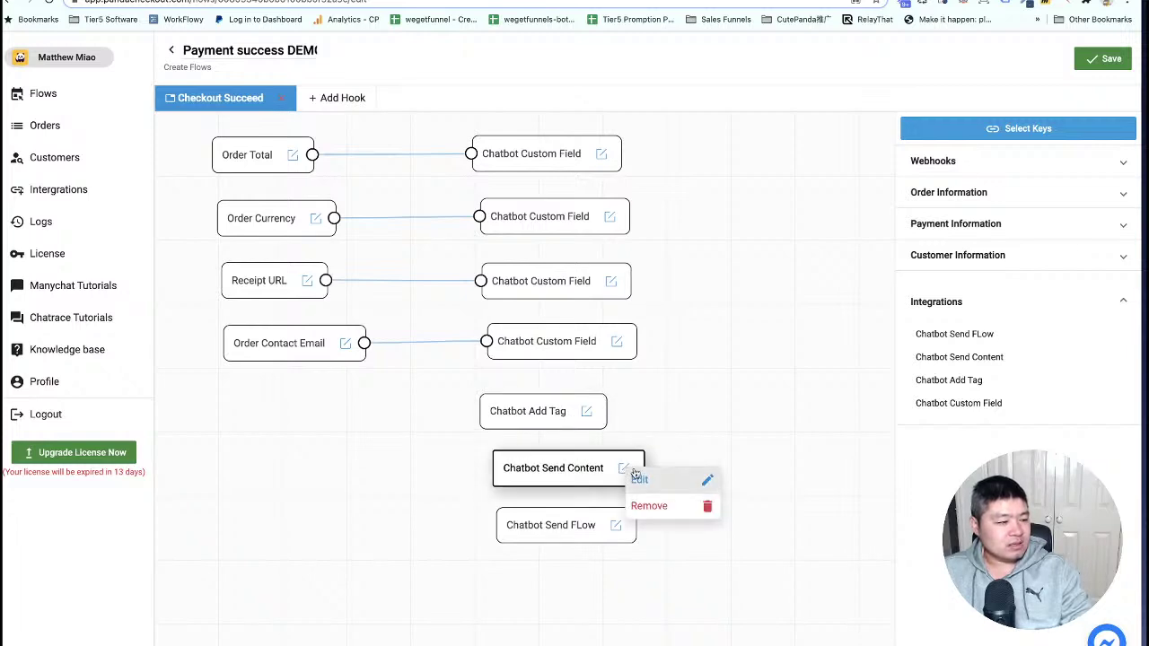
left_click(640, 480)
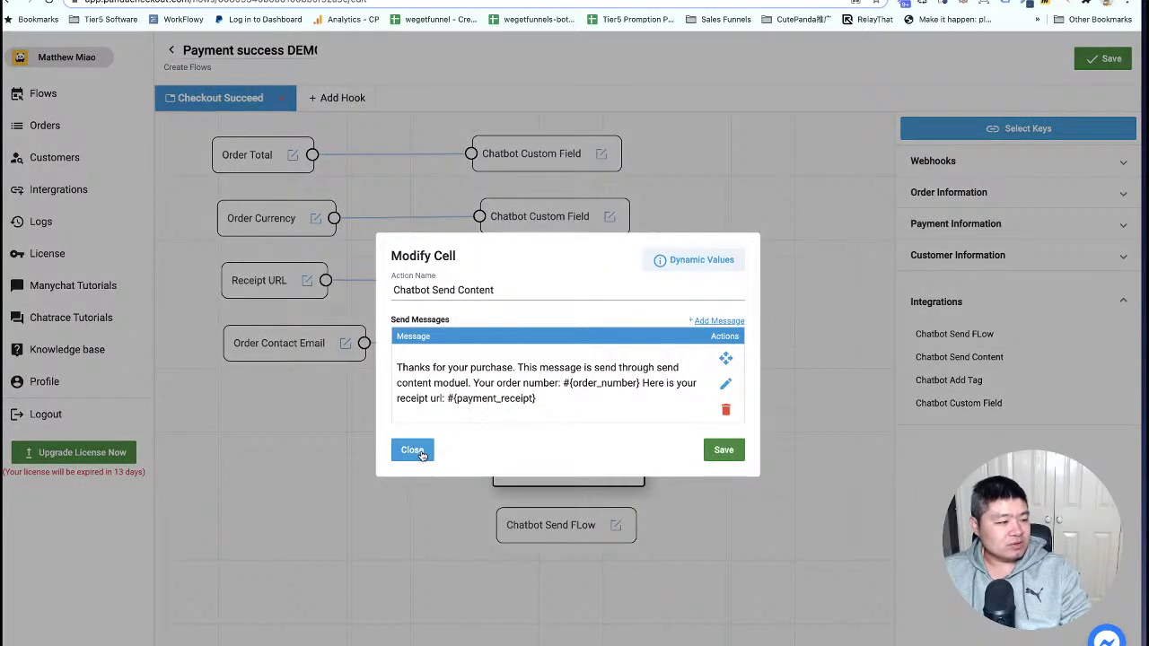
left_click(412, 452)
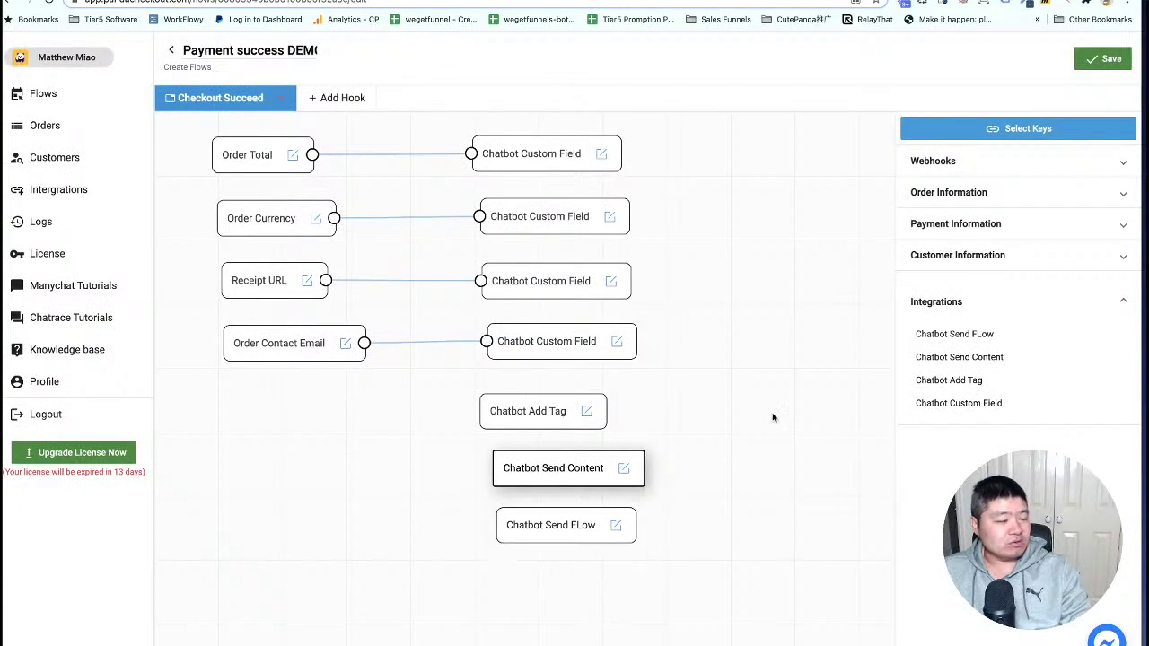
left_click(762, 390)
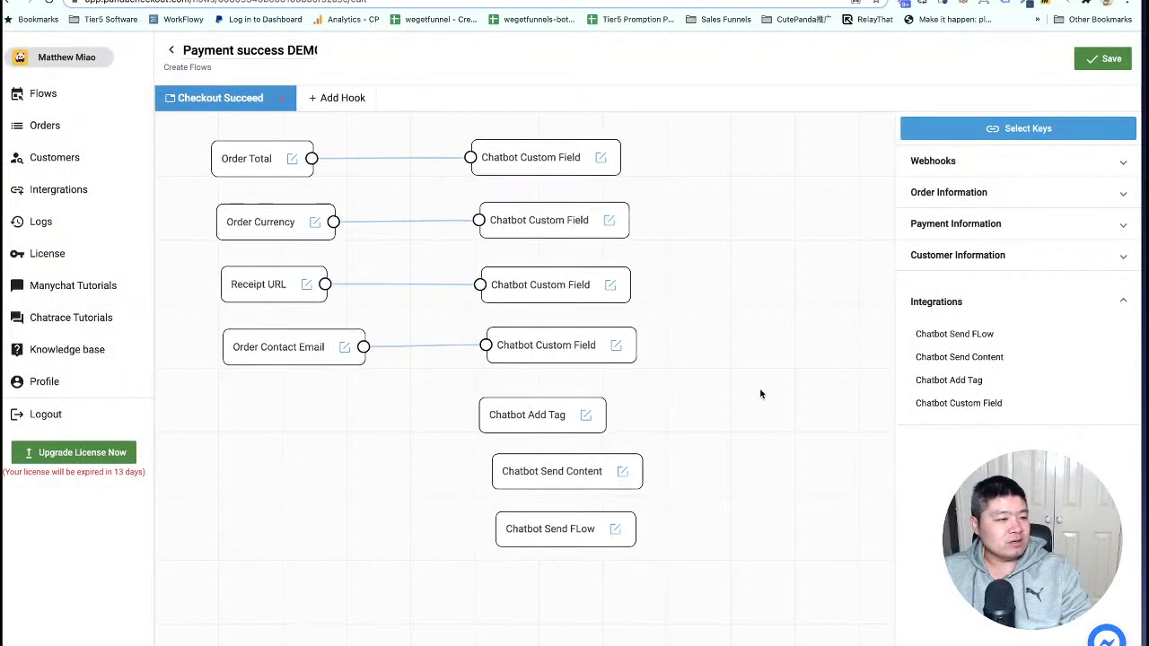
left_click(1107, 60)
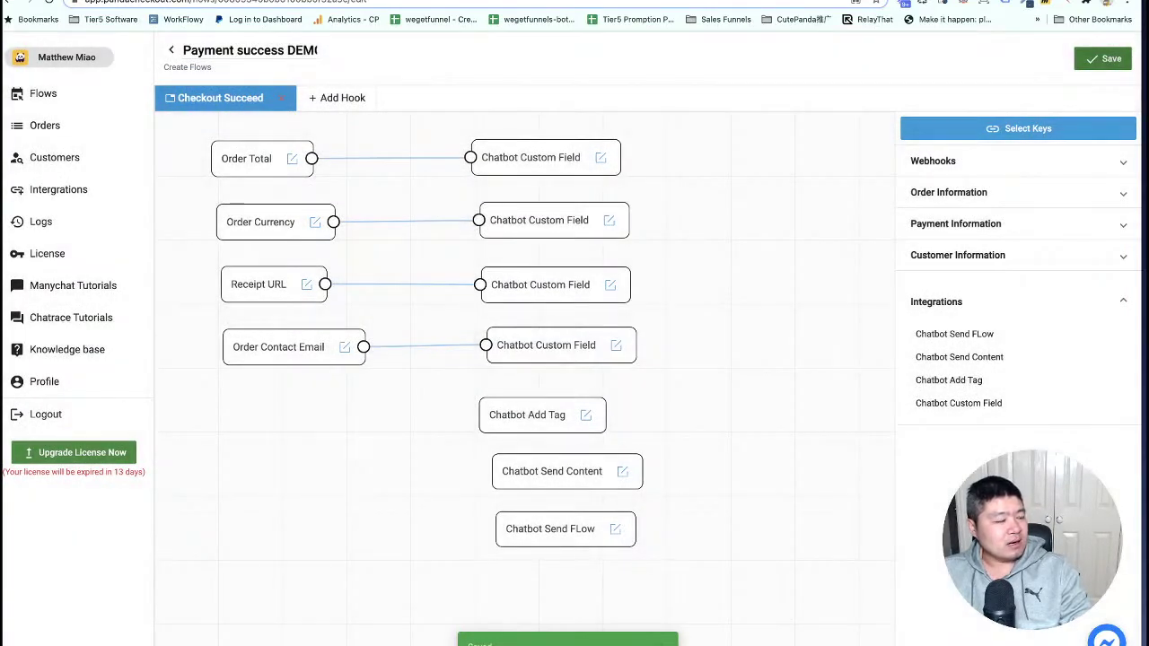
key("ctrl+Tab")
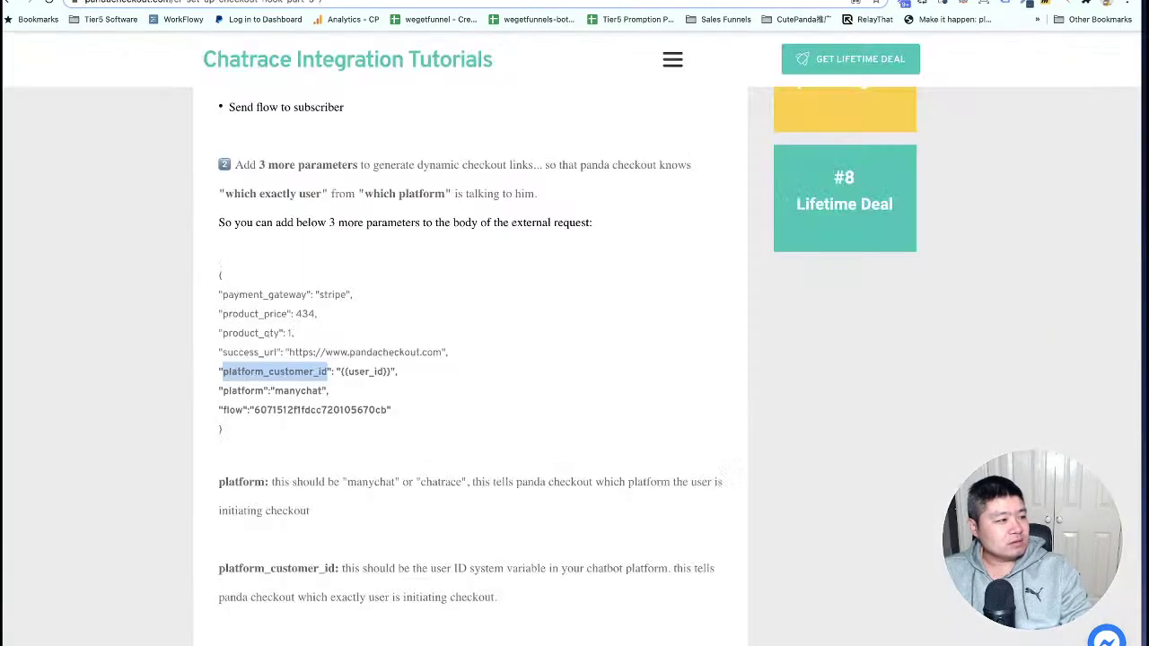
Open the test subscriber's profile and scroll through its custom fields and tags.
left_click(374, 0)
left_click(324, 2)
left_click(225, 1)
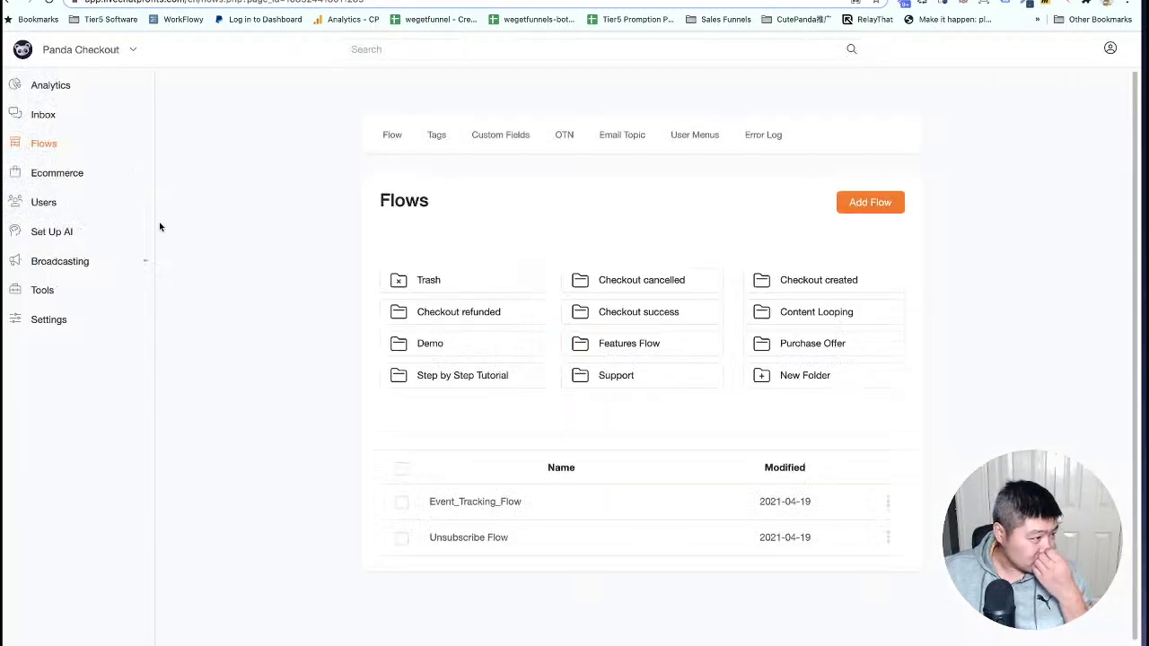
left_click(45, 205)
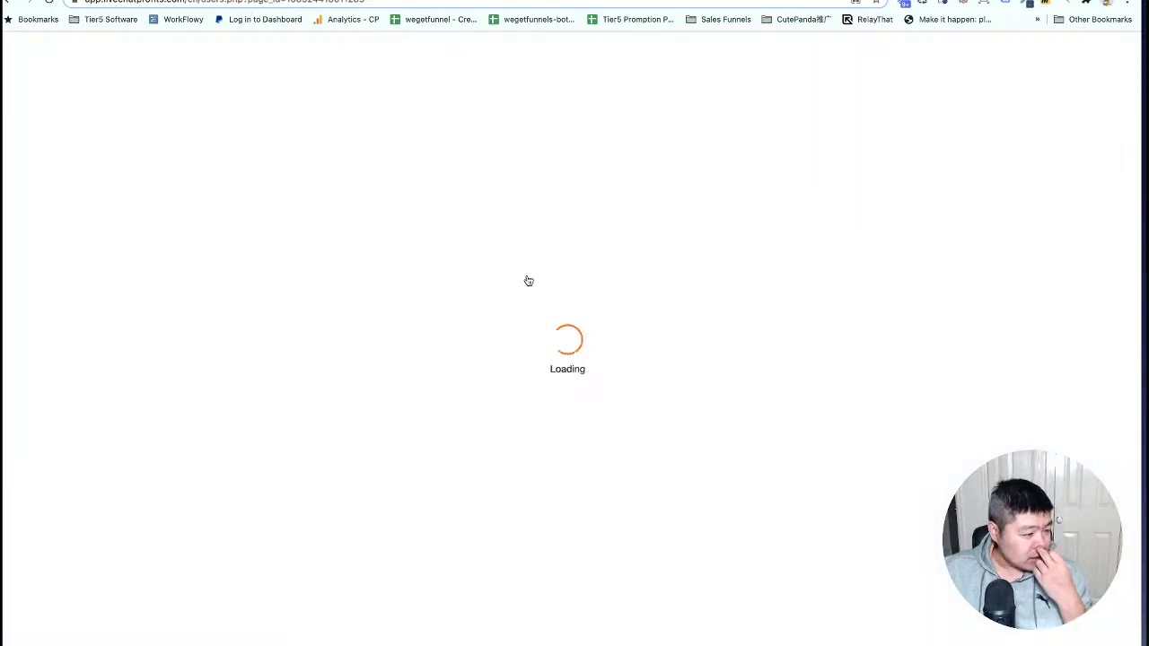
left_click(493, 267)
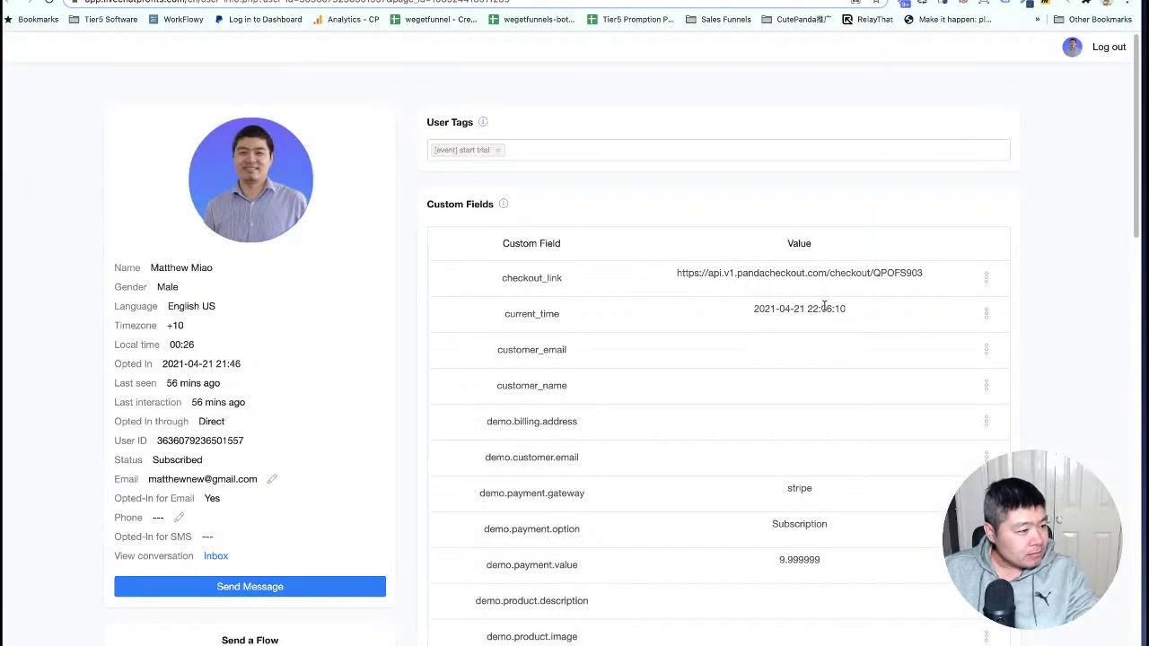
scroll(824, 306, "down", 5)
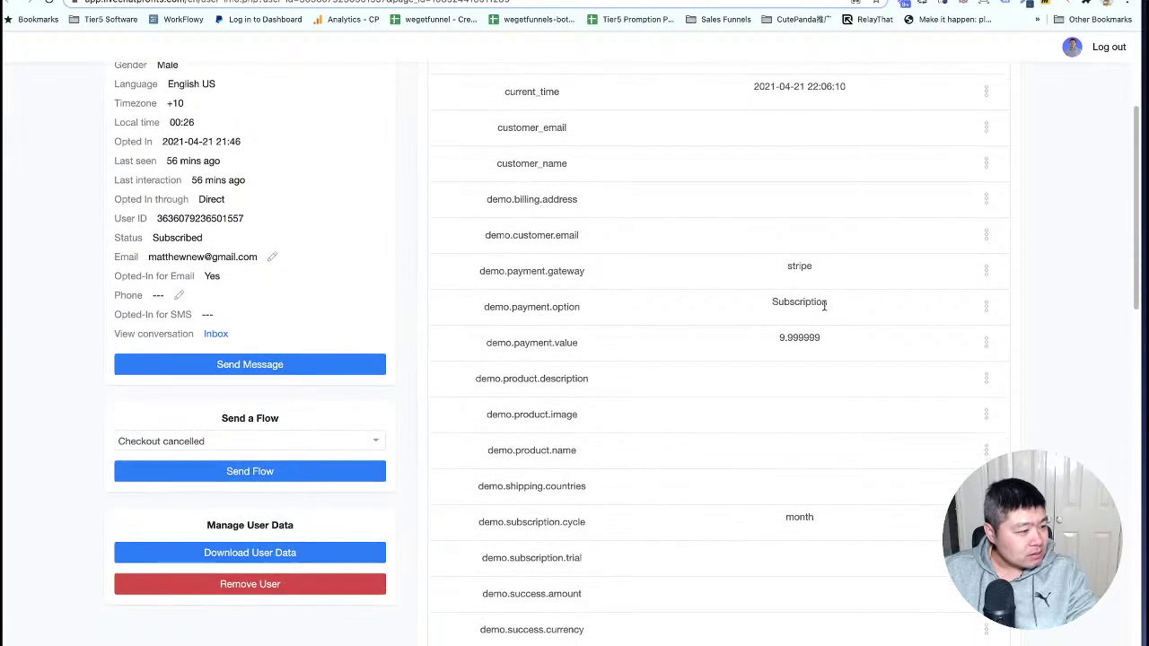
scroll(825, 307, "down", 9)
scroll(826, 310, "down", 10)
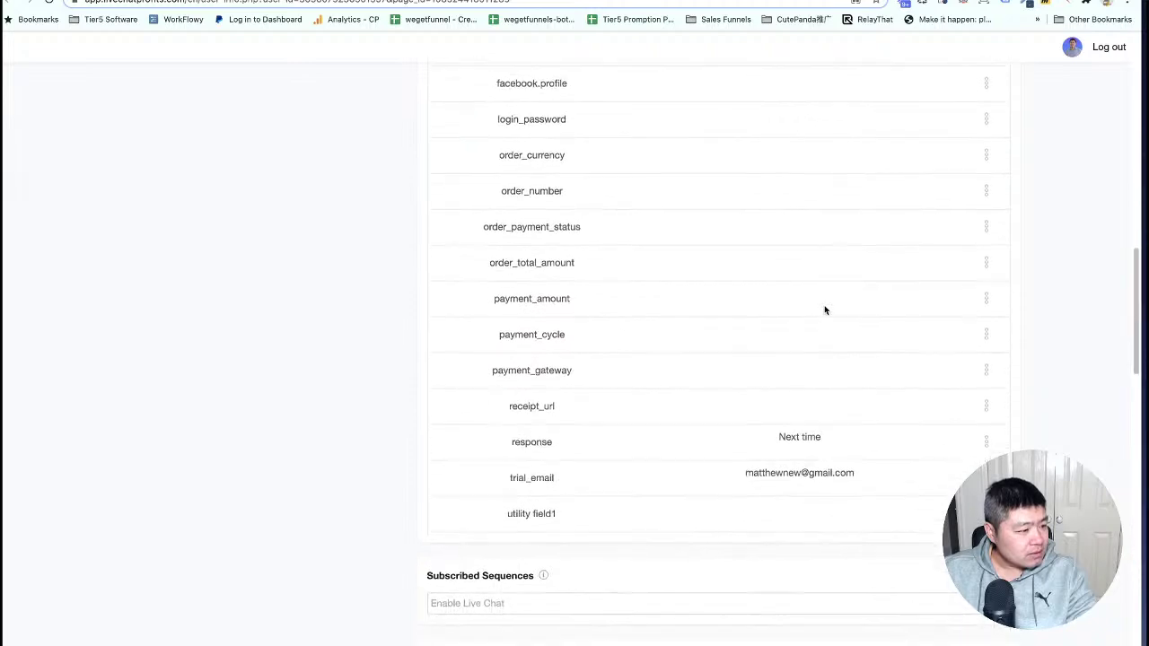
scroll(825, 310, "down", 1)
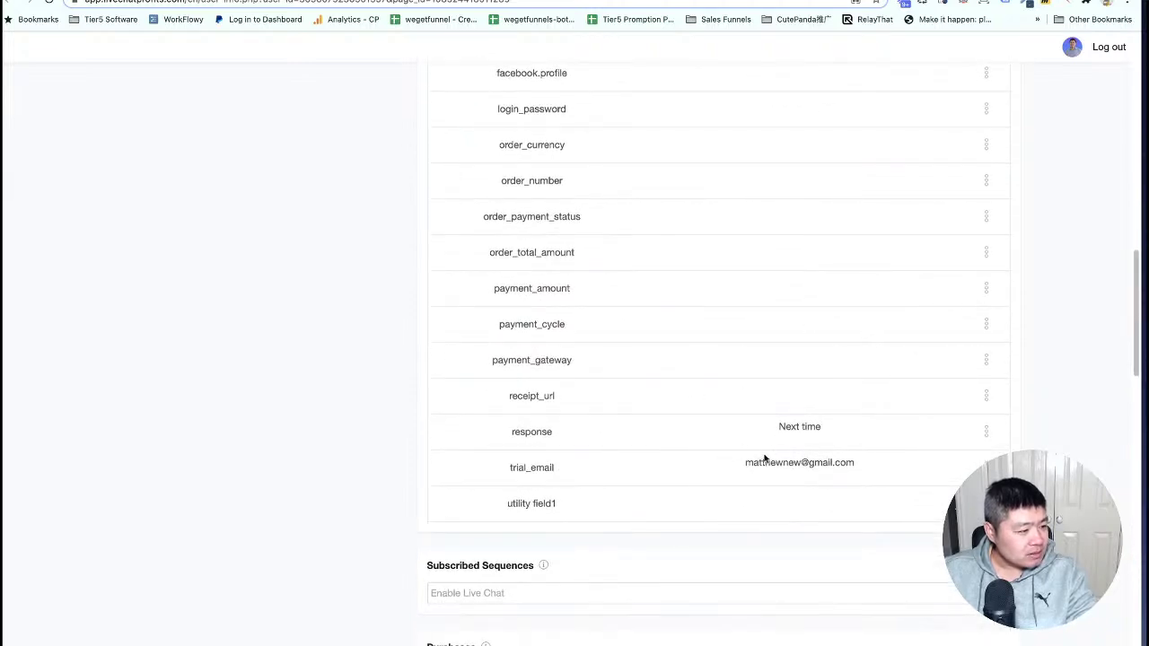
scroll(815, 426, "down", 3)
scroll(815, 427, "up", 17)
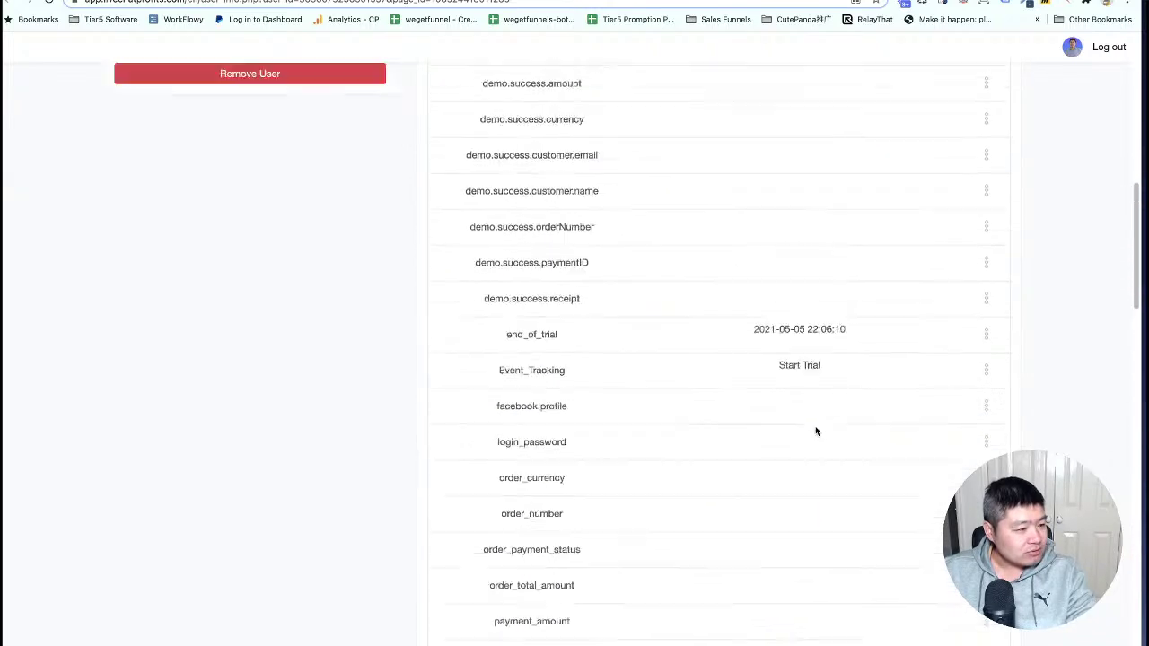
scroll(816, 431, "up", 9)
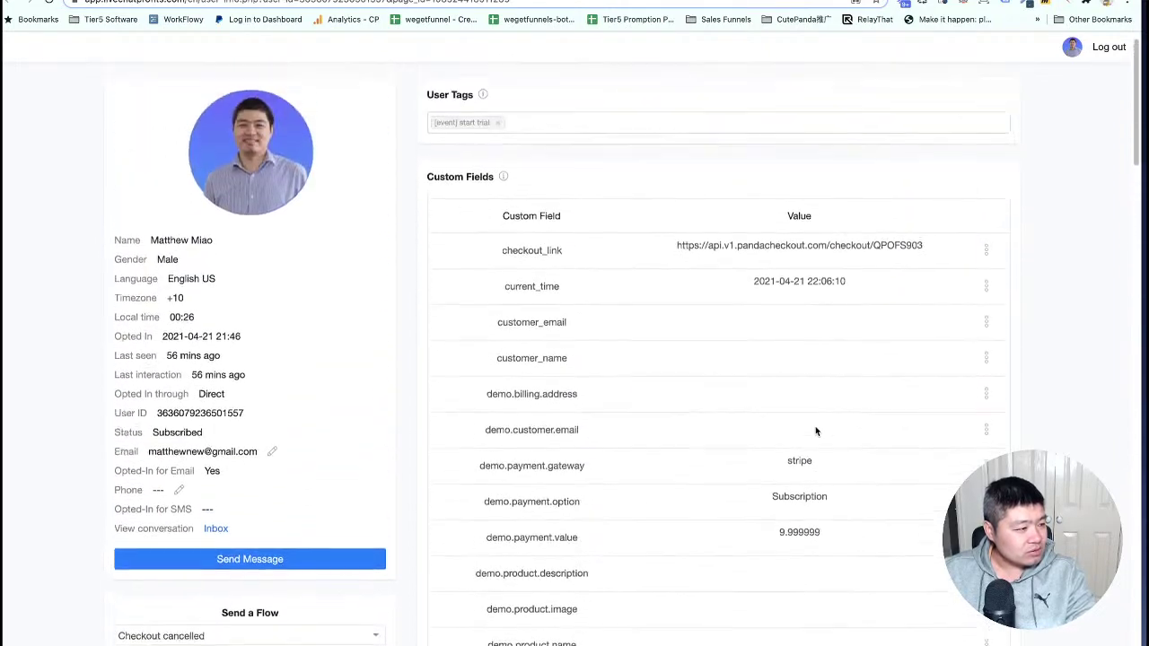
Remove the '[event] start trial' tag and reload the profile to confirm it's gone.
left_click(499, 152)
right_click(401, 182)
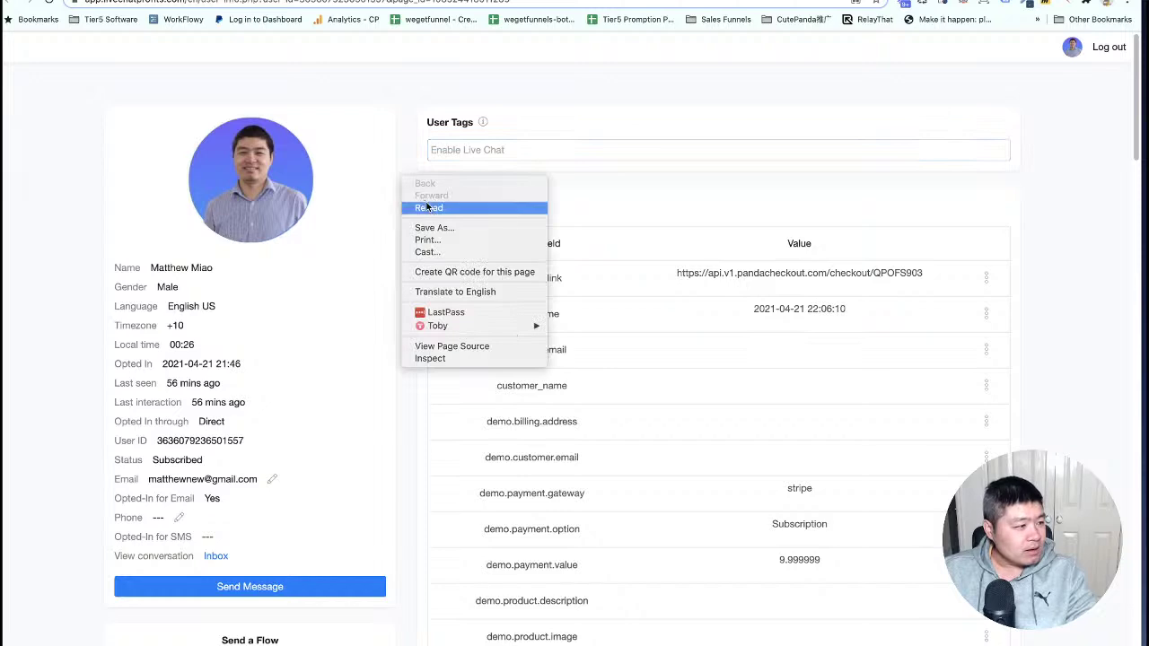
left_click(434, 210)
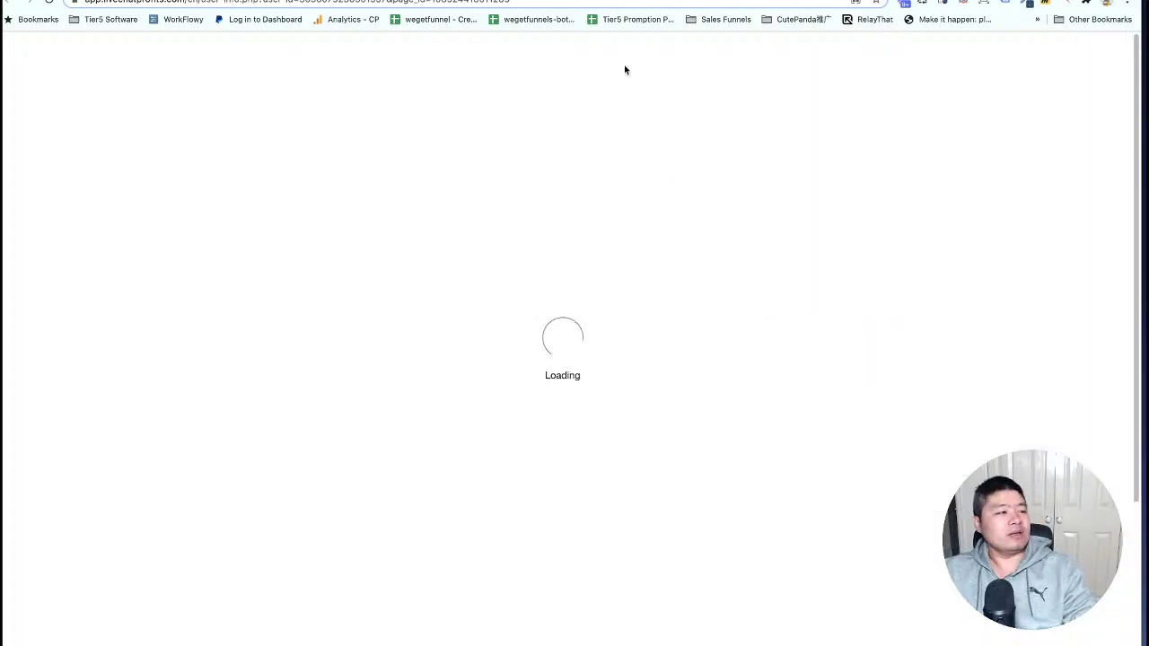
left_click(633, 1)
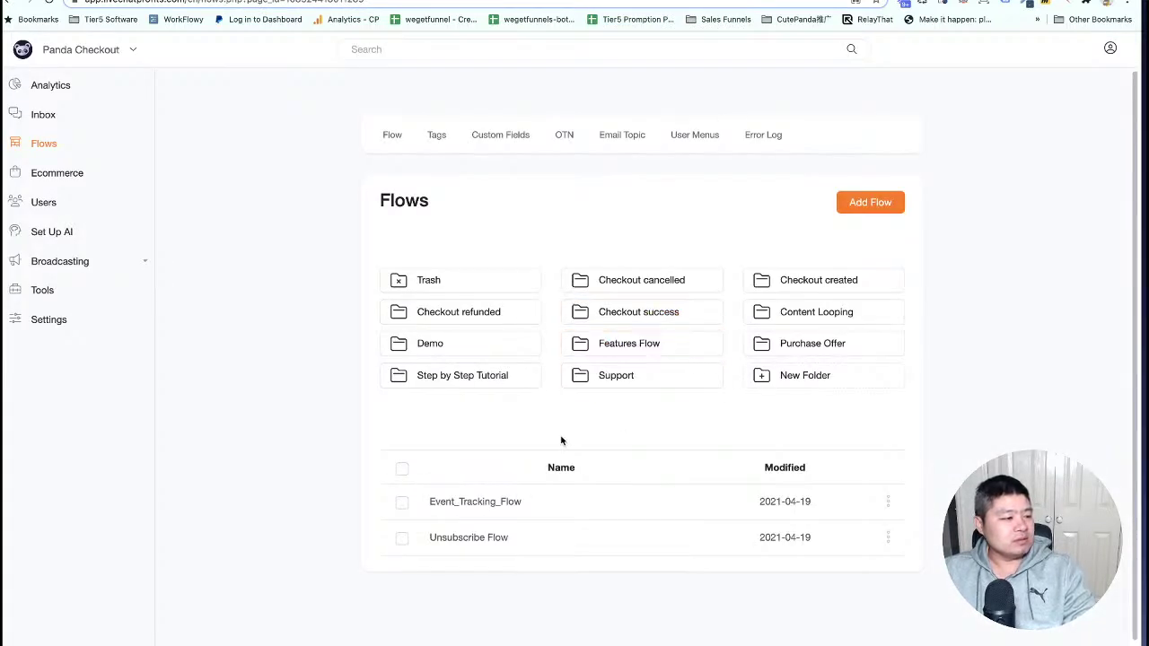
Open Tutorial Live DEMO from the Demo folder and restart it in the Messenger test chat.
left_click(464, 354)
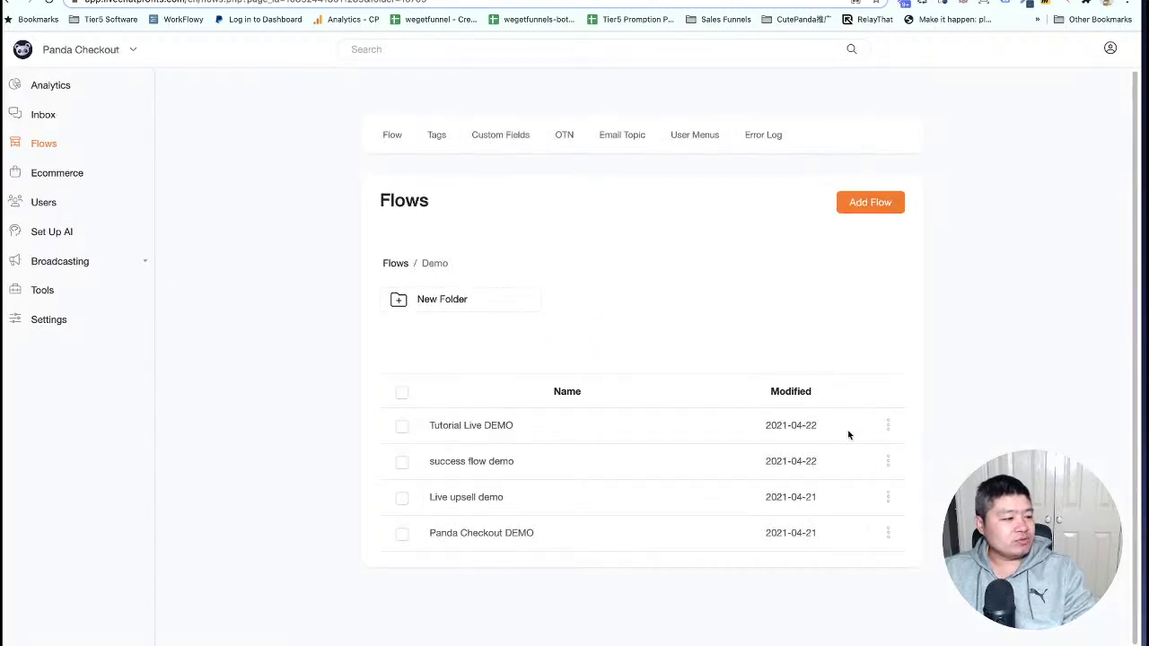
left_click(887, 425)
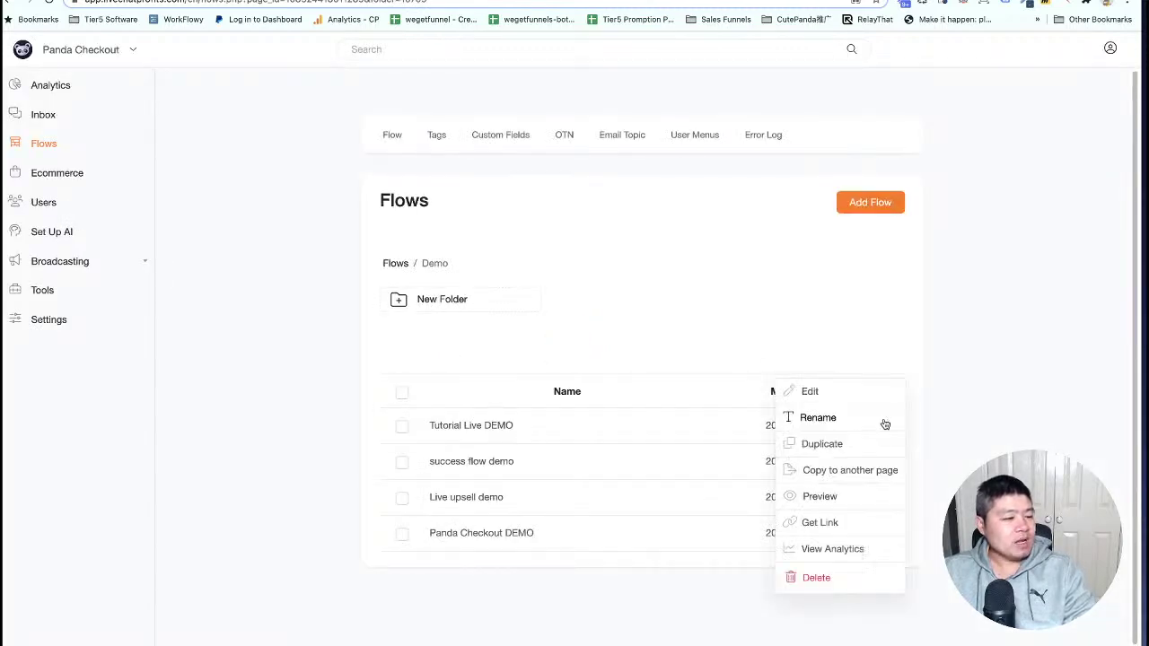
left_click(813, 390)
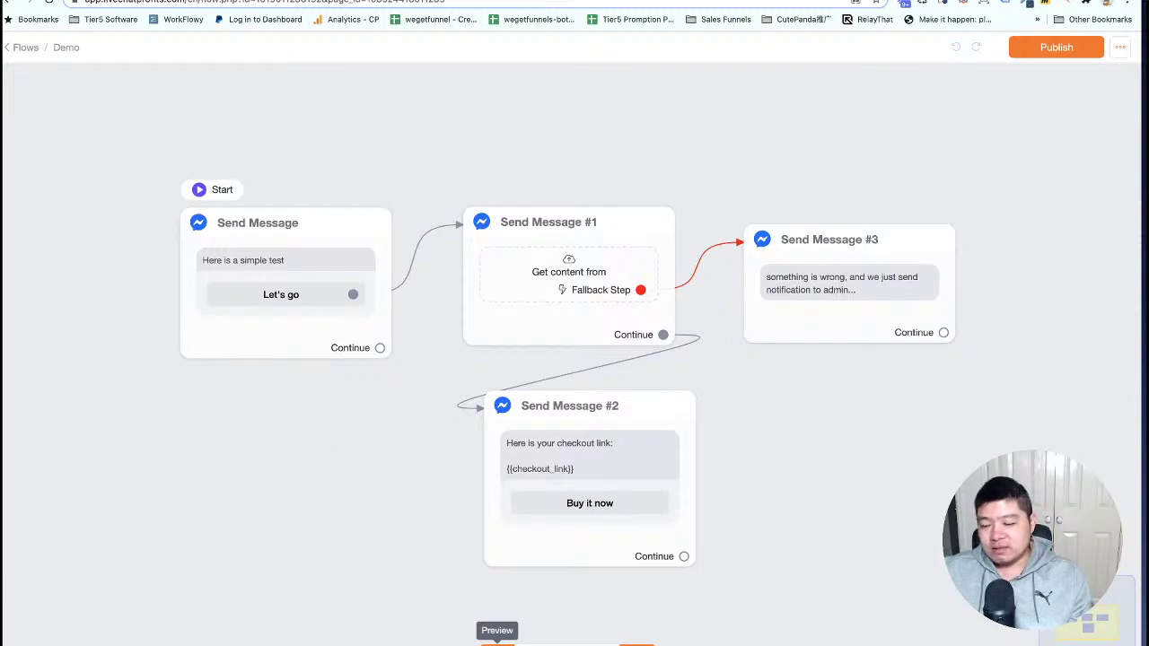
key("super+Tab")
left_click(571, 606)
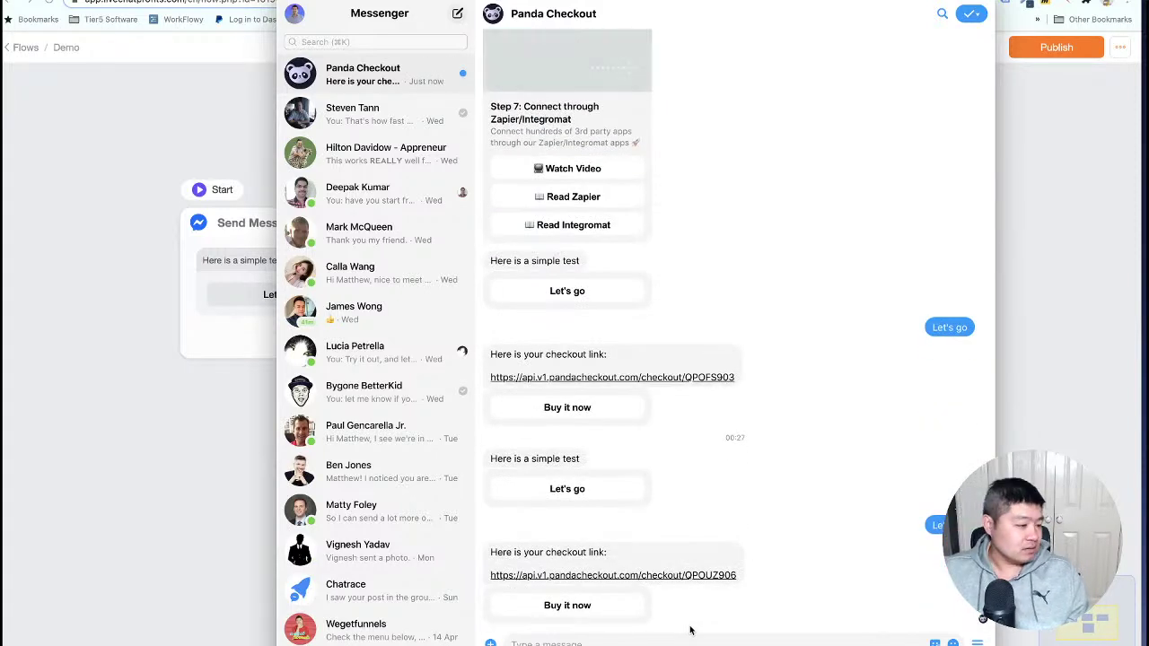
Follow the Buy it now link to PayPal's sandbox login, then reopen Send Message #1's request body.
left_click(592, 606)
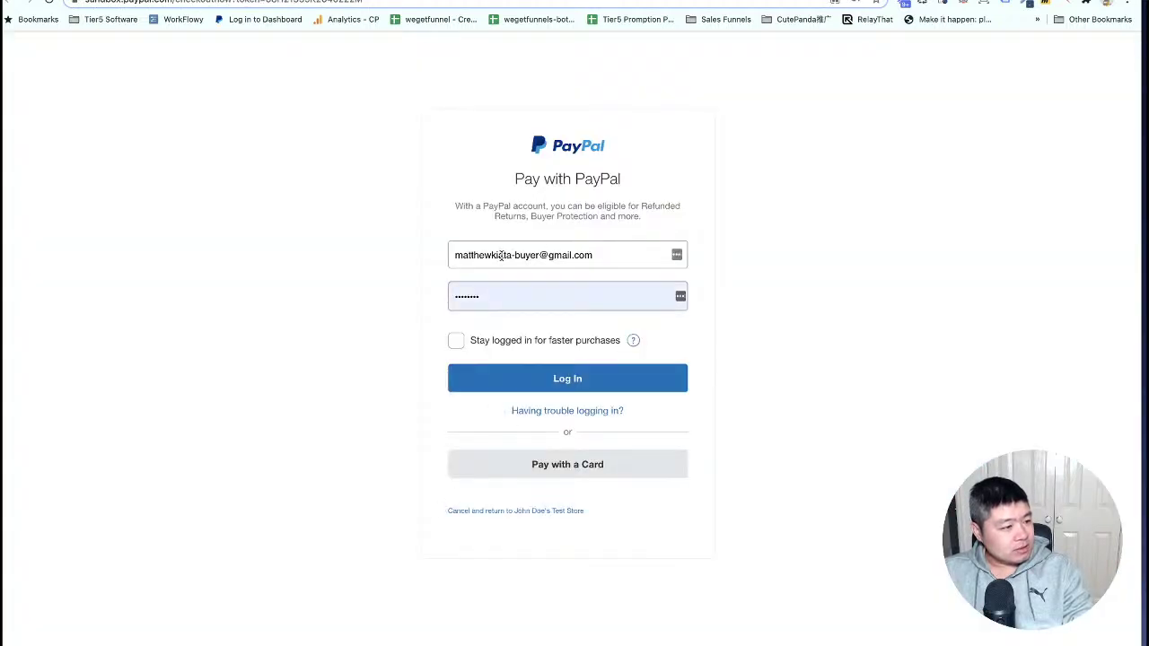
left_click(520, 254)
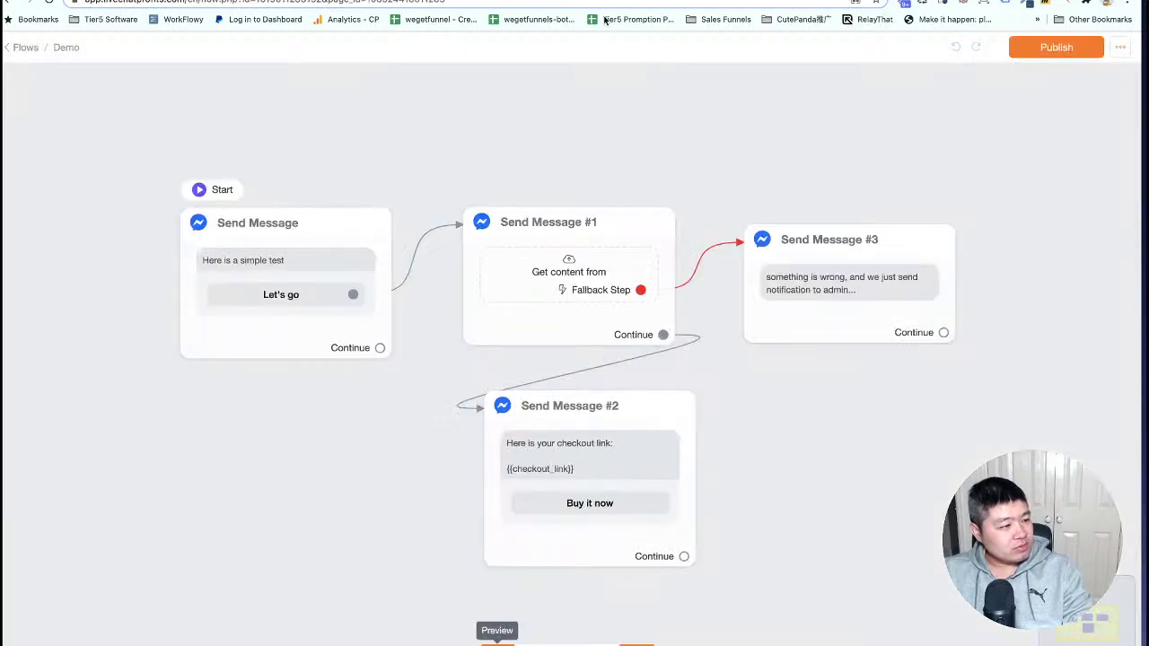
left_click(588, 292)
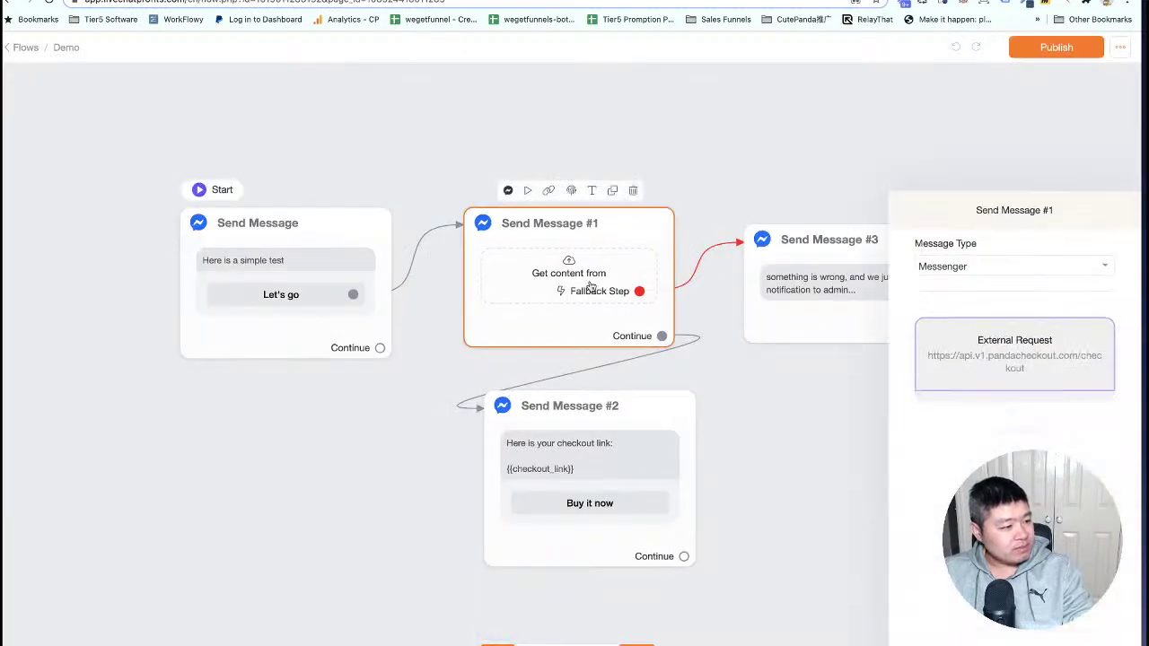
left_click(1007, 233)
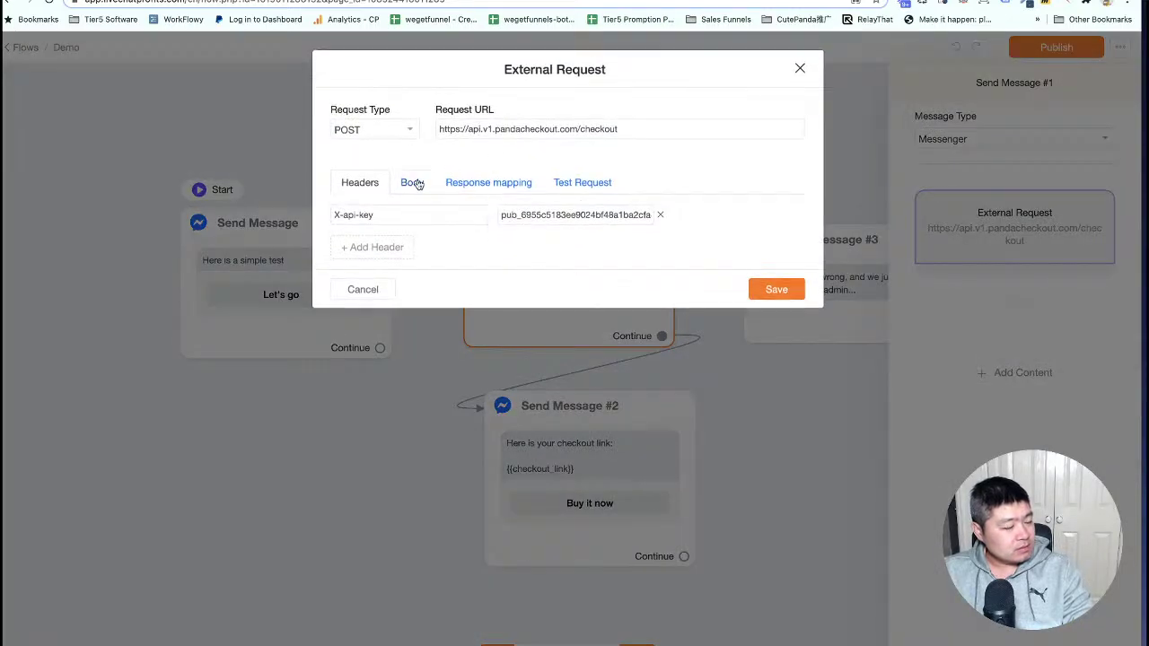
left_click(412, 182)
left_click(509, 243)
Change payment_gateway from paypal to stripe, save the request and republish the flow.
double_click(509, 244)
type("st")
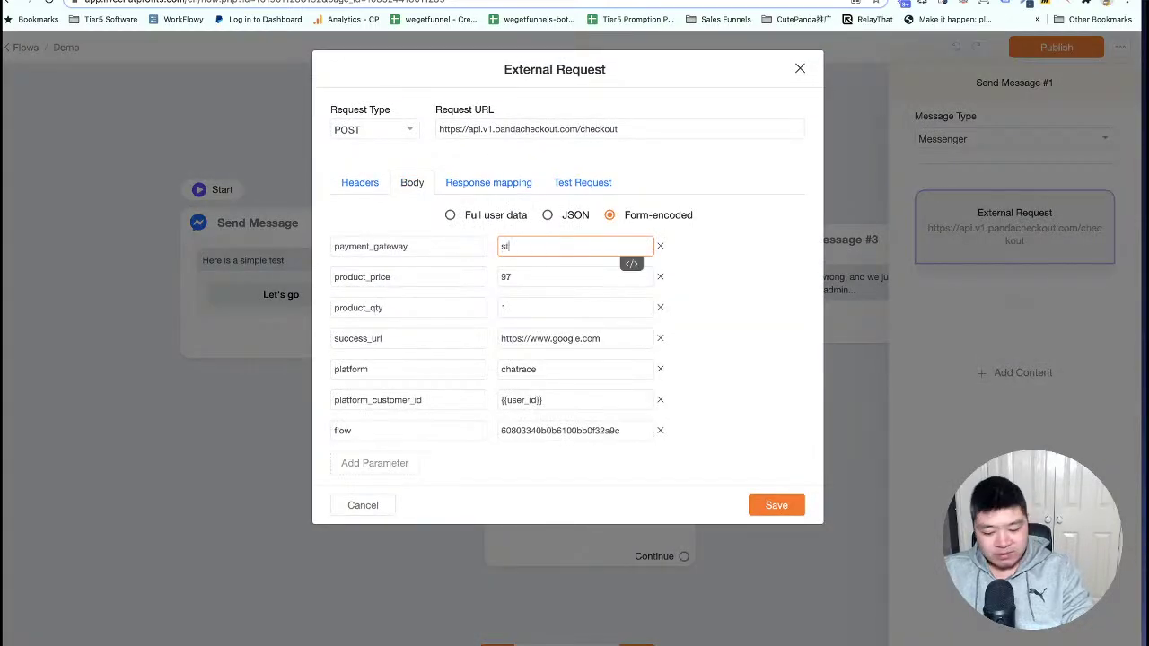
type("ripe")
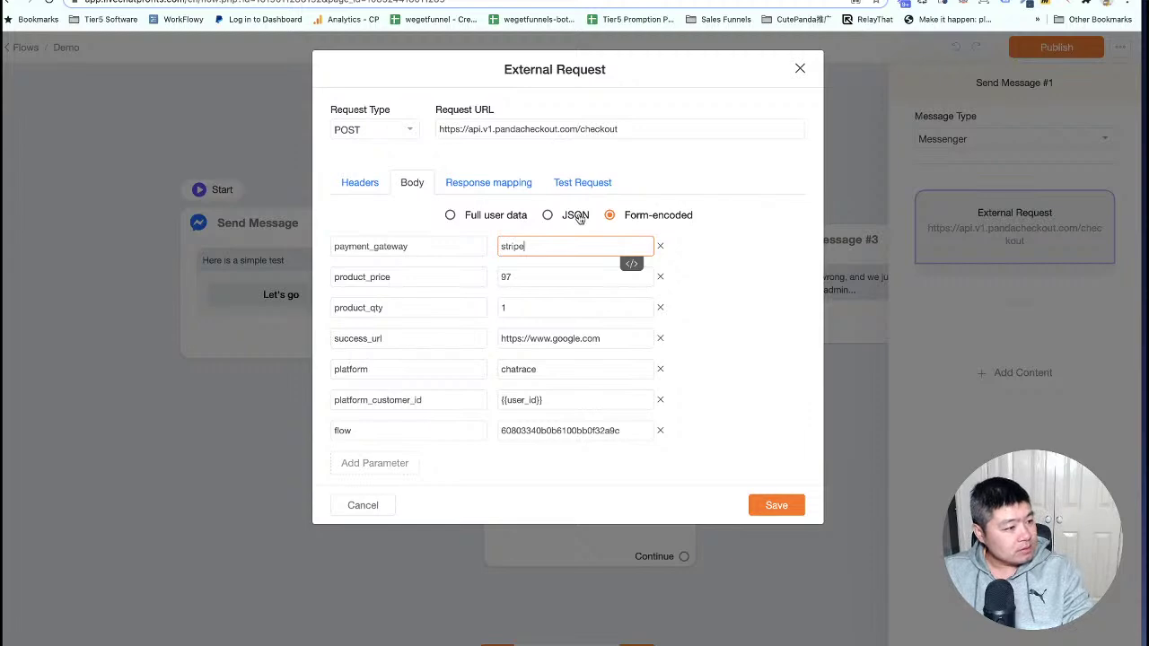
left_click(777, 505)
left_click(826, 454)
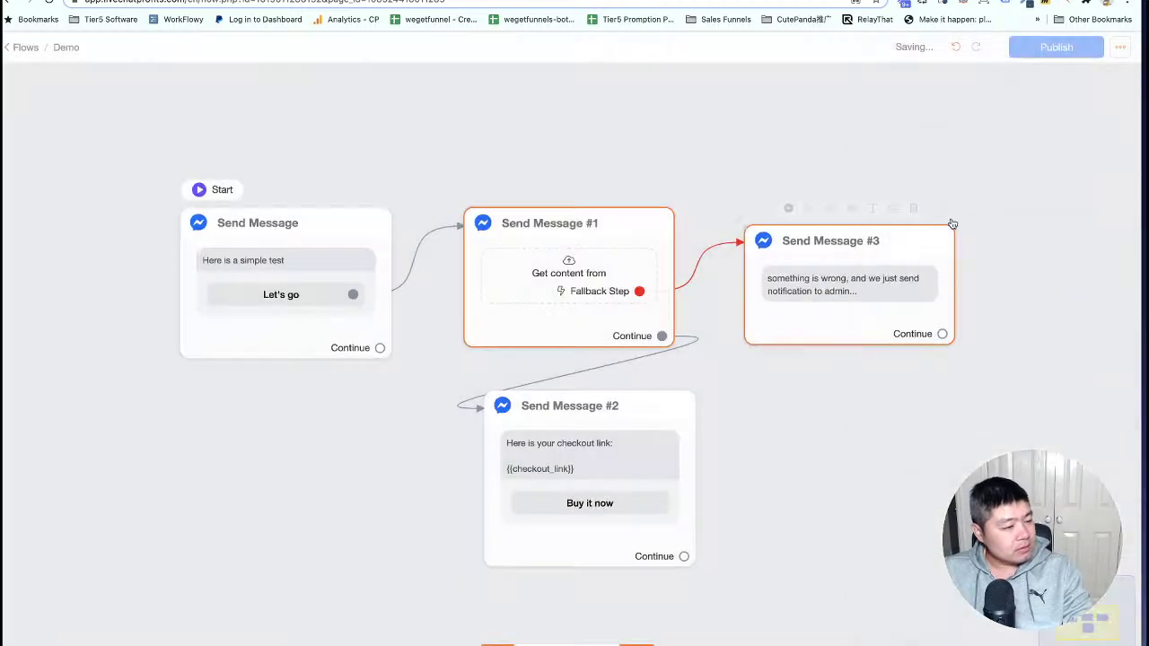
left_click(1059, 49)
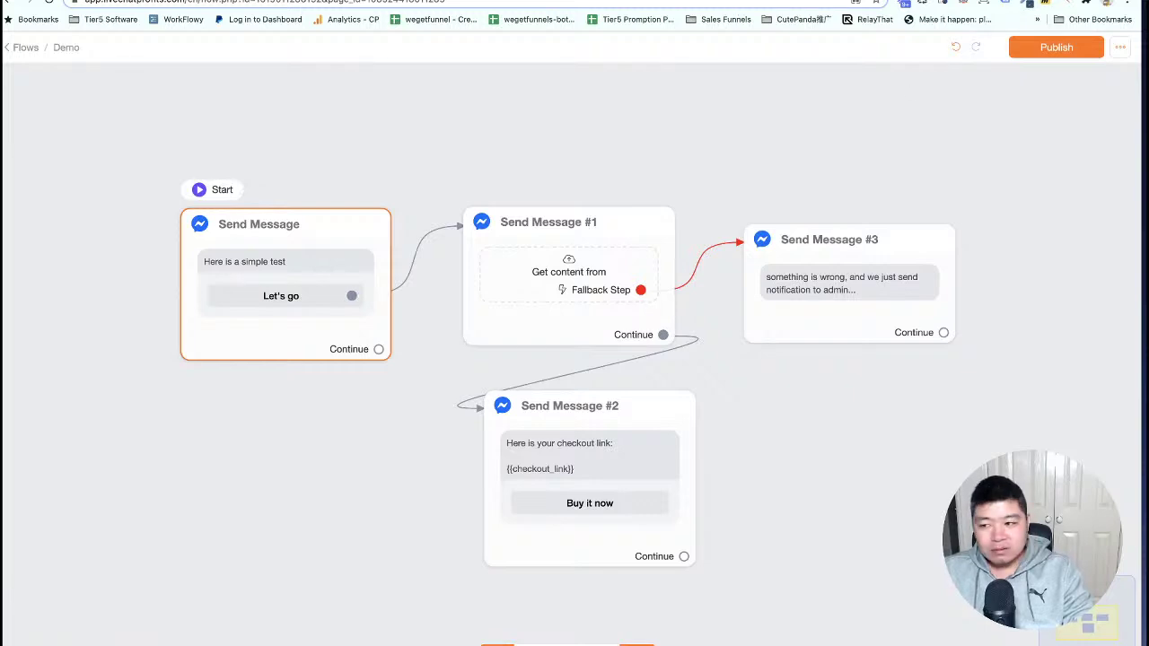
key("super+Tab")
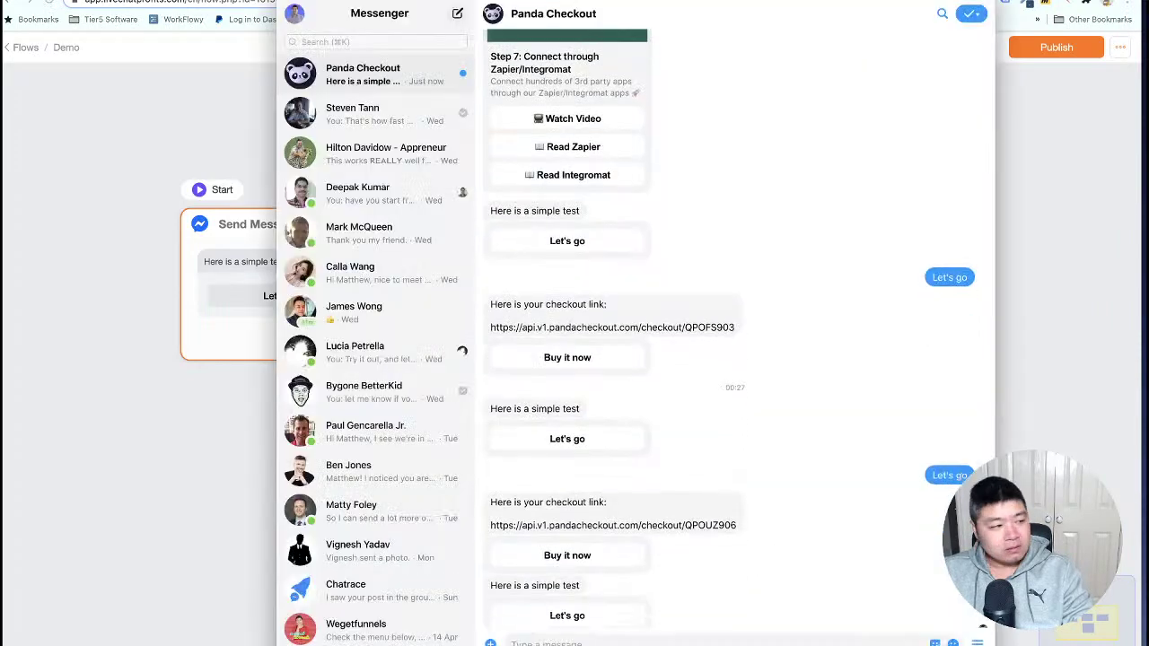
Restart the Messenger test flow and open the new checkout link to reach the US$97.00 Stripe page.
left_click(571, 606)
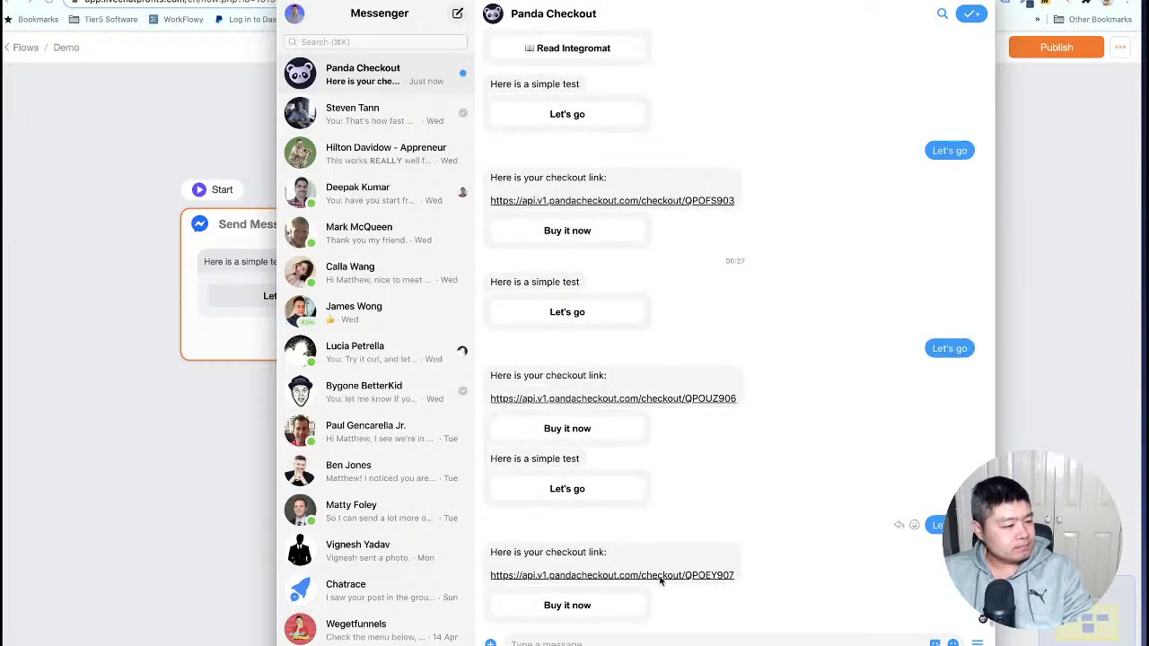
left_click(568, 606)
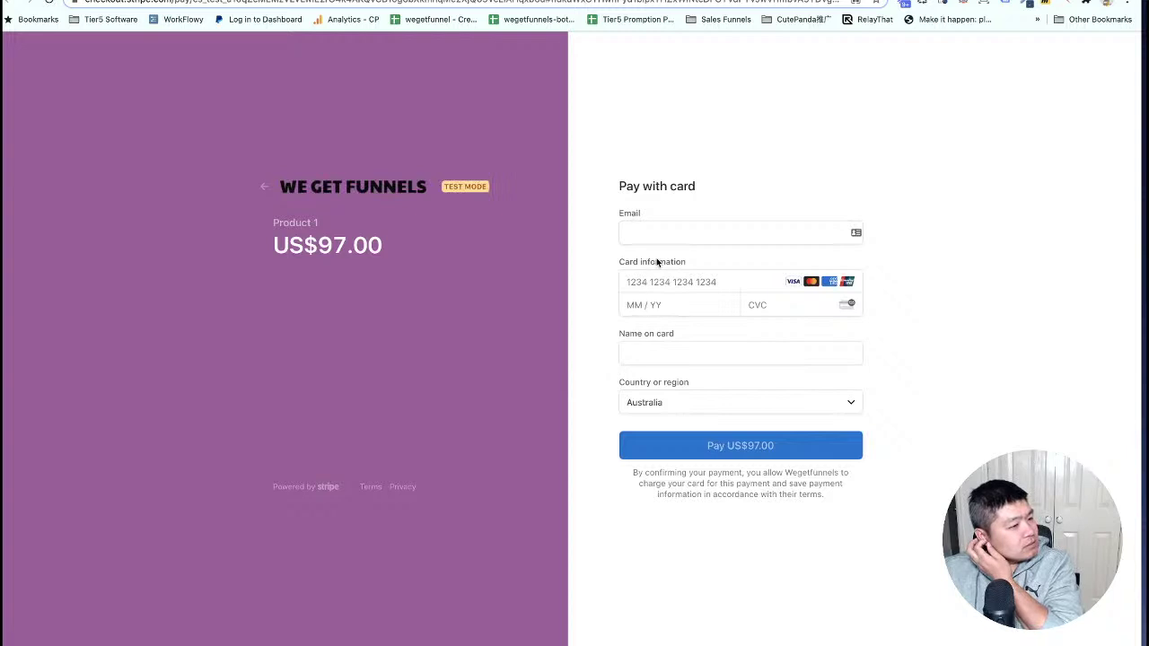
left_click(659, 236)
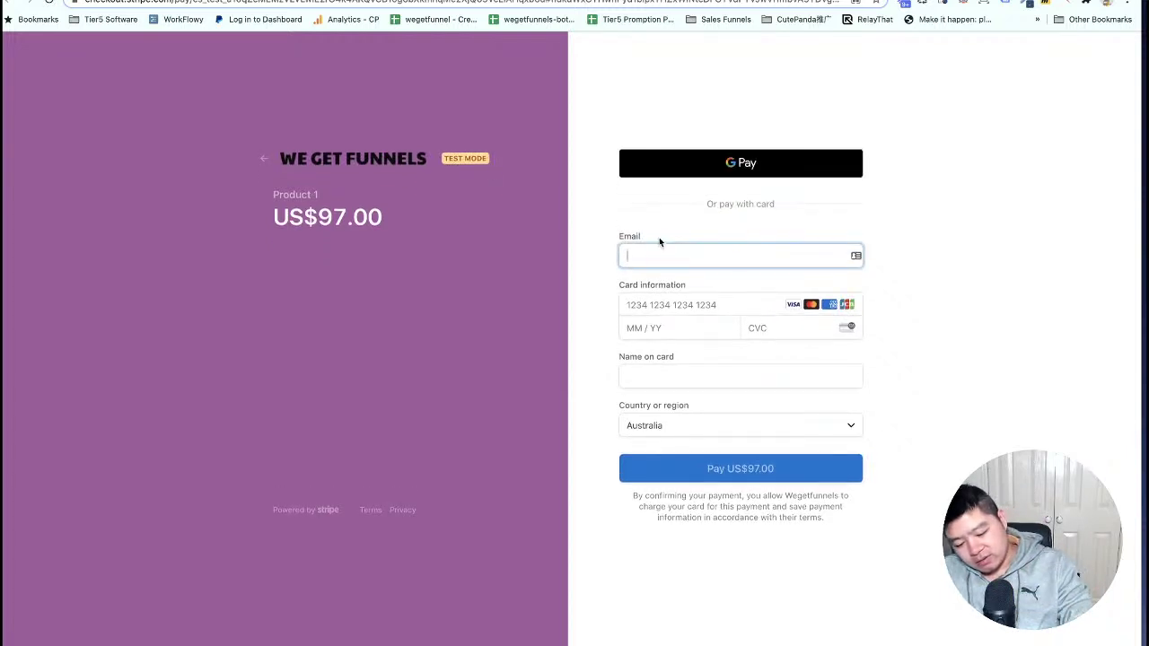
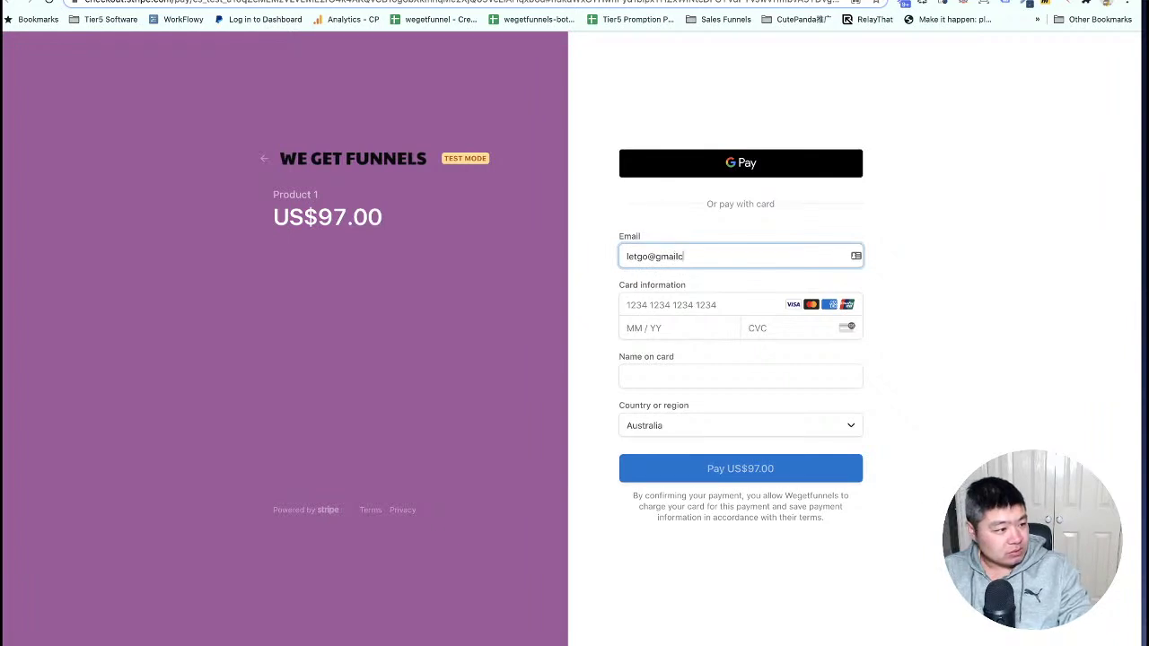
key("Tab")
type("4")
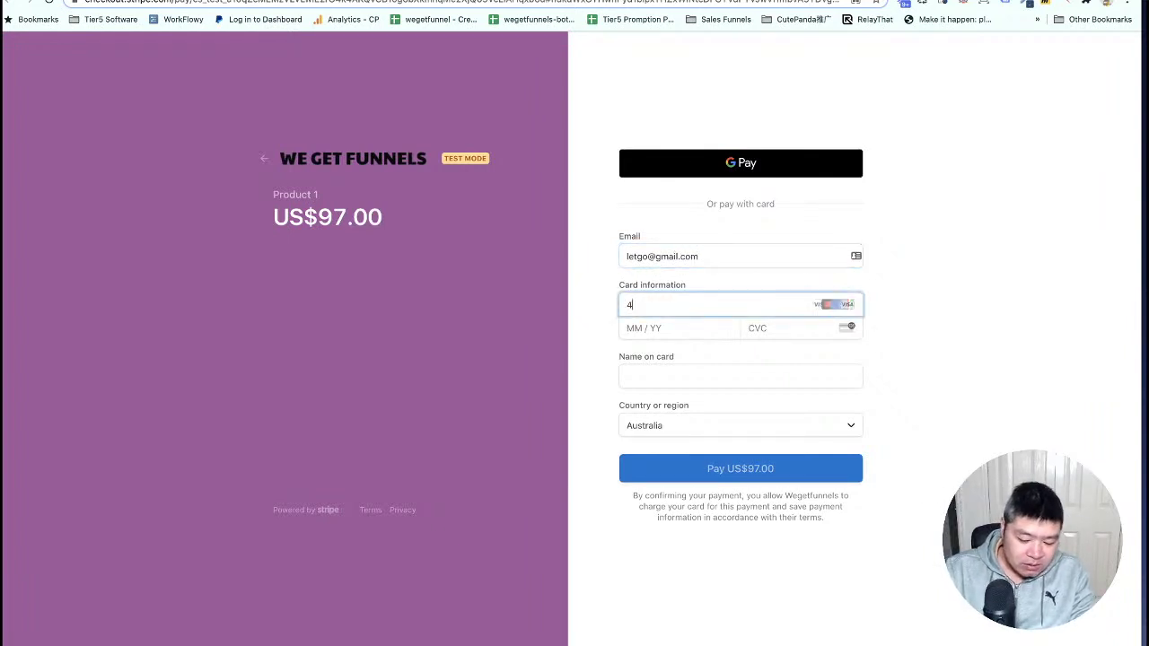
type("242424242424242")
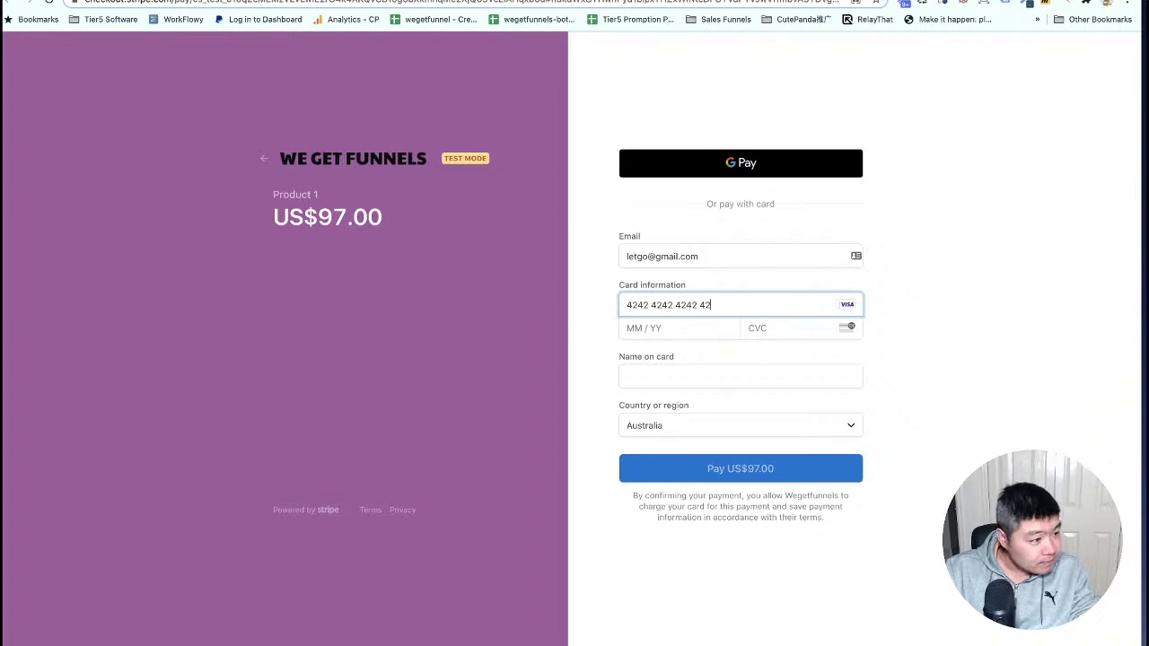
type("420222")
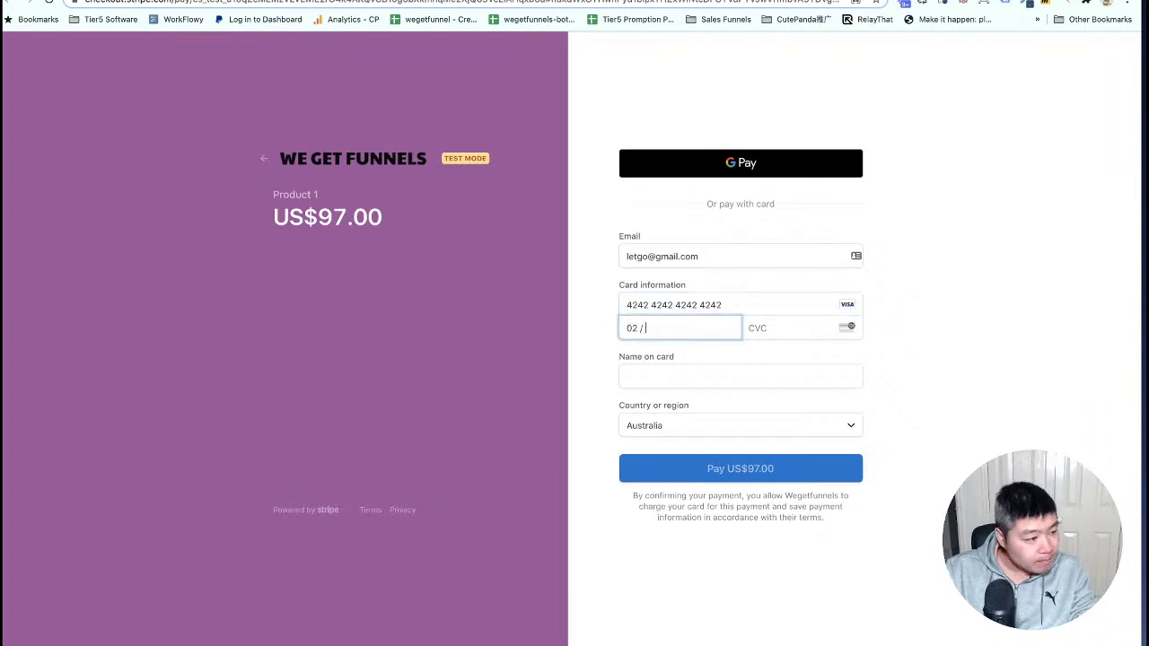
type("23")
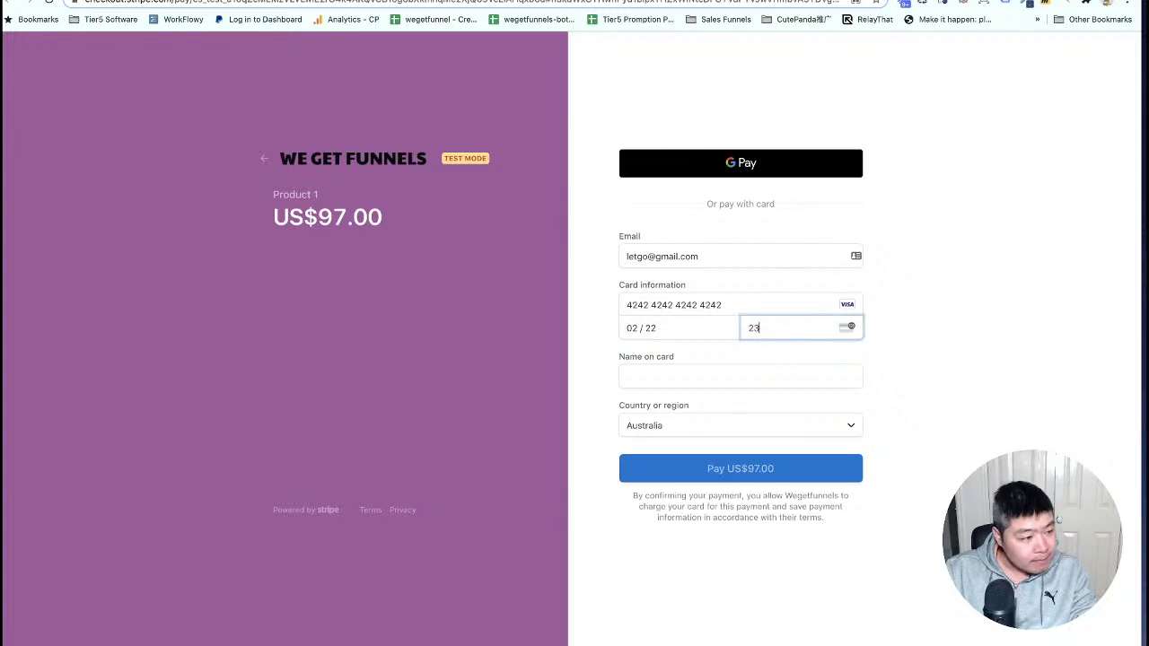
type("3testcard")
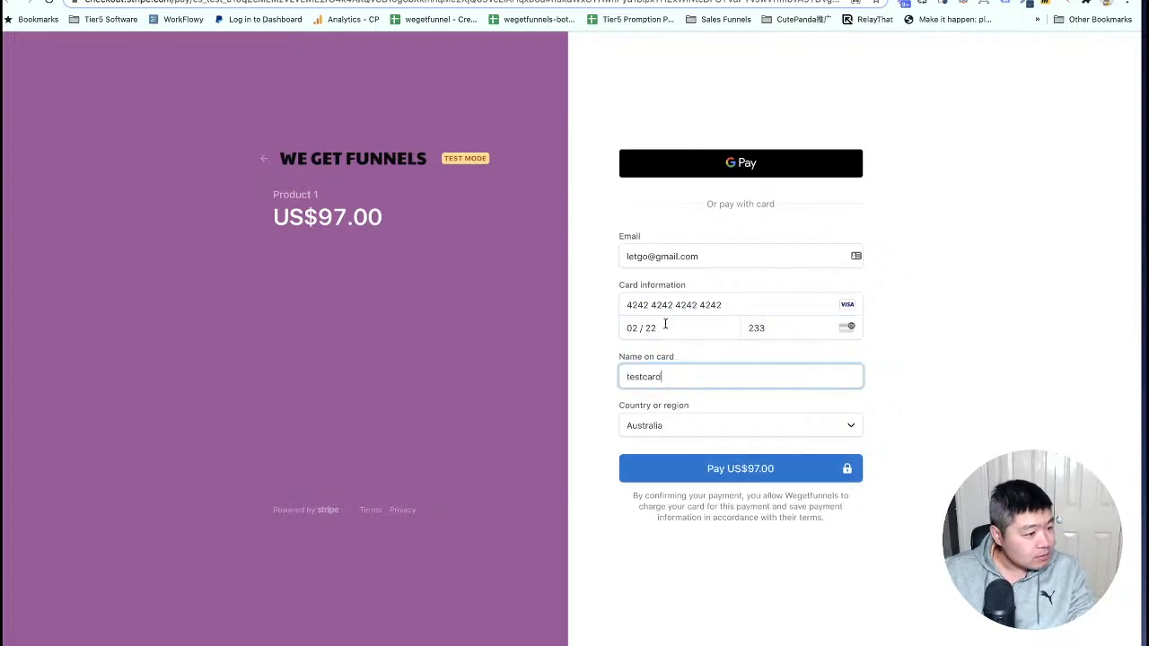
left_click(744, 470)
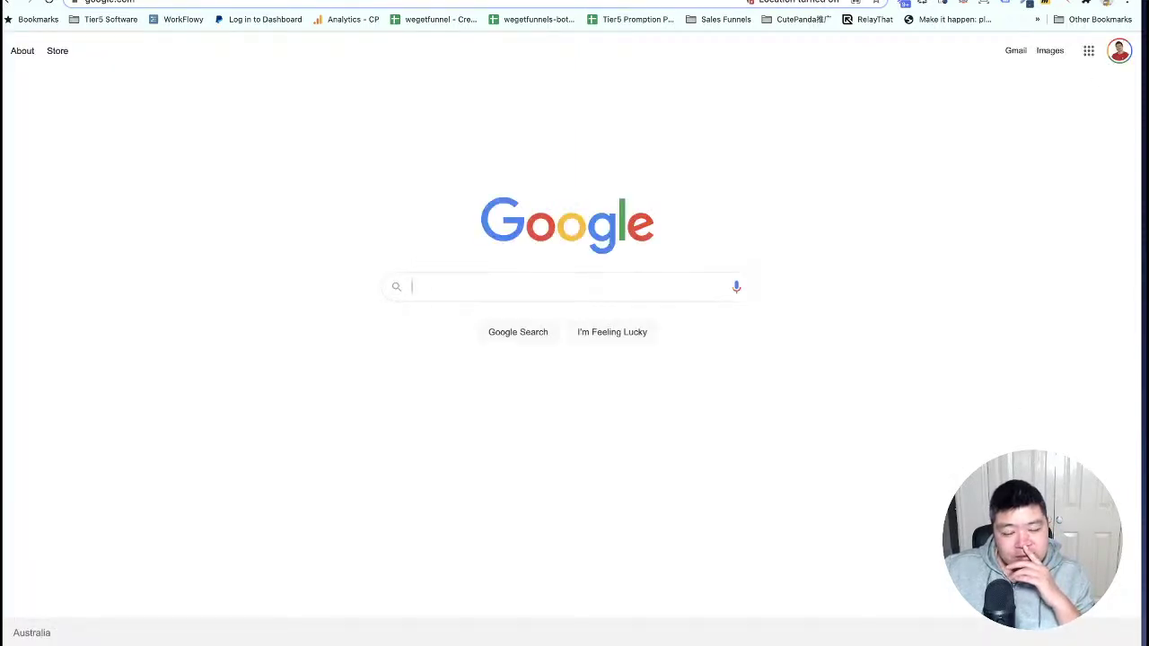
Highlight the order number, the usd currency and the receipt placeholder in the Panda Checkout chat messages.
key("super+Tab")
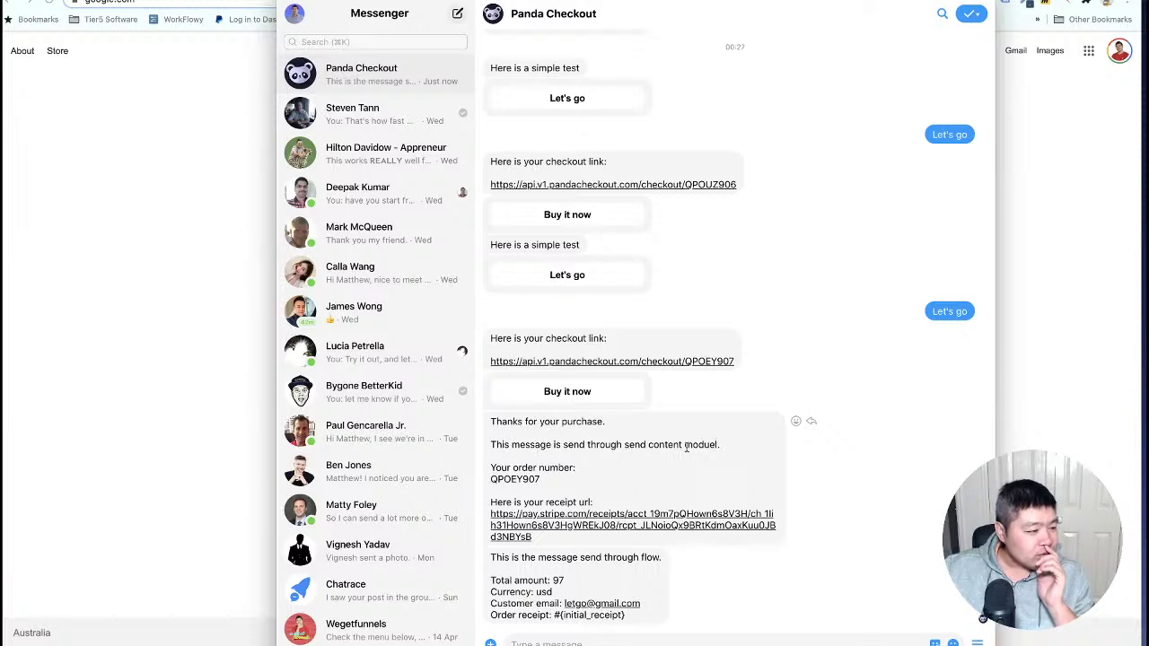
left_click_drag(541, 477, 492, 476)
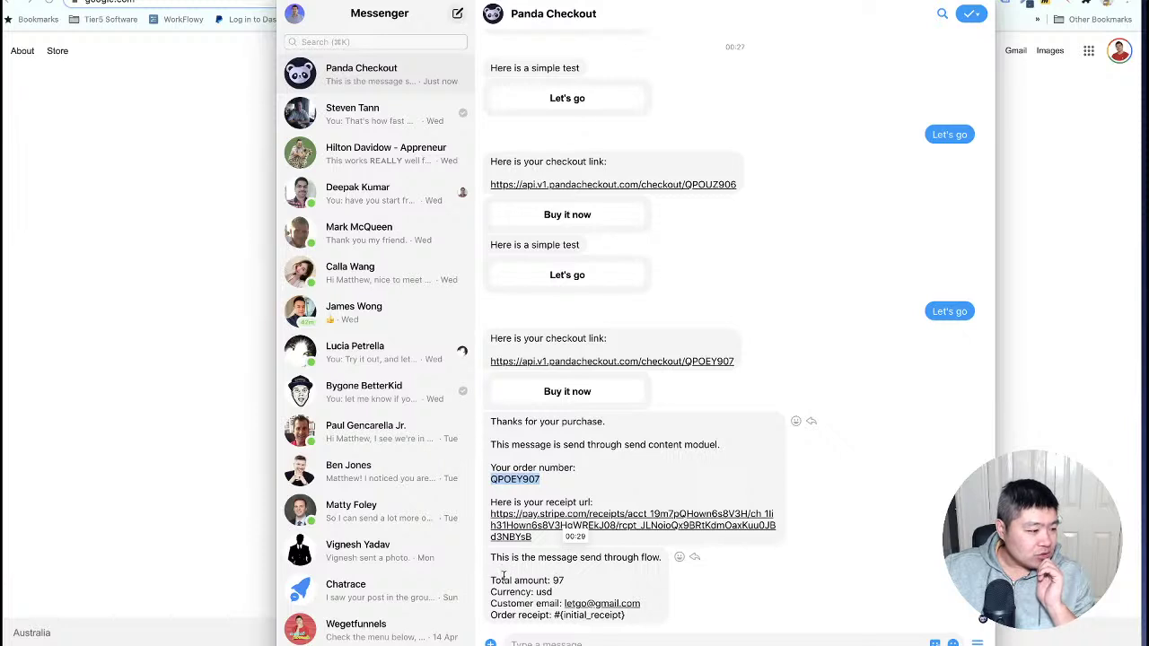
double_click(544, 591)
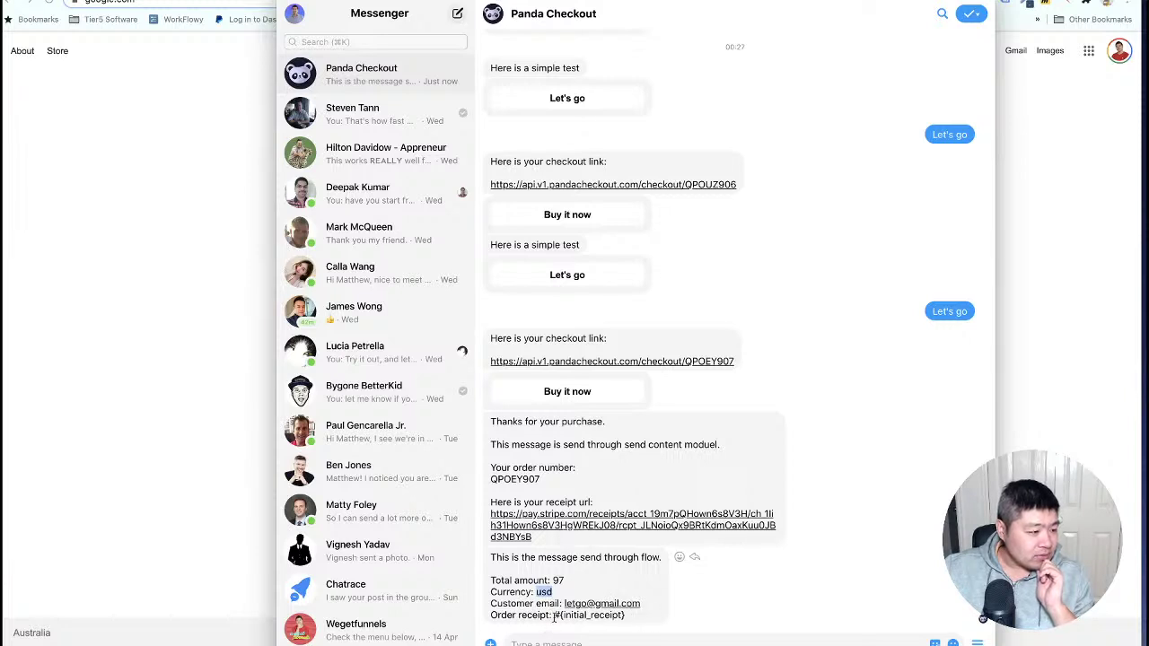
left_click_drag(556, 615, 636, 619)
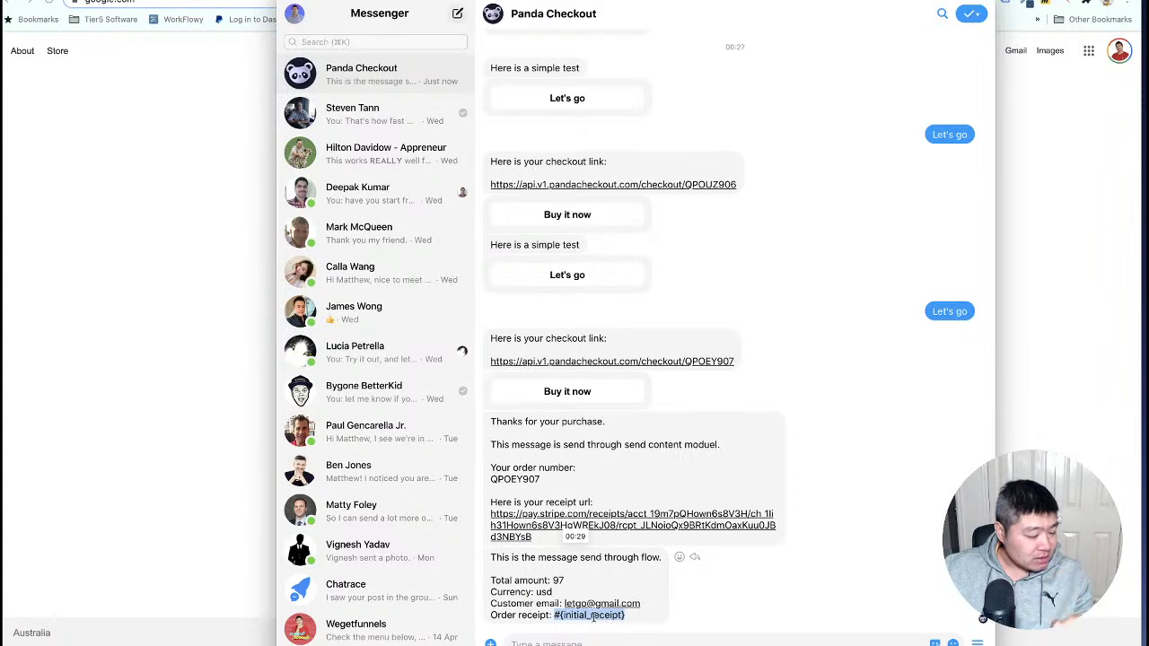
Open the $97.00 Stripe receipt from the message link, then return to the Google homepage.
left_click(541, 528)
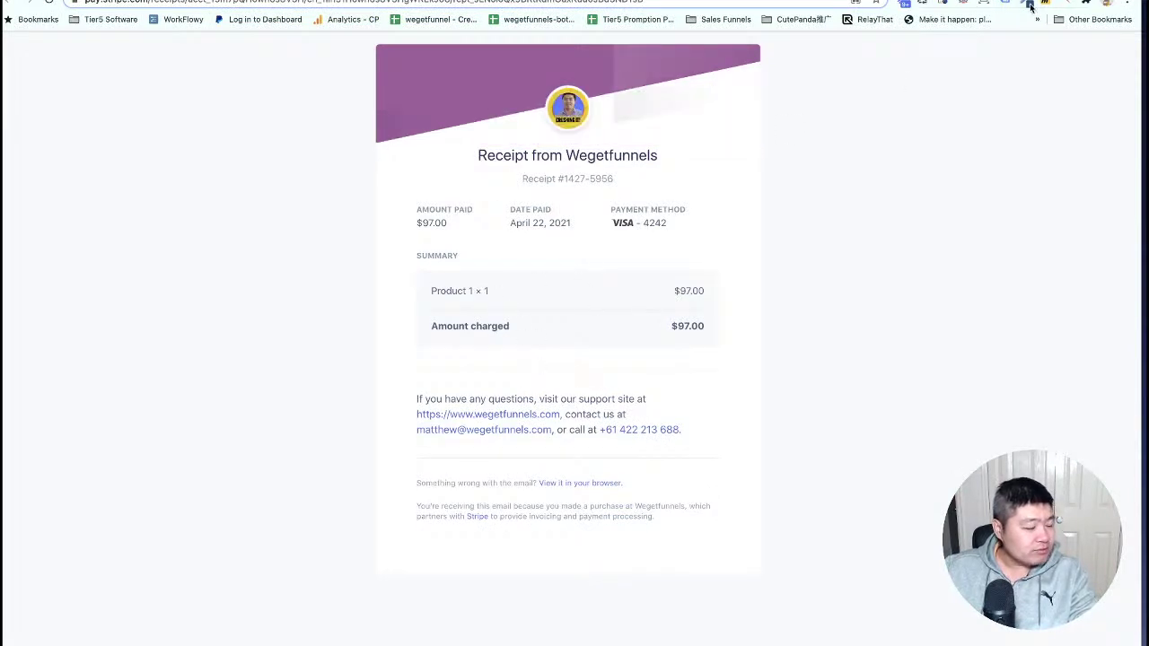
left_click(934, 2)
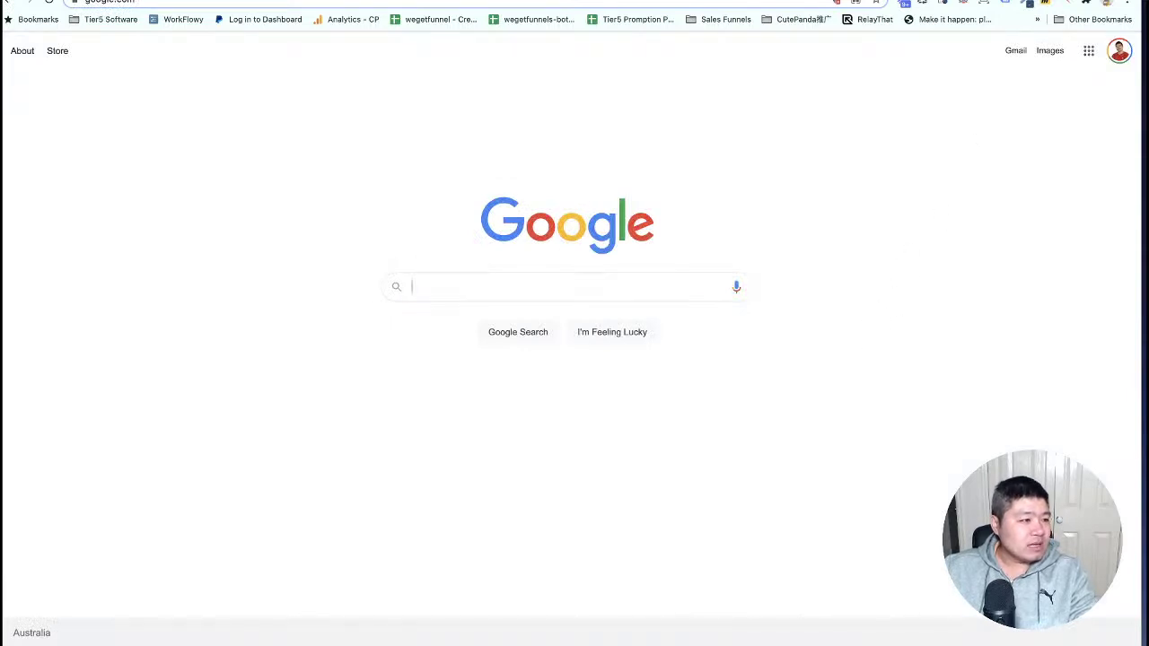
key("super+Tab")
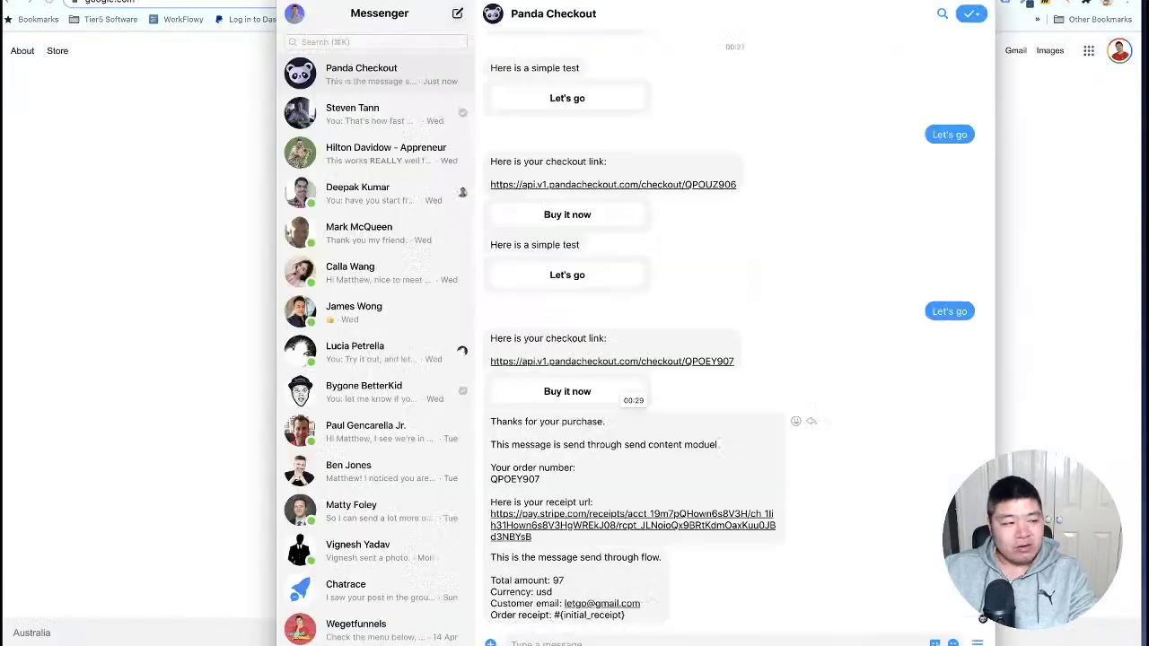
left_click(177, 265)
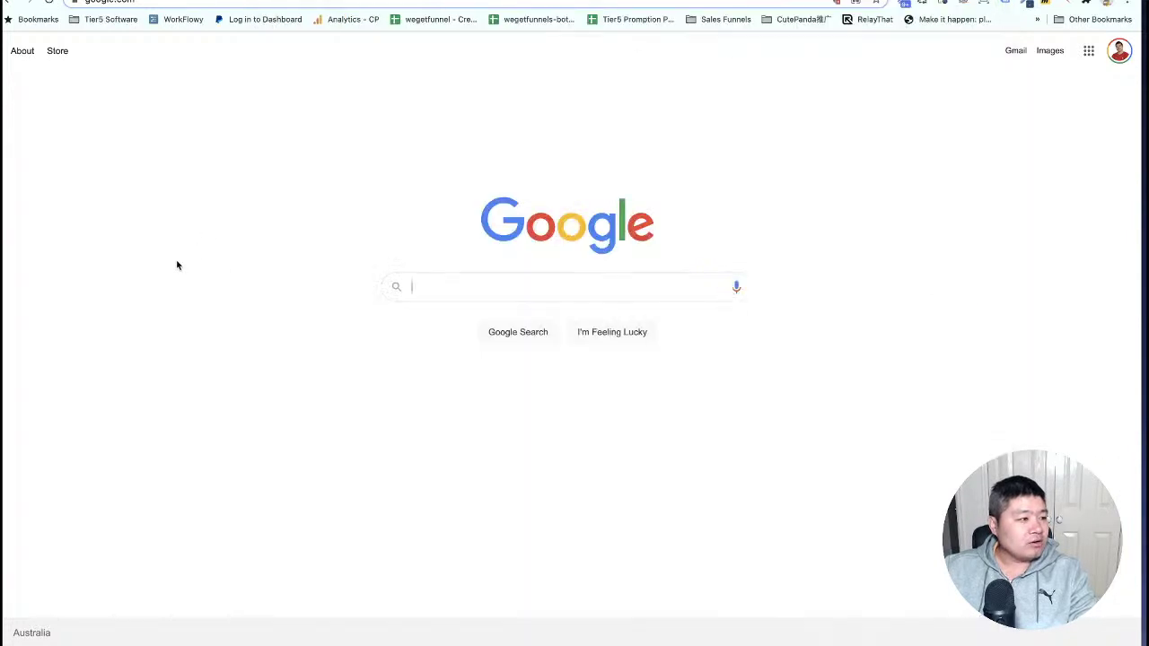
Reload the Chatrace subscriber profile and check the customer_email custom field.
left_click(323, 0)
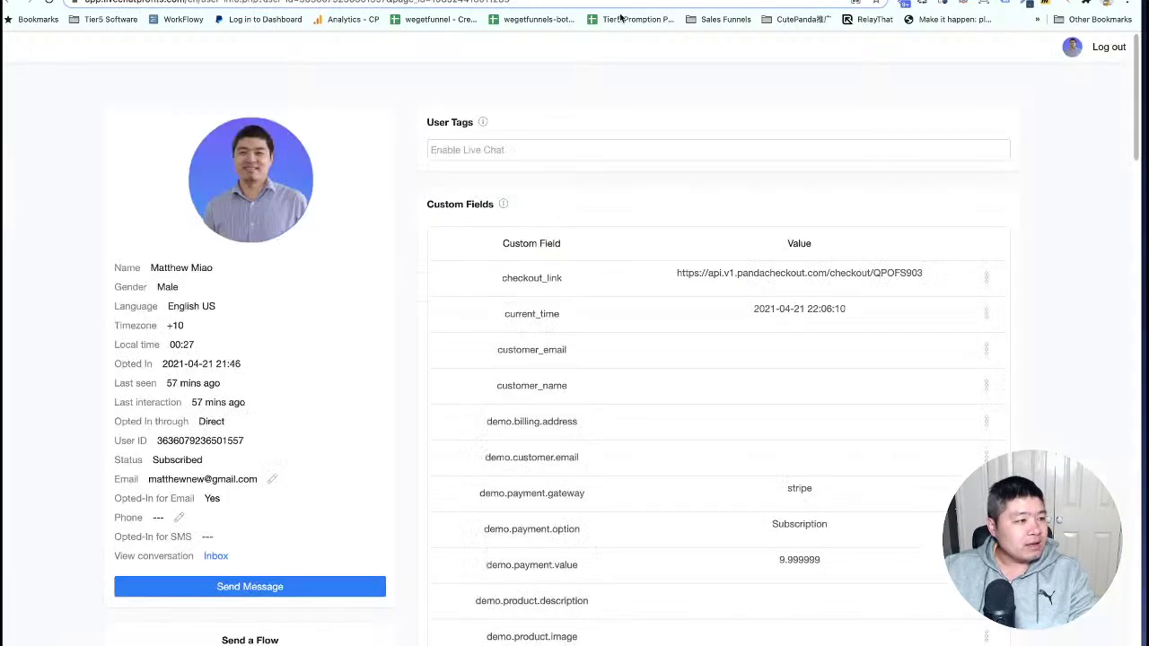
right_click(370, 194)
left_click(414, 223)
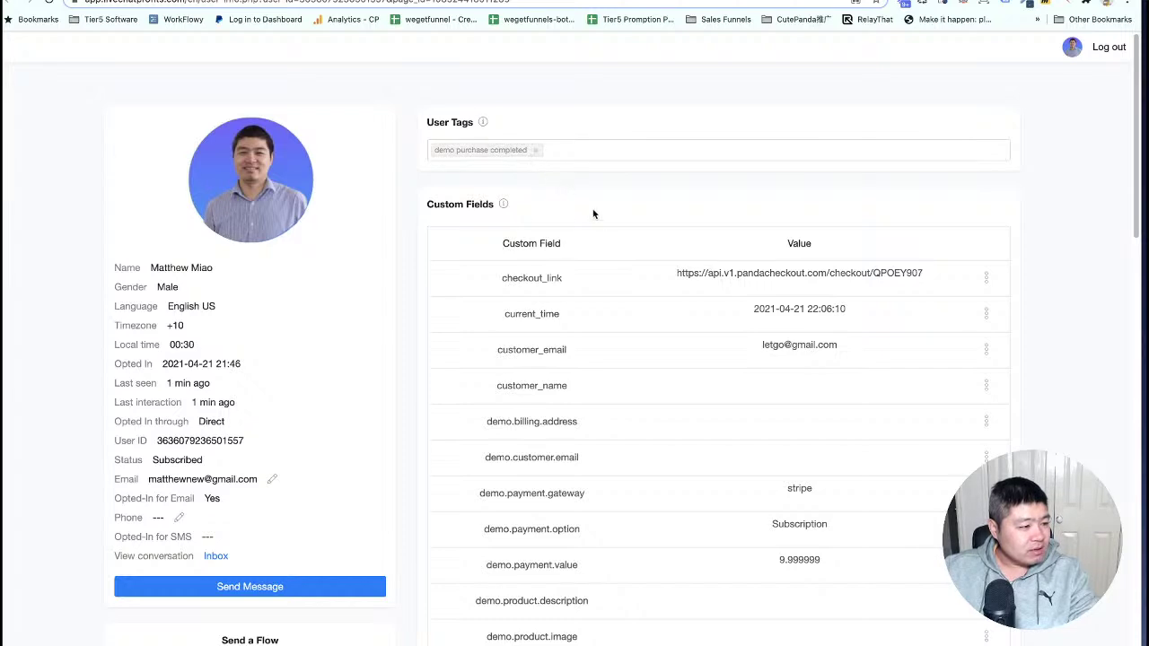
scroll(602, 220, "down", 3)
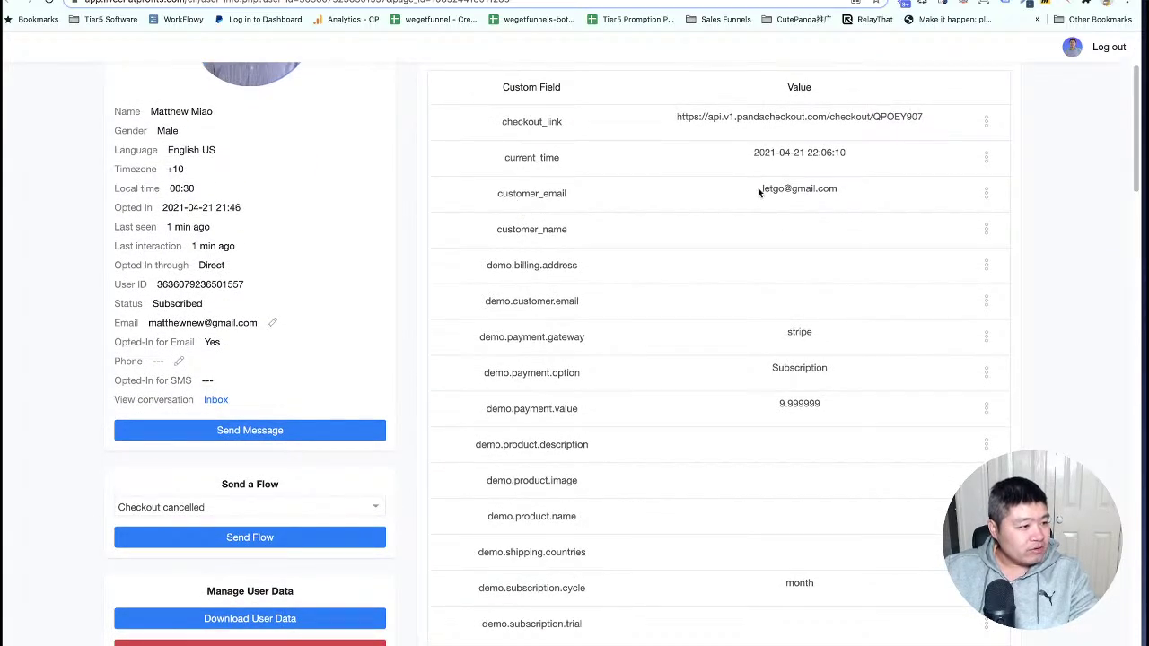
left_click_drag(755, 187, 856, 196)
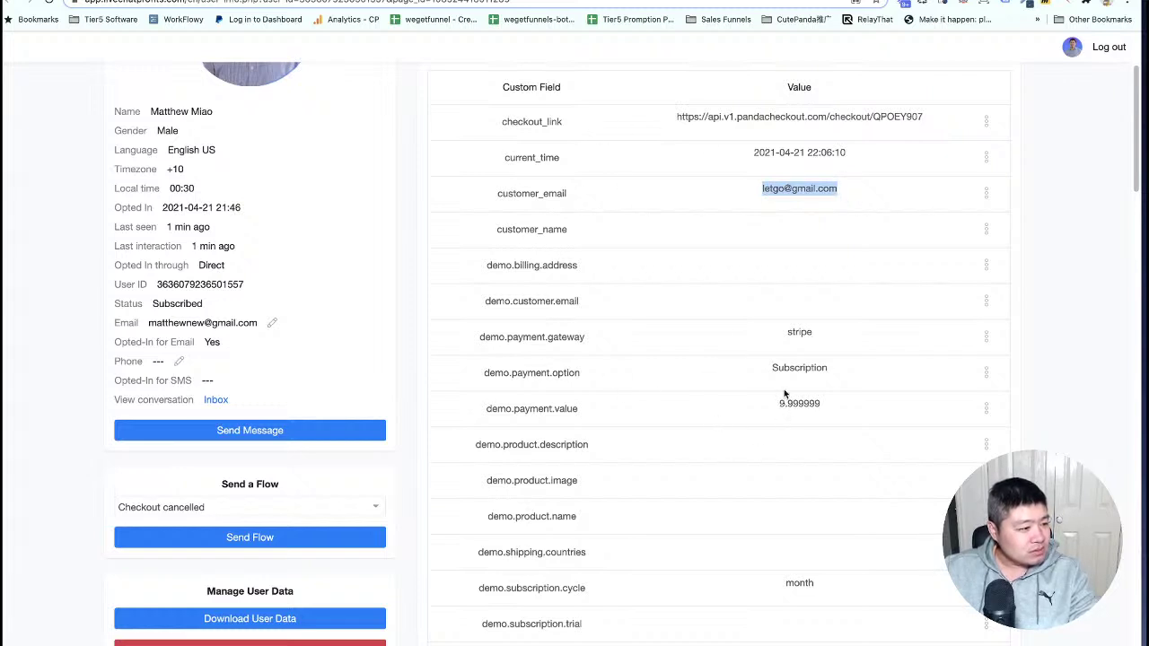
Verify order_currency usd, order_total_amount 97 and receipt_url, then return to the Demo flow editor.
scroll(791, 344, "down", 5)
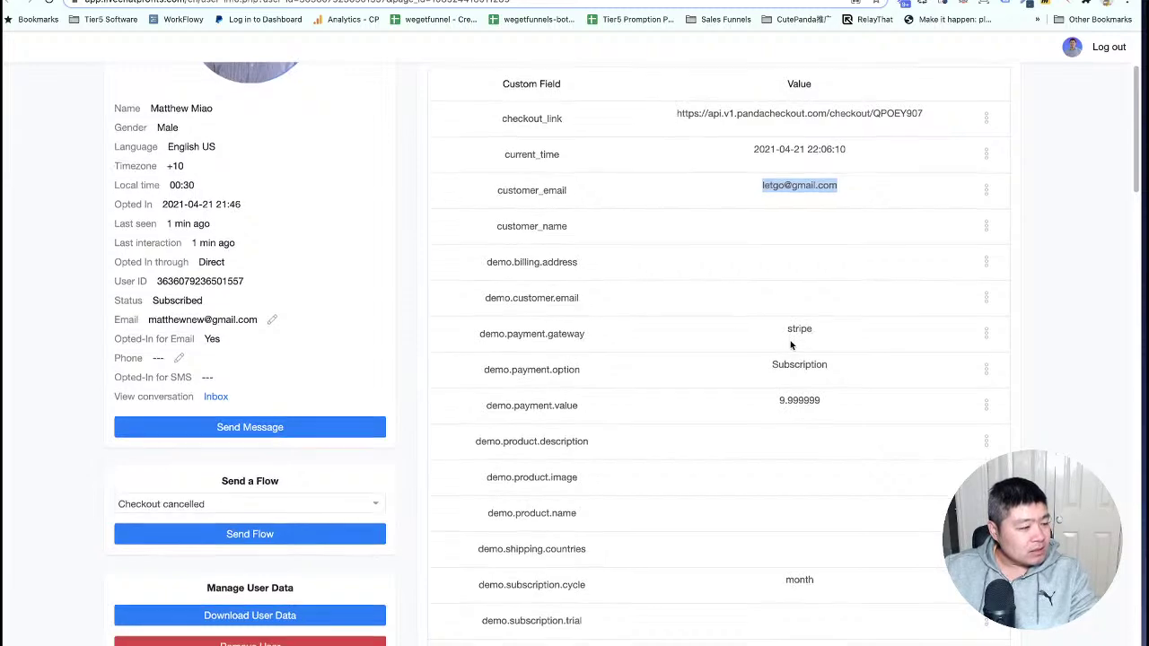
scroll(791, 344, "down", 8)
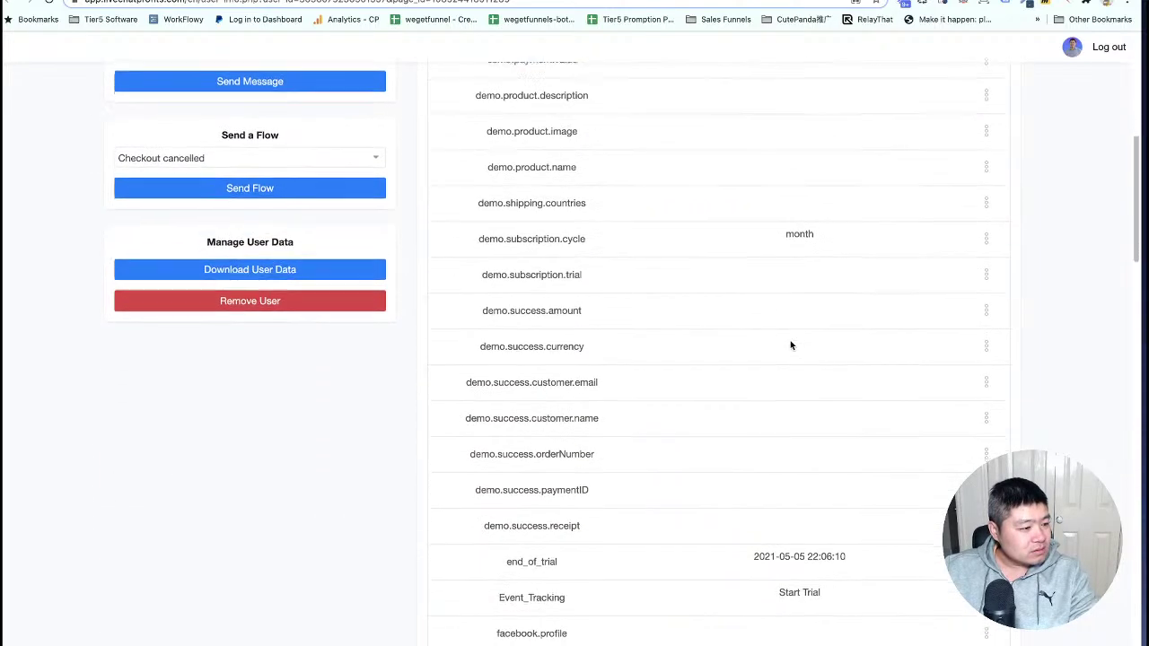
scroll(791, 344, "down", 4)
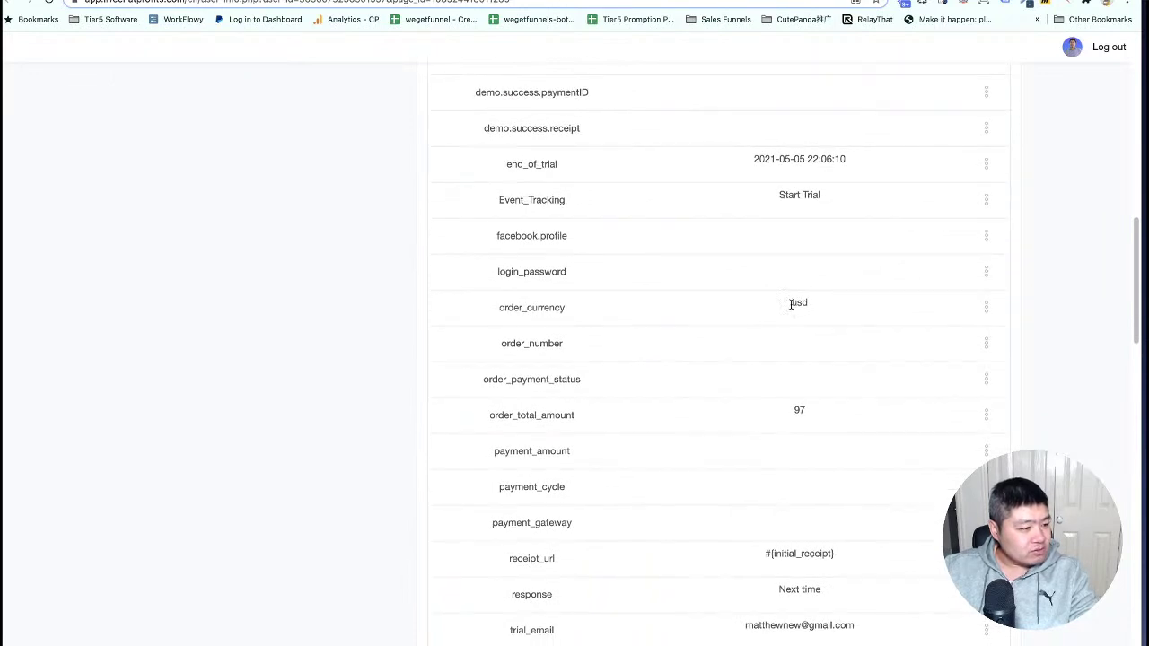
left_click(795, 410)
double_click(795, 411)
scroll(704, 427, "down", 3)
left_click_drag(765, 426, 817, 428)
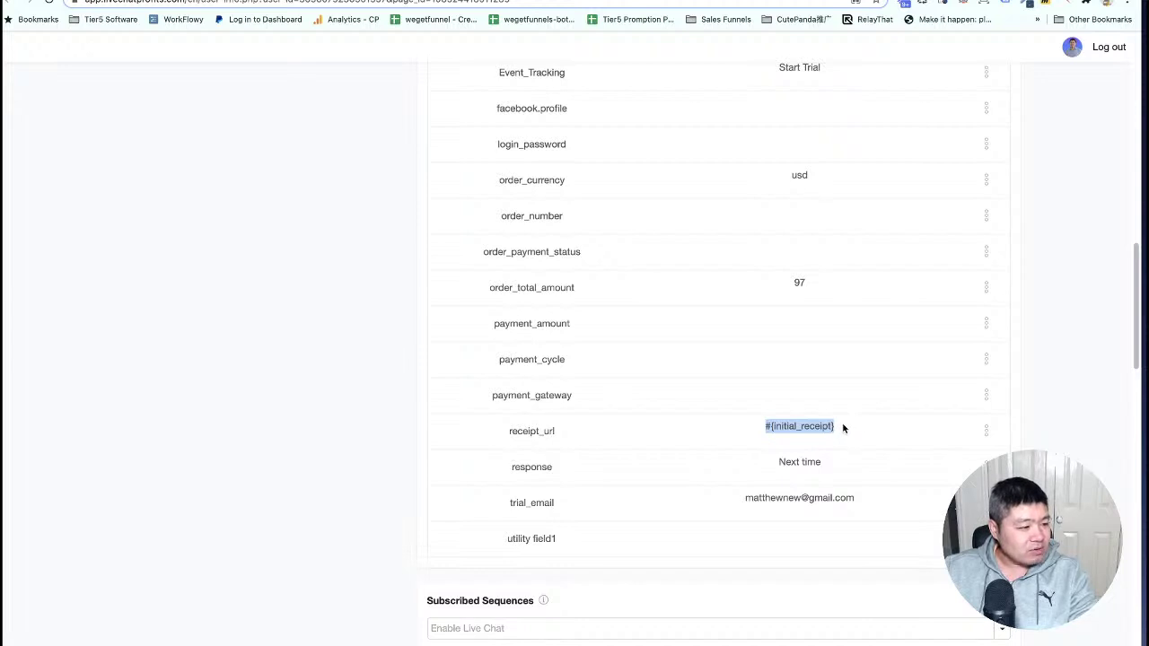
left_click(848, 429)
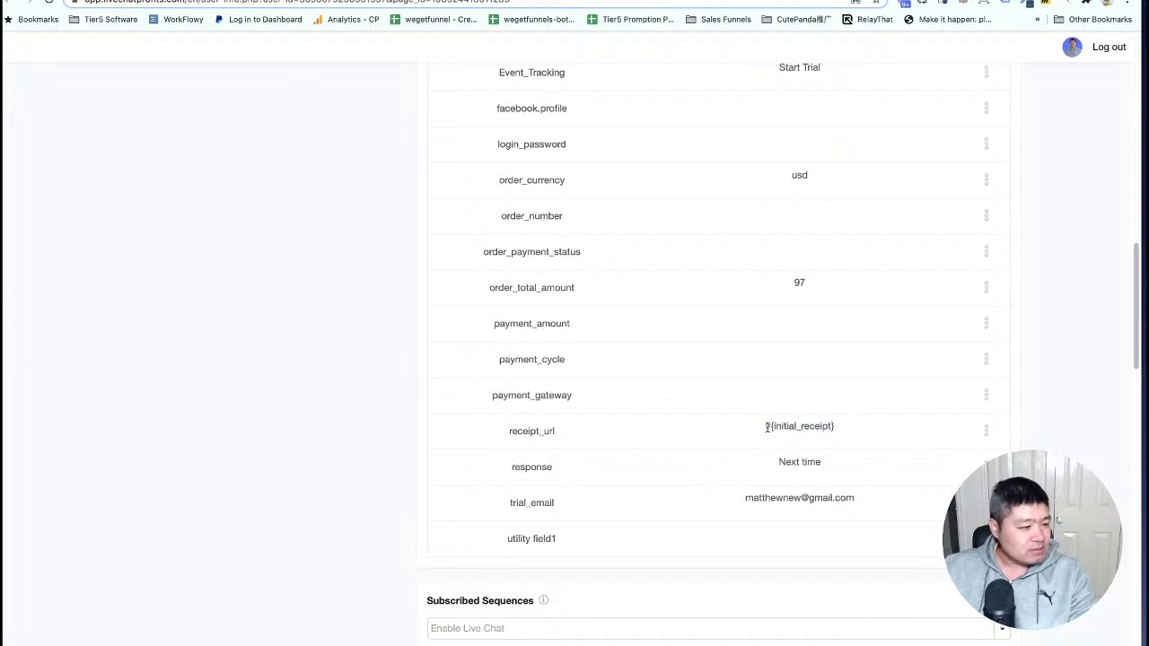
scroll(826, 428, "up", 5)
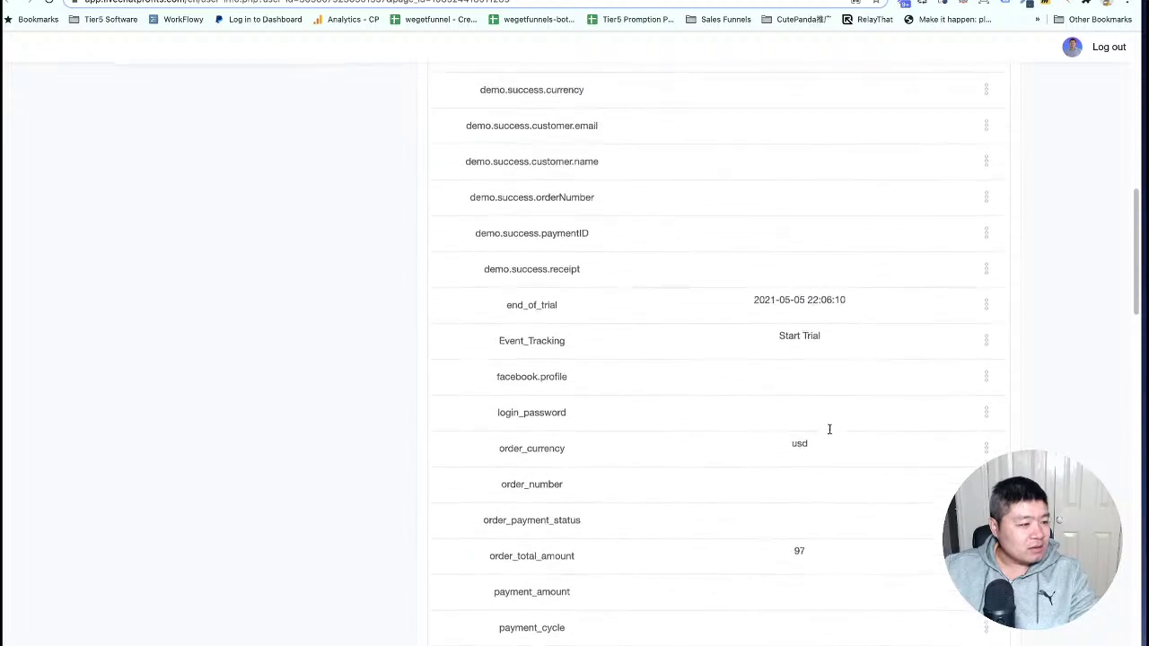
scroll(831, 434, "up", 6)
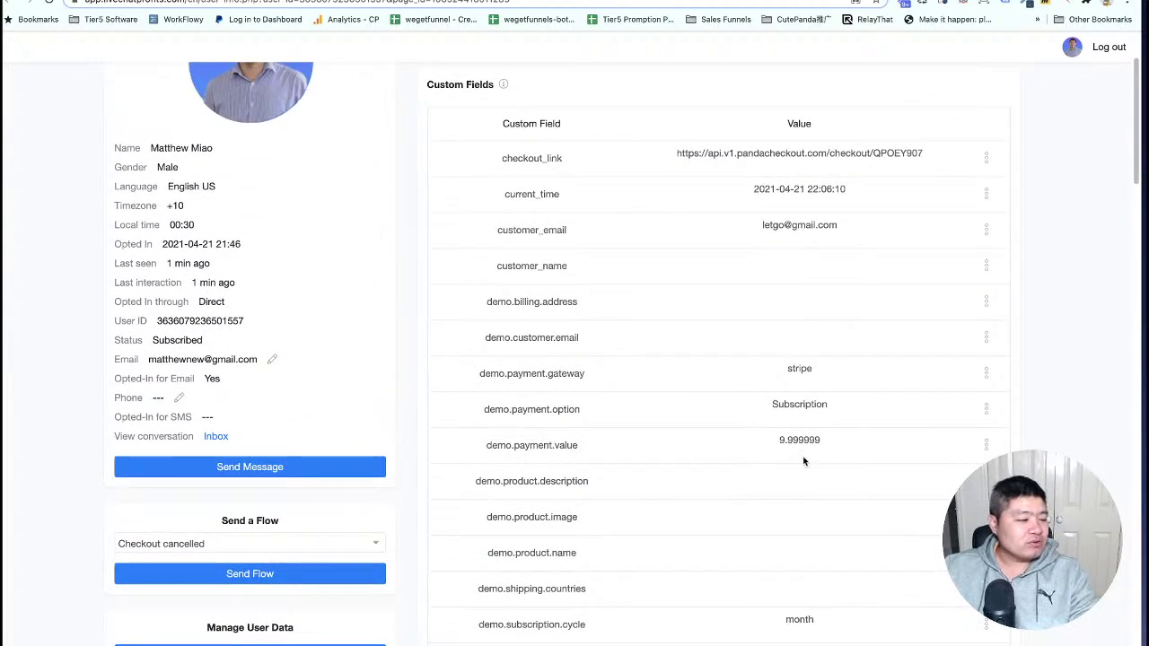
scroll(713, 367, "up", 2)
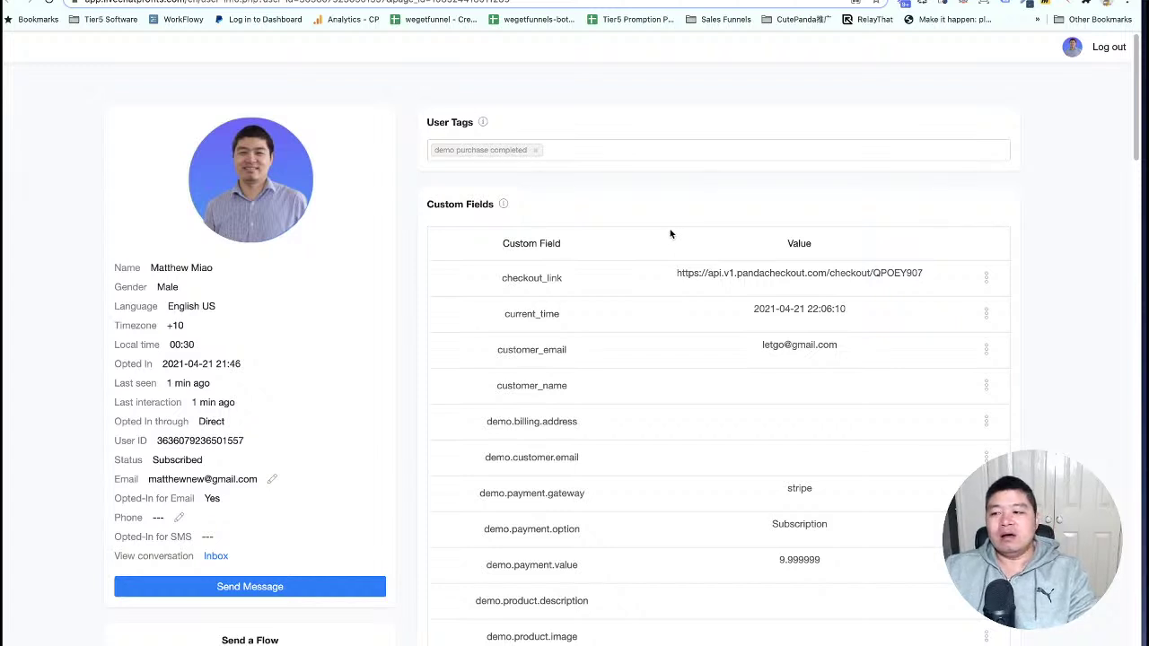
key("ctrl+Tab")
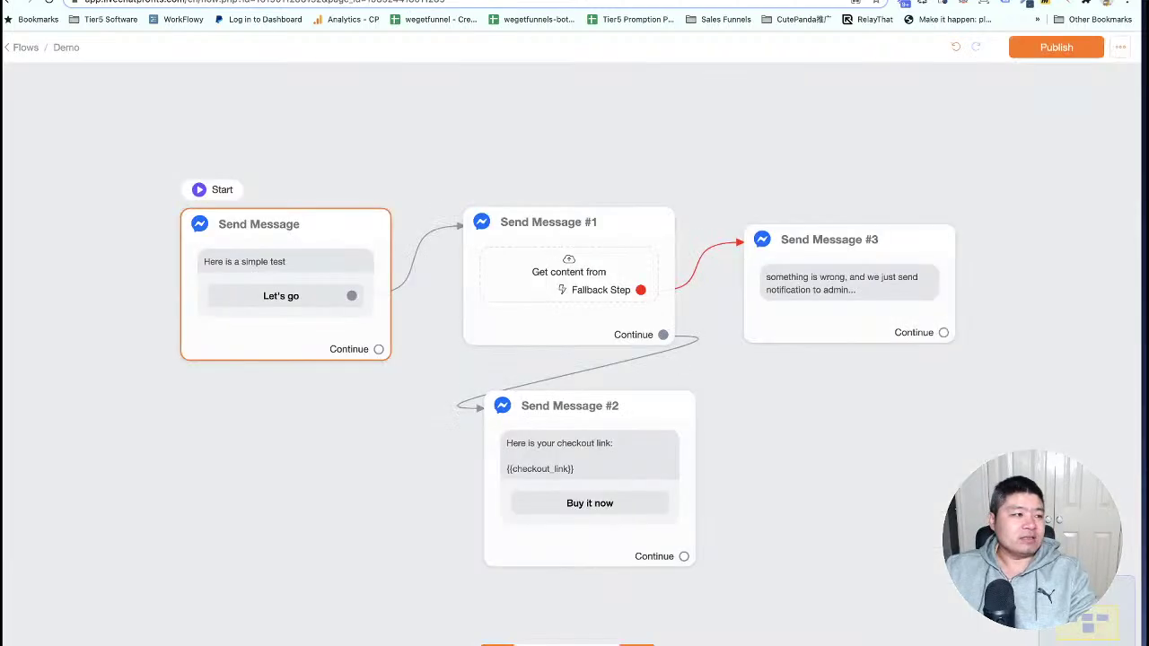
Advance the presentation from the talk back overview to the 'Let panda checkout know' slide.
key("ctrl+Tab")
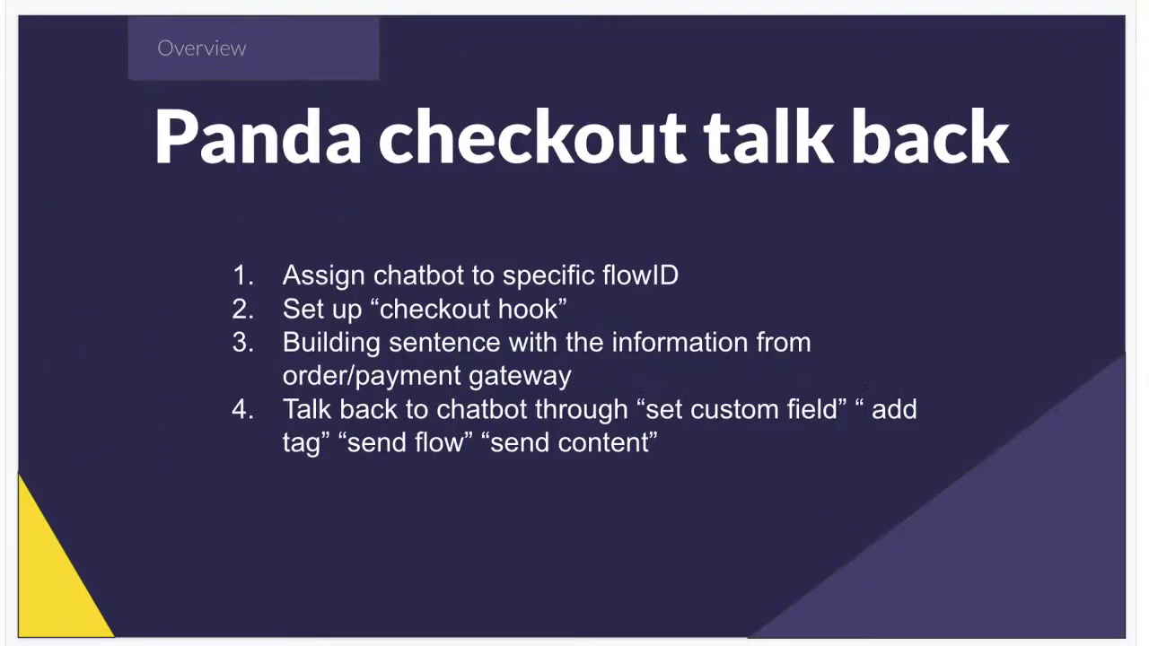
key("Down")
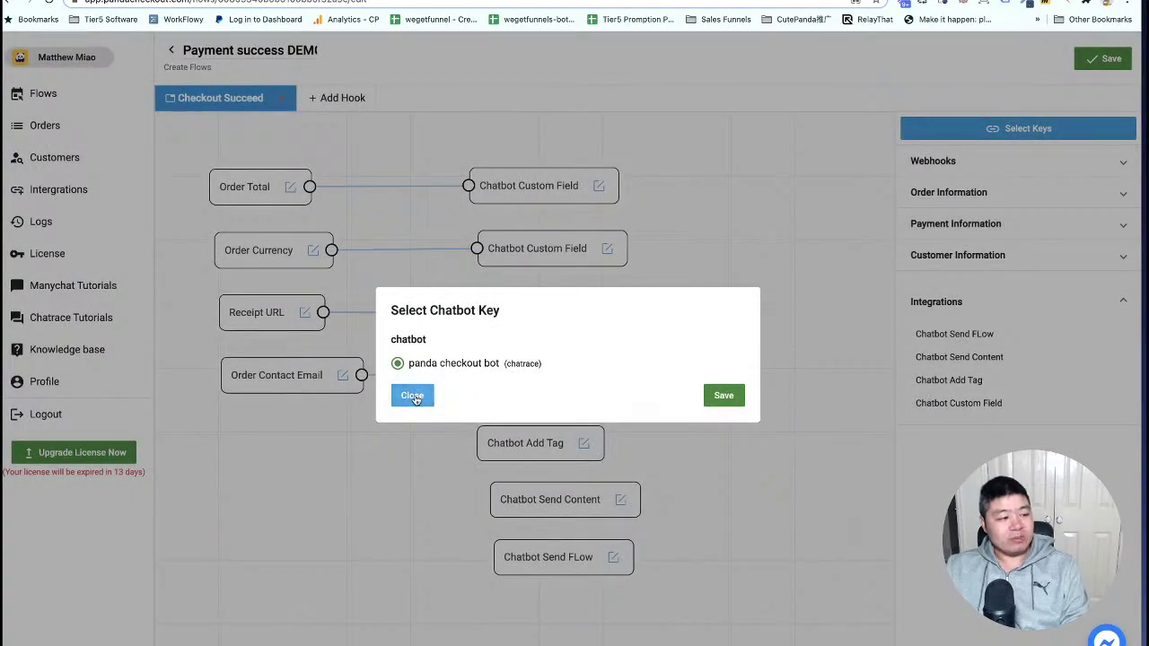
Close the chatbot key dialog unchanged and save the Payment success DEMO hook.
left_click(414, 398)
scroll(460, 255, "up", 1)
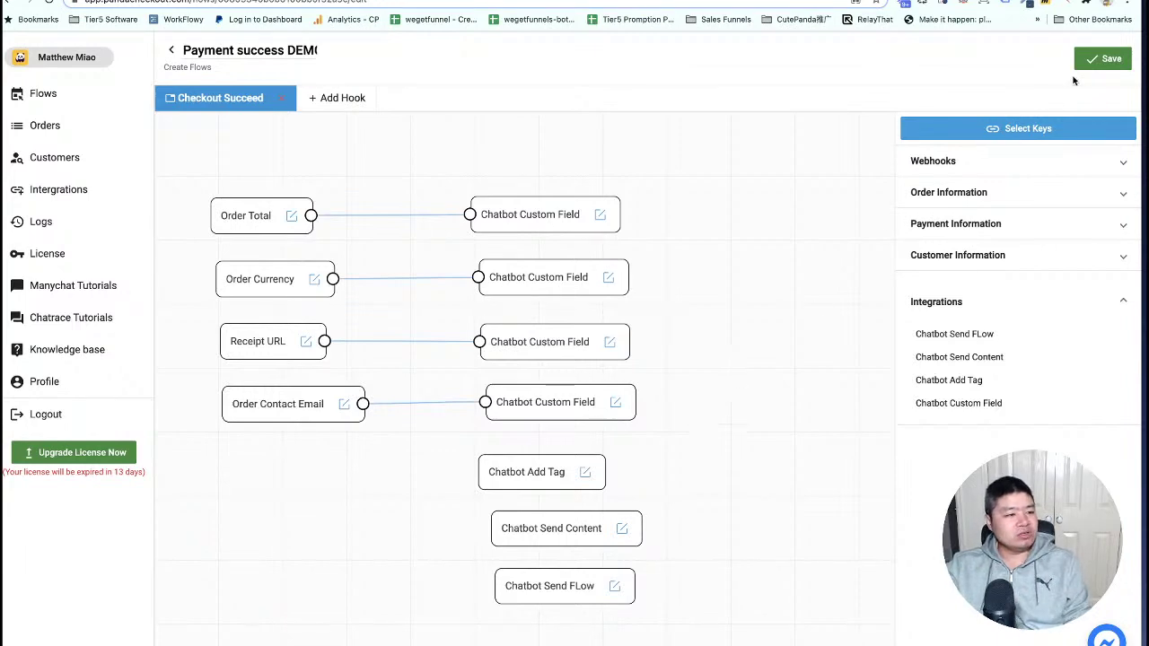
left_click(1093, 60)
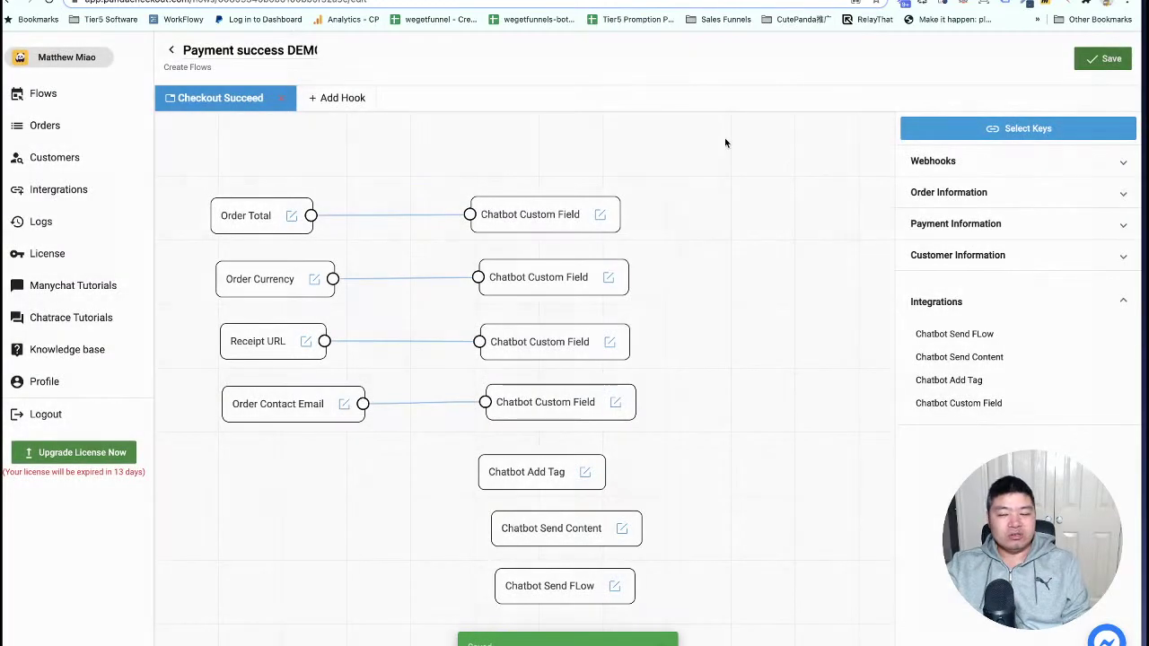